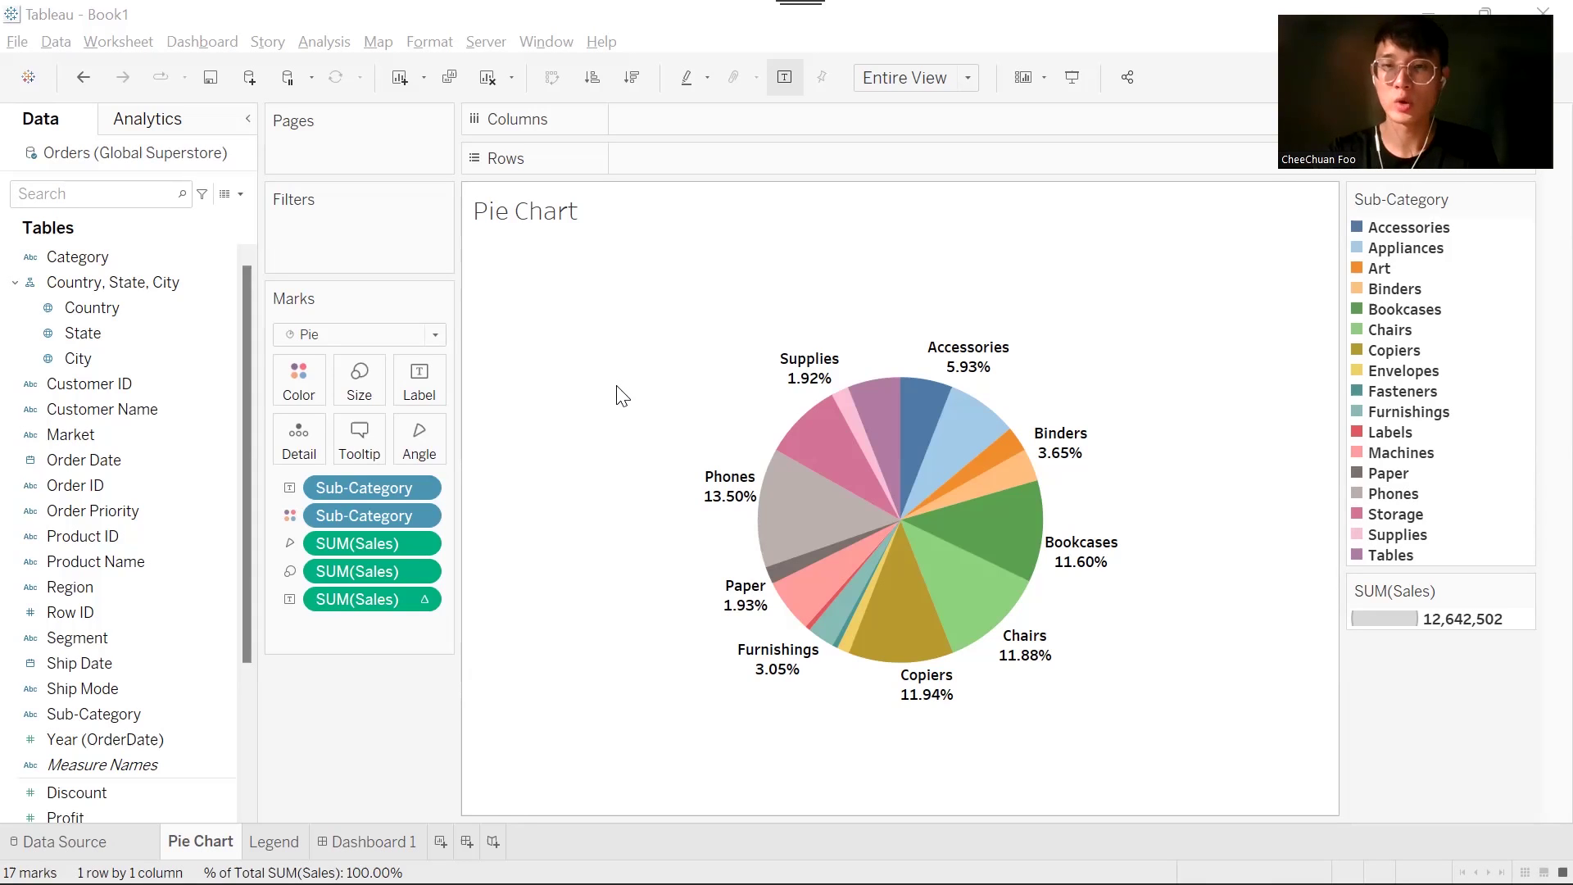
# Preview the Art slice highlight from the legend, clear it, then start new workbook Book2
pyautogui.moveTo(1014, 449)
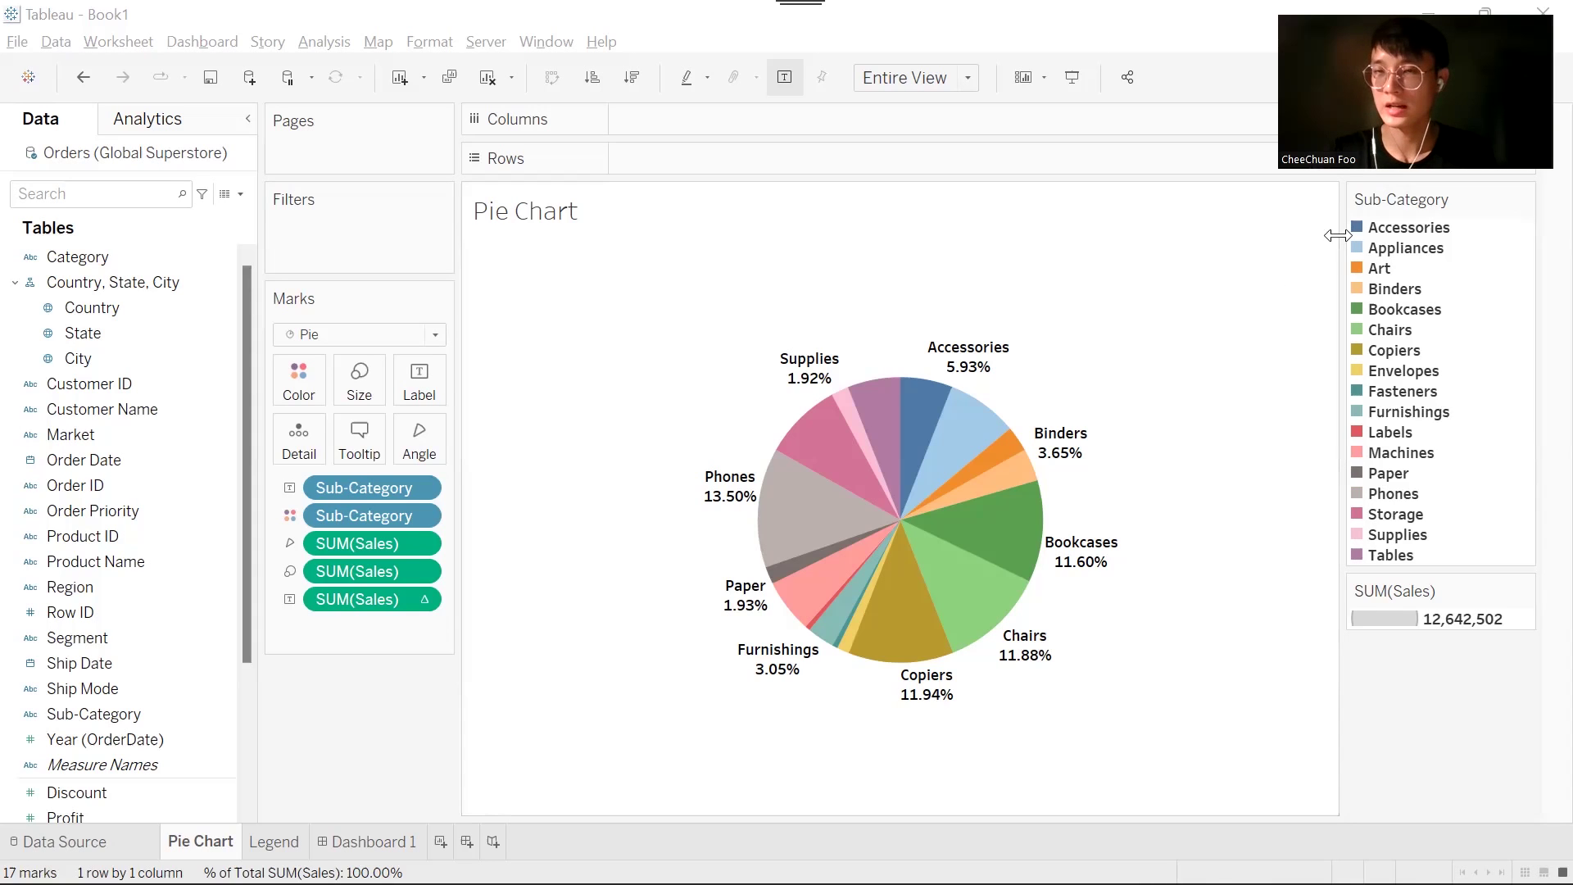
pyautogui.click(1379, 268)
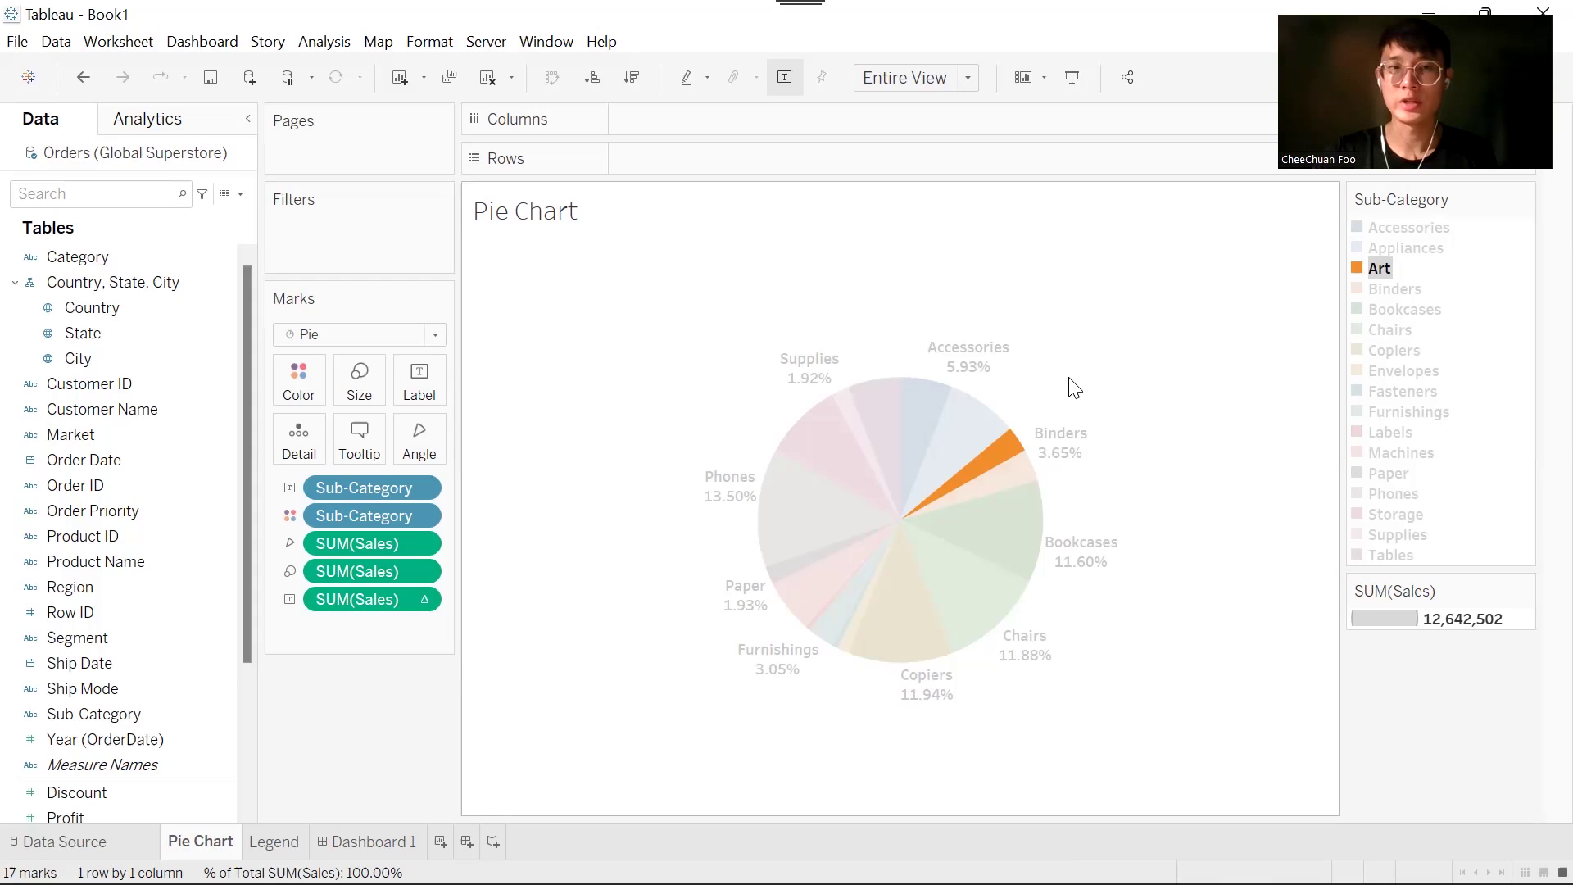
pyautogui.click(1187, 460)
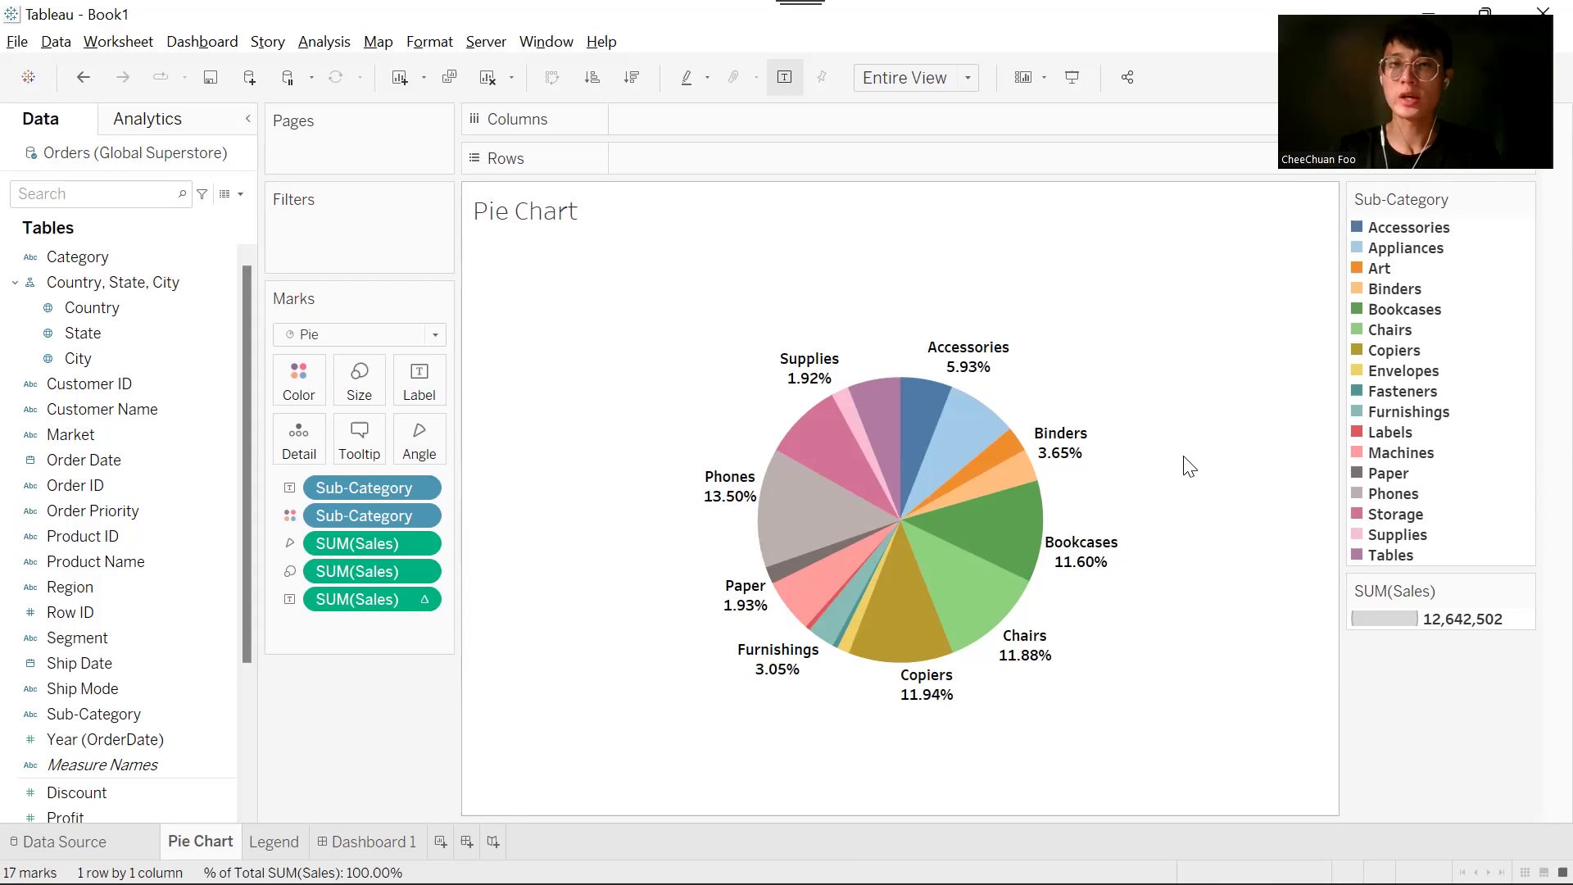
pyautogui.hotkey('ctrl', 'n')
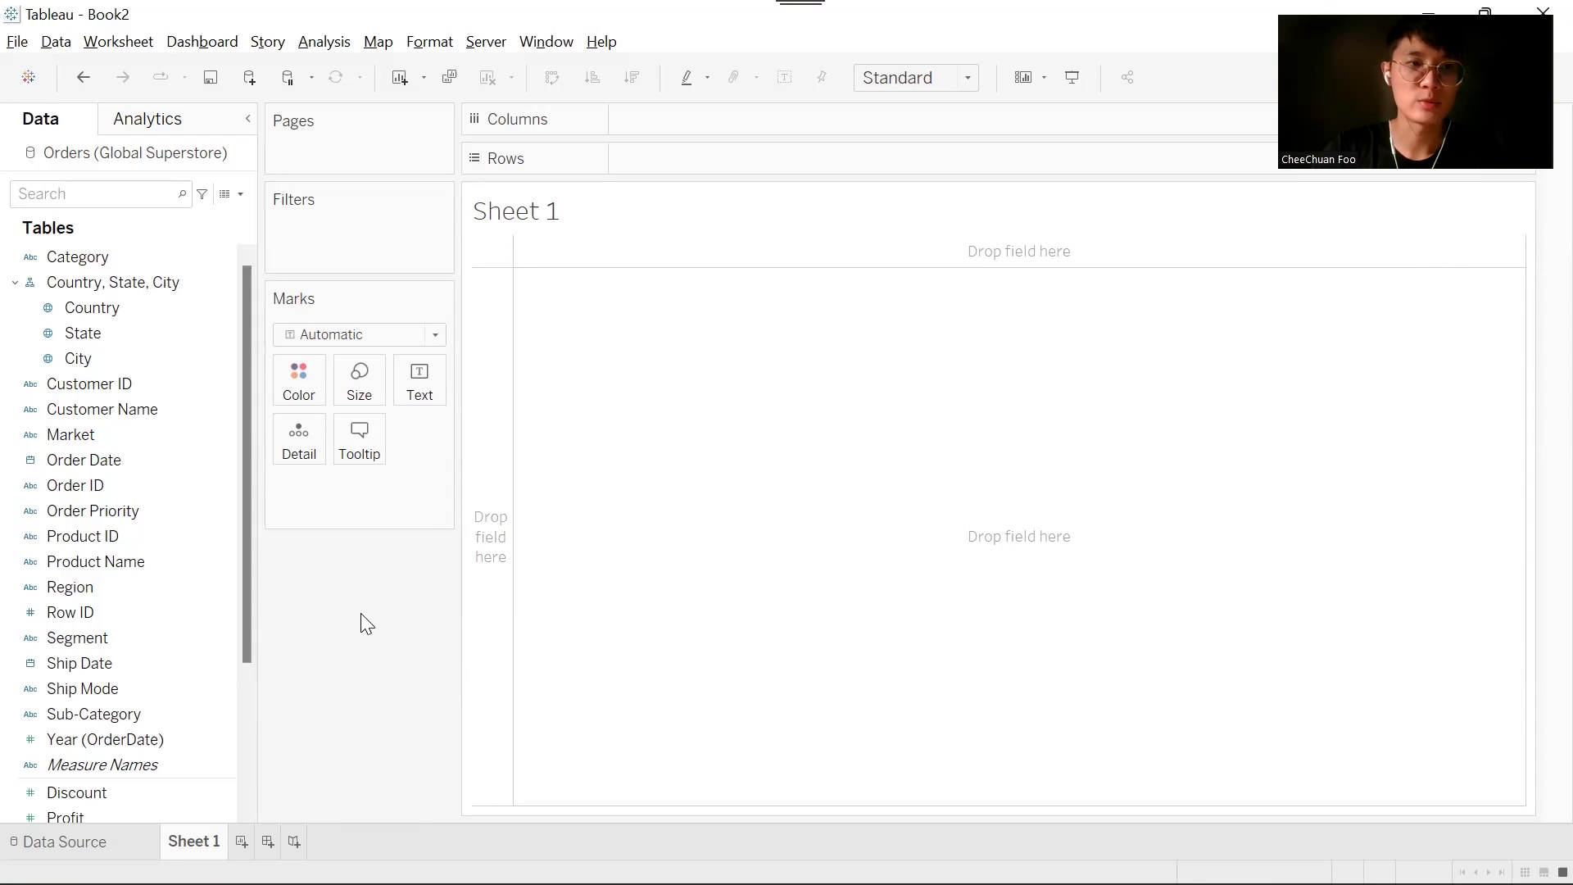
# Make a pie chart of Sales by Sub-Category that fills the entire view
pyautogui.scroll(-3, 123, 574)
pyautogui.click(94, 510)
pyautogui.keyDown('ctrl'); pyautogui.click(156, 666); pyautogui.keyUp('ctrl')
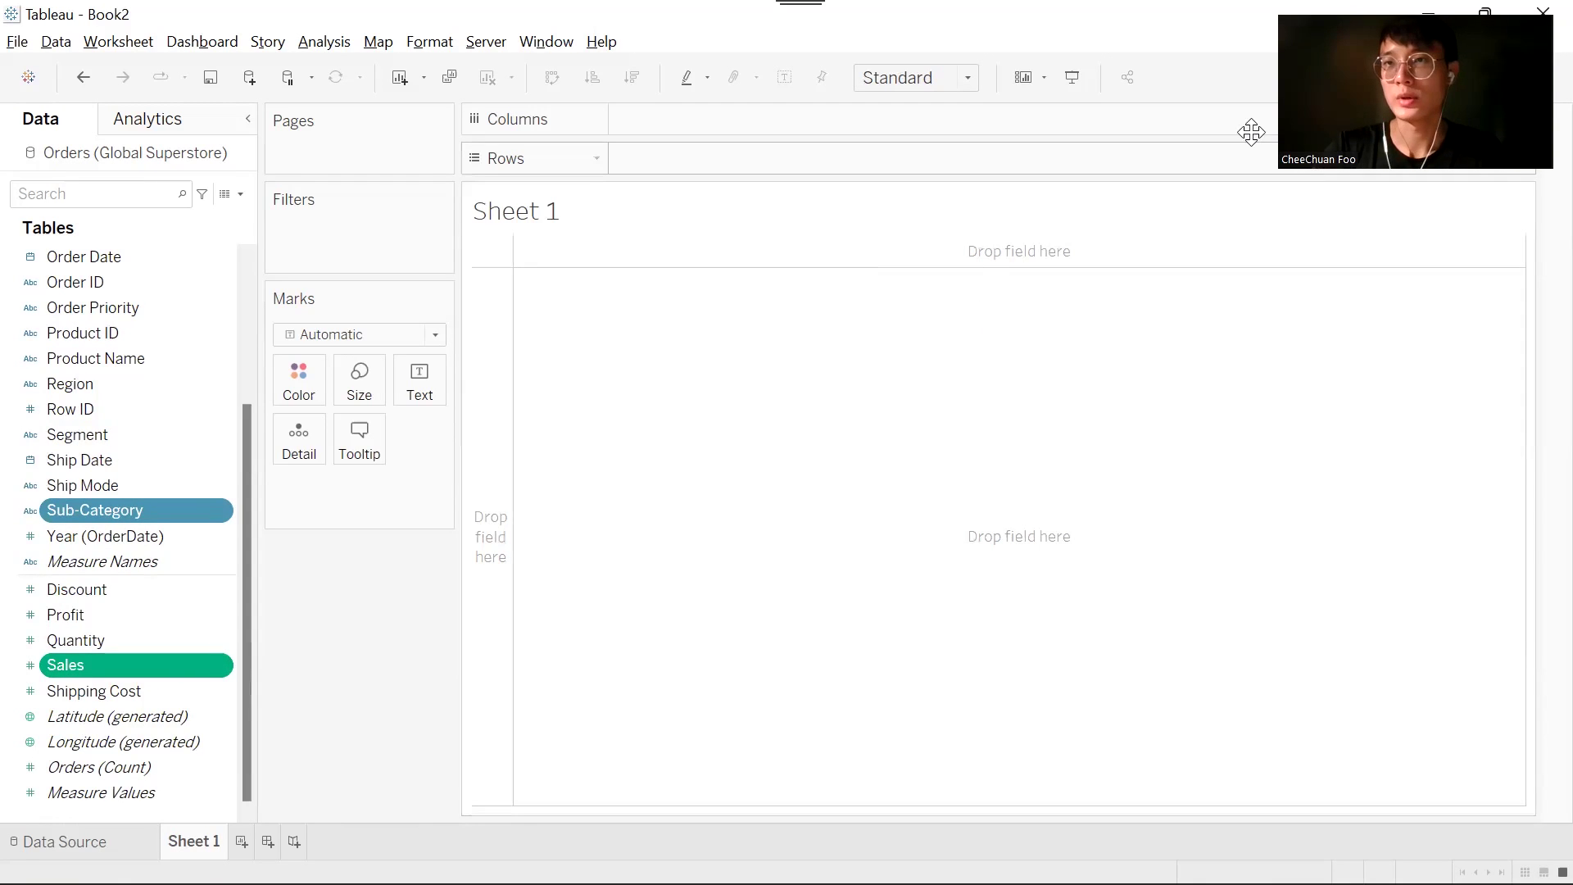
pyautogui.click(1501, 78)
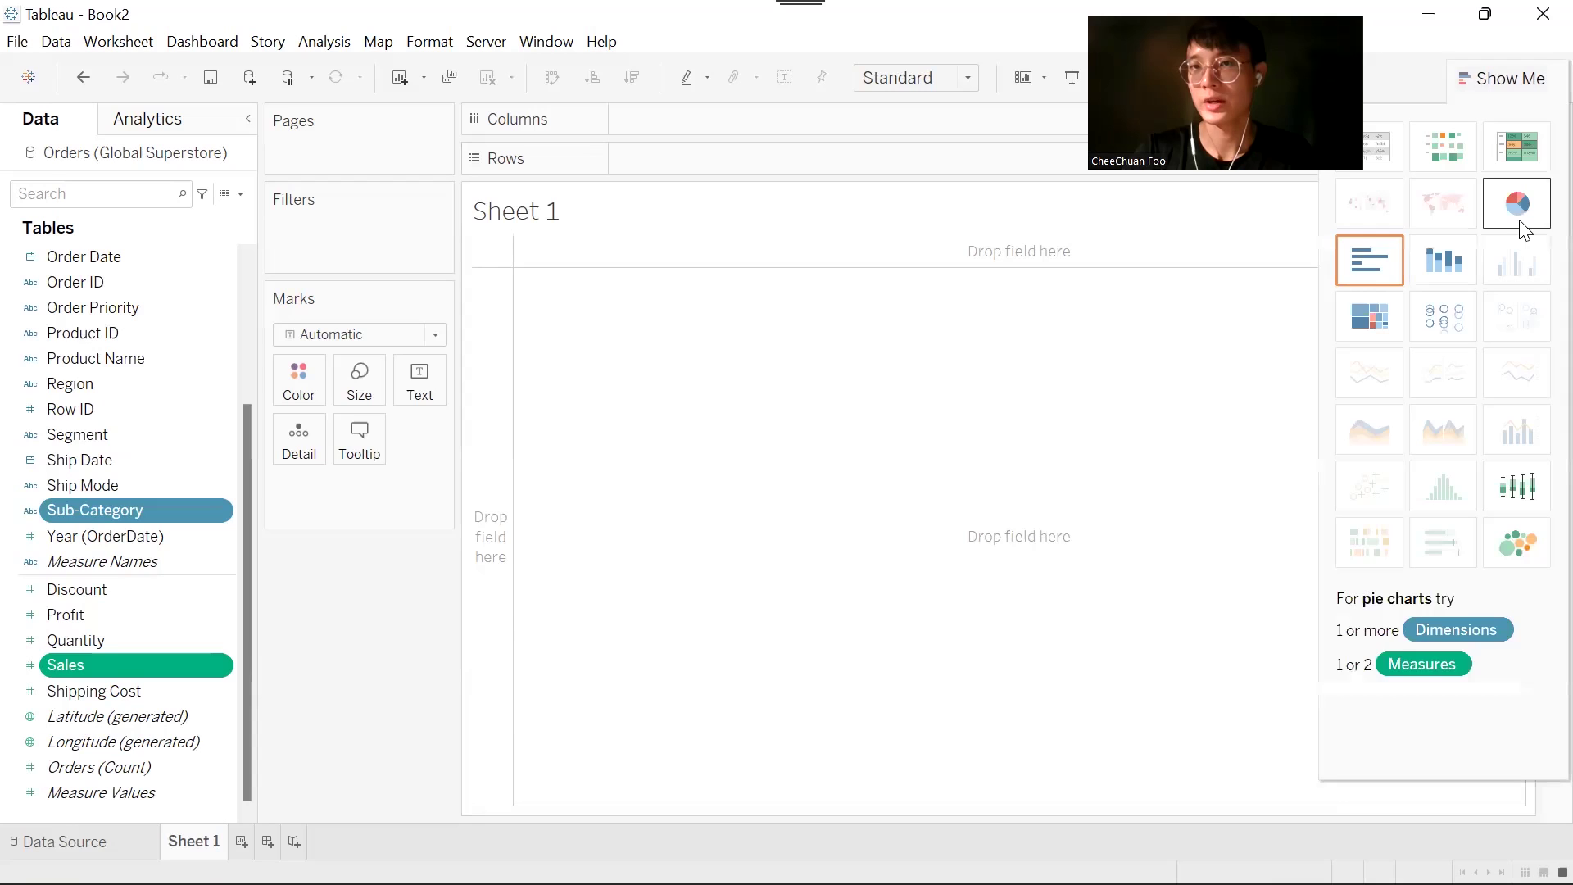
pyautogui.click(1520, 221)
pyautogui.click(938, 78)
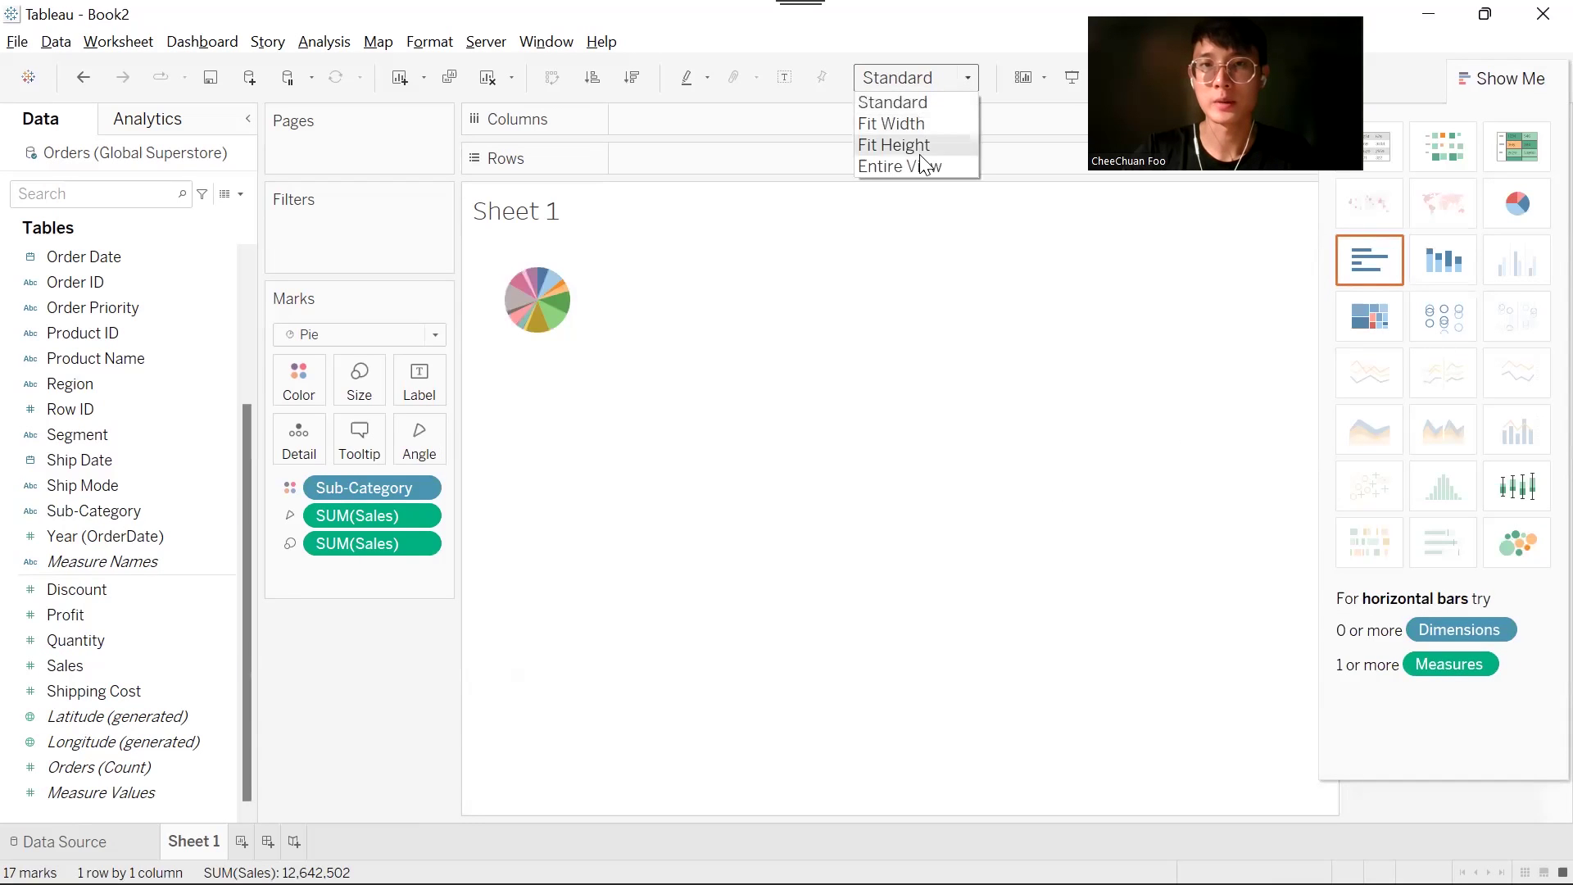
pyautogui.click(919, 167)
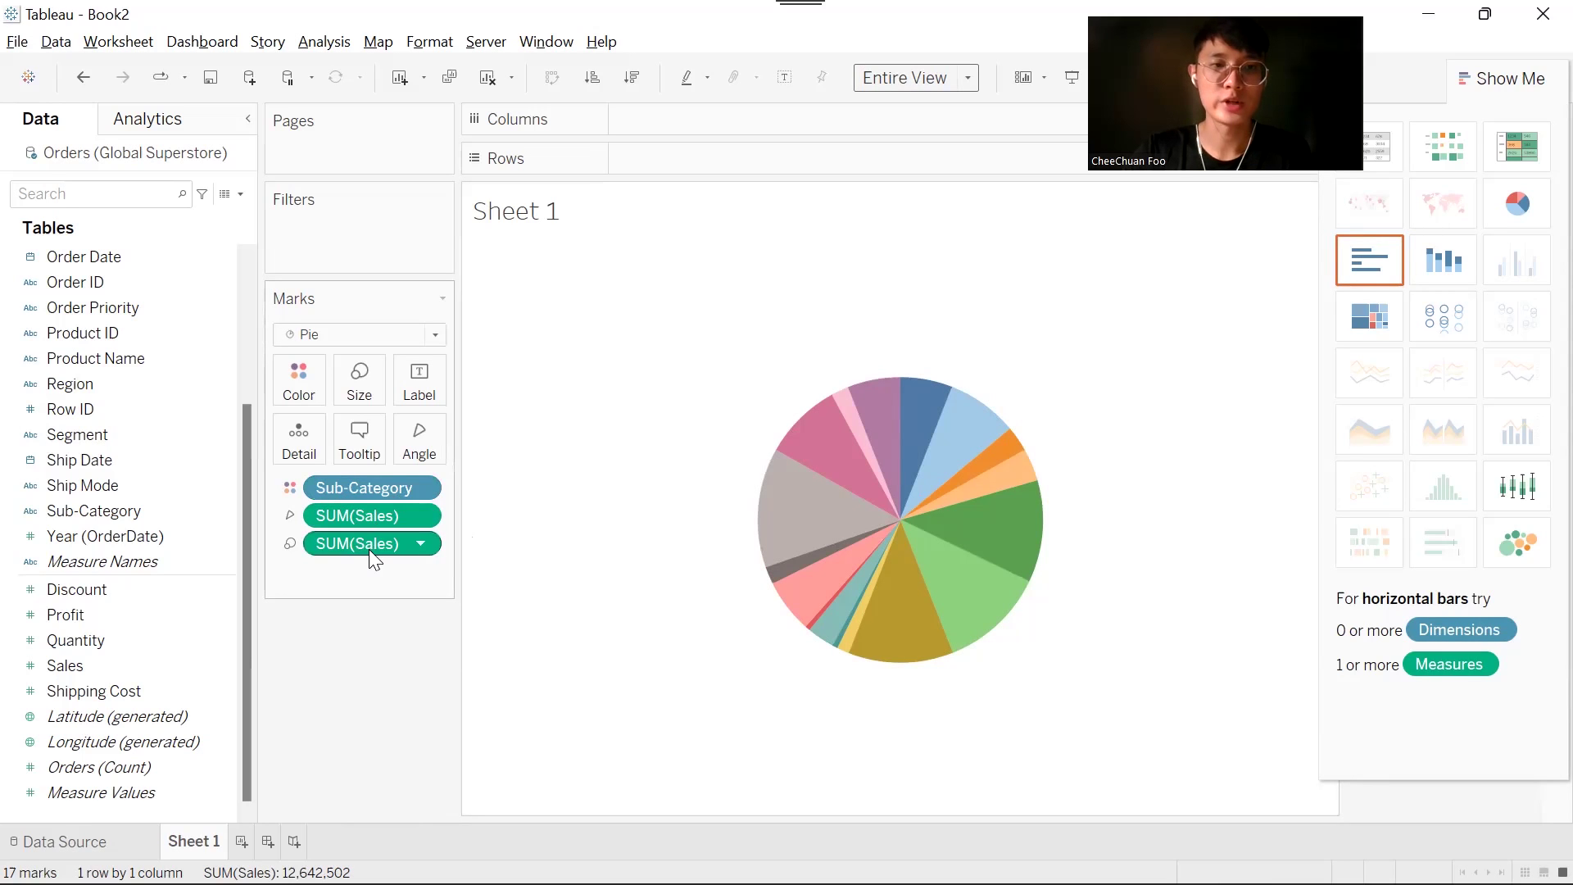
# Label each slice with its Sub-Category name above its SUM(Sales) value
pyautogui.moveTo(368, 549); pyautogui.dragTo(419, 385)
pyautogui.moveTo(369, 489); pyautogui.dragTo(422, 405)
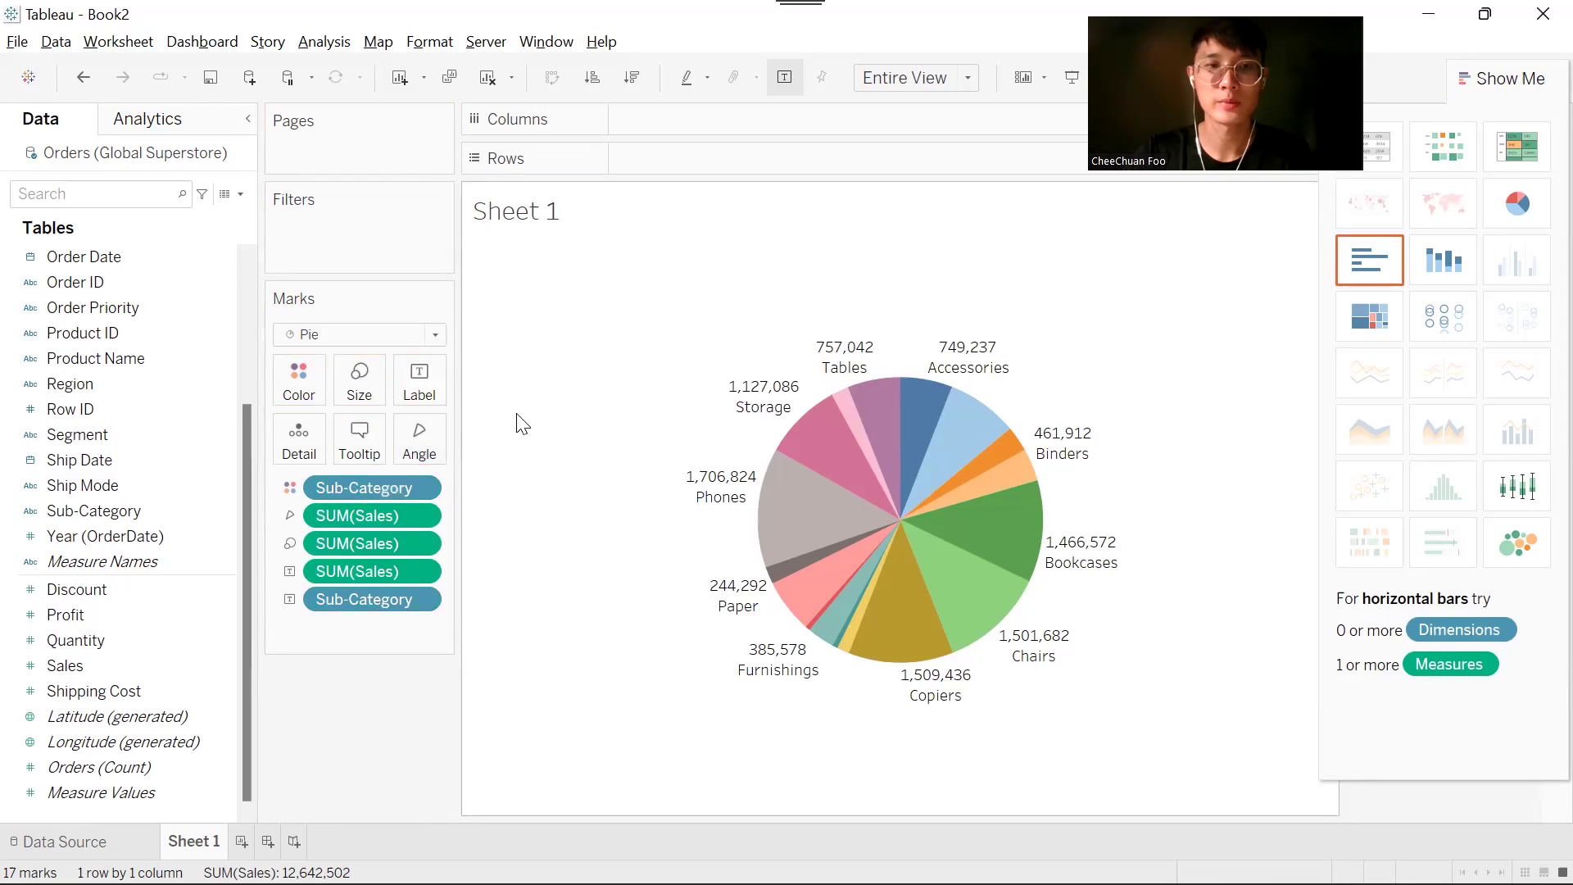
pyautogui.moveTo(699, 518)
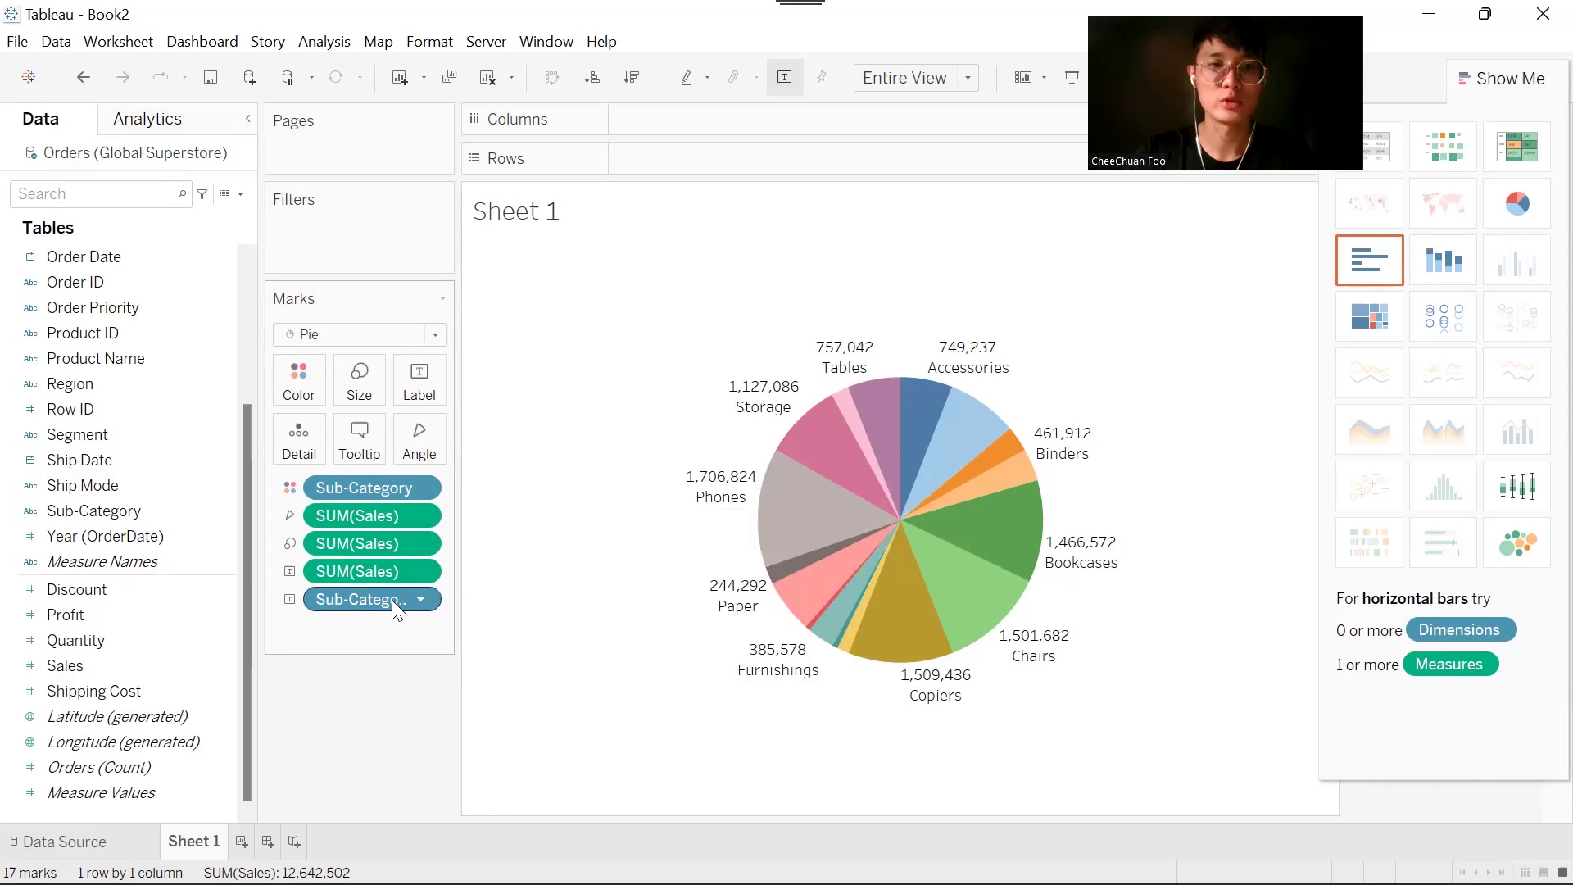
pyautogui.moveTo(391, 600); pyautogui.dragTo(397, 556)
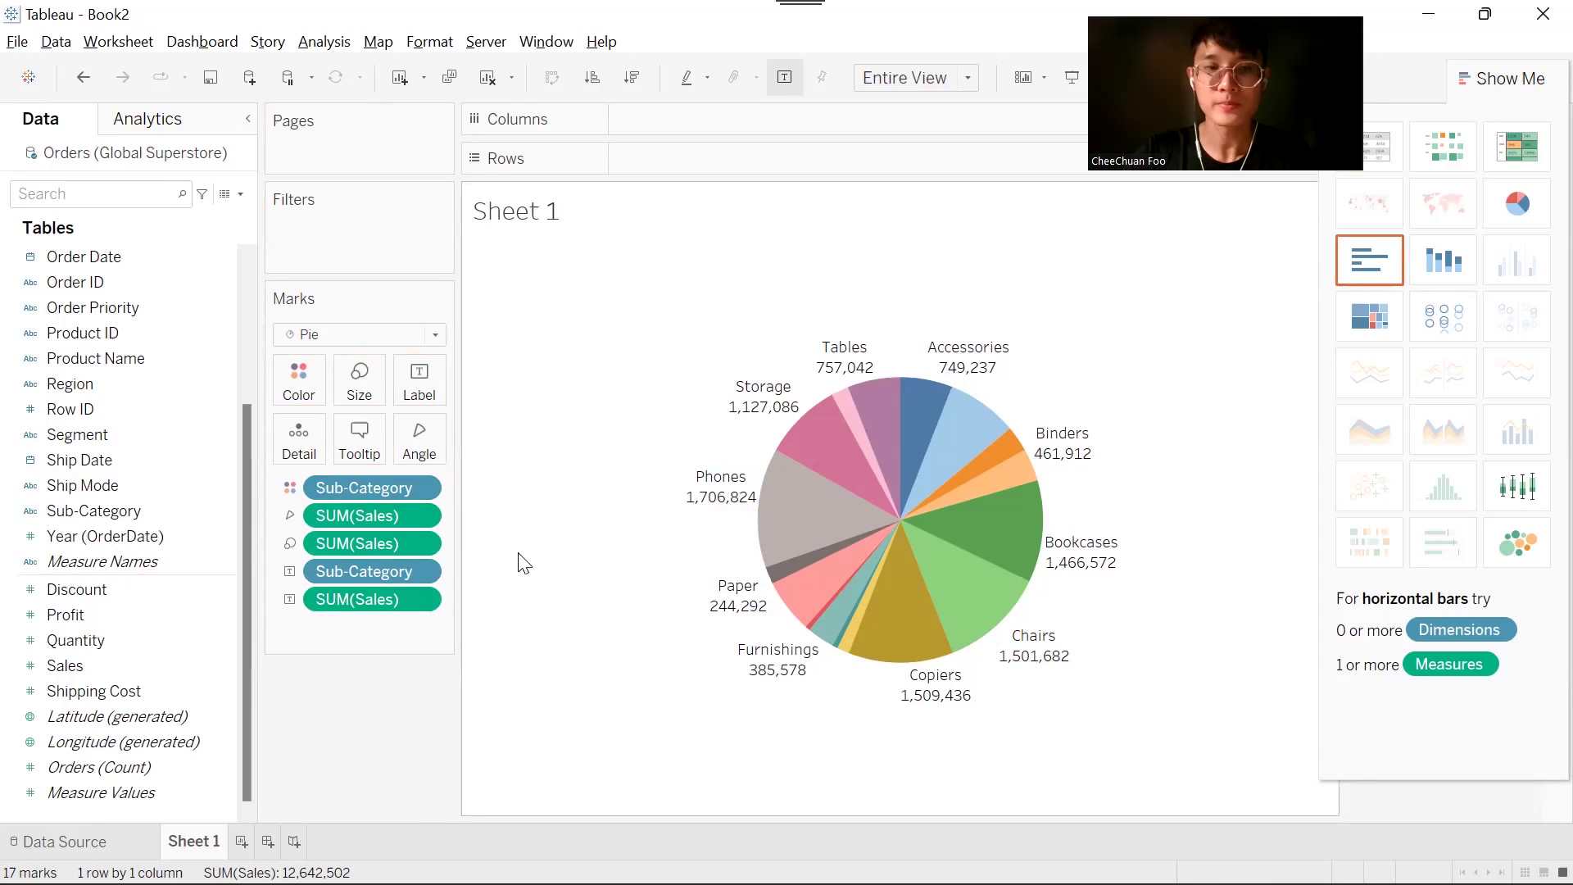
# Change the SUM(Sales) label to a Percent of Total quick table calculation
pyautogui.click(1499, 78)
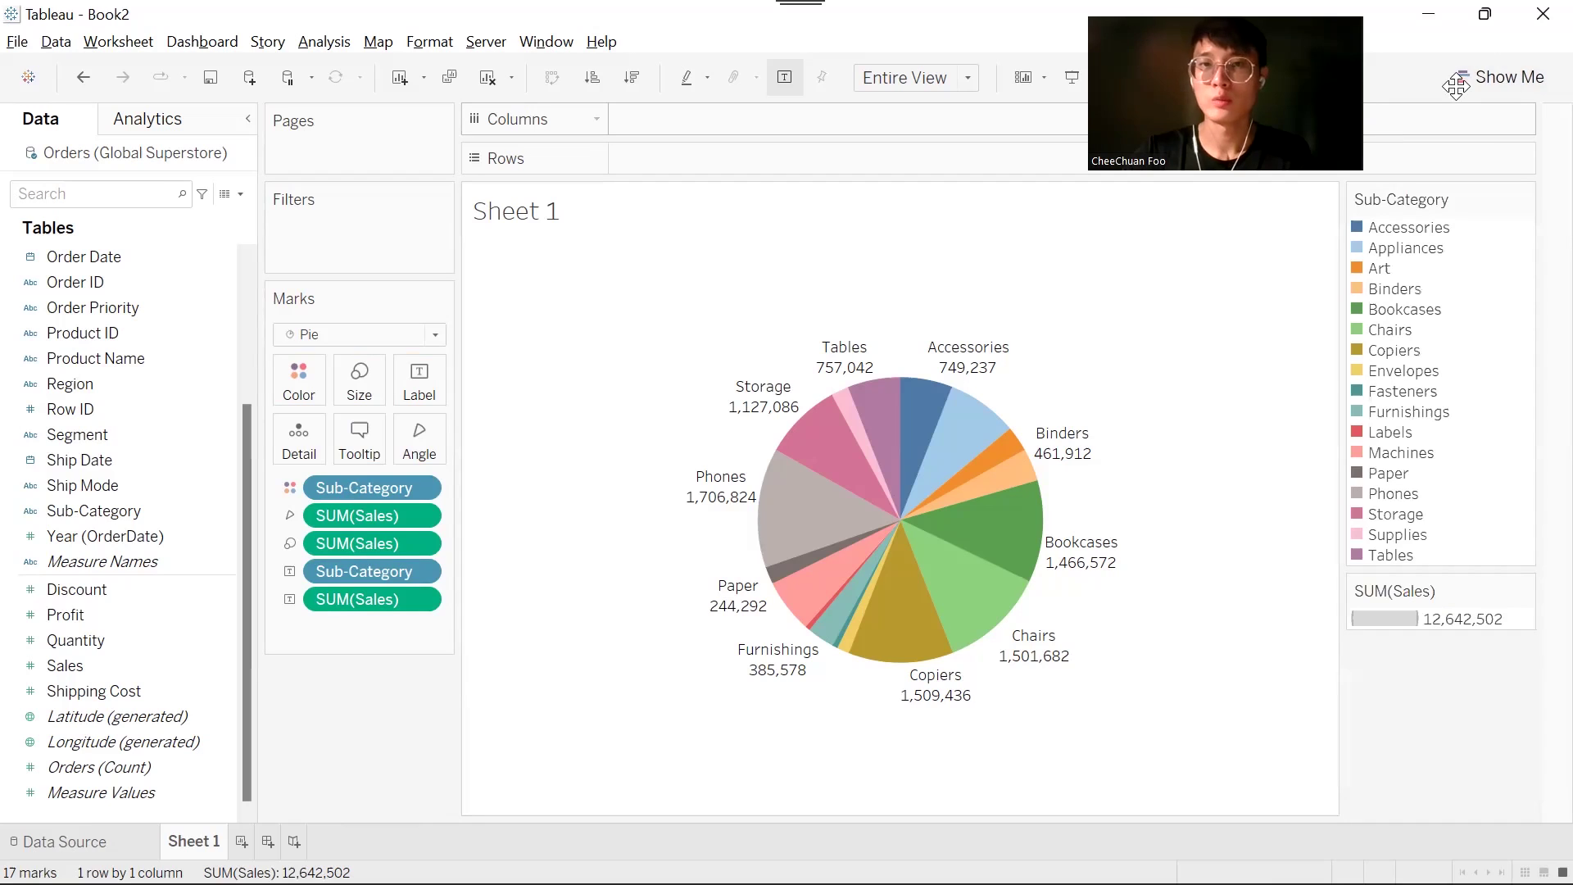
pyautogui.rightClick(370, 603)
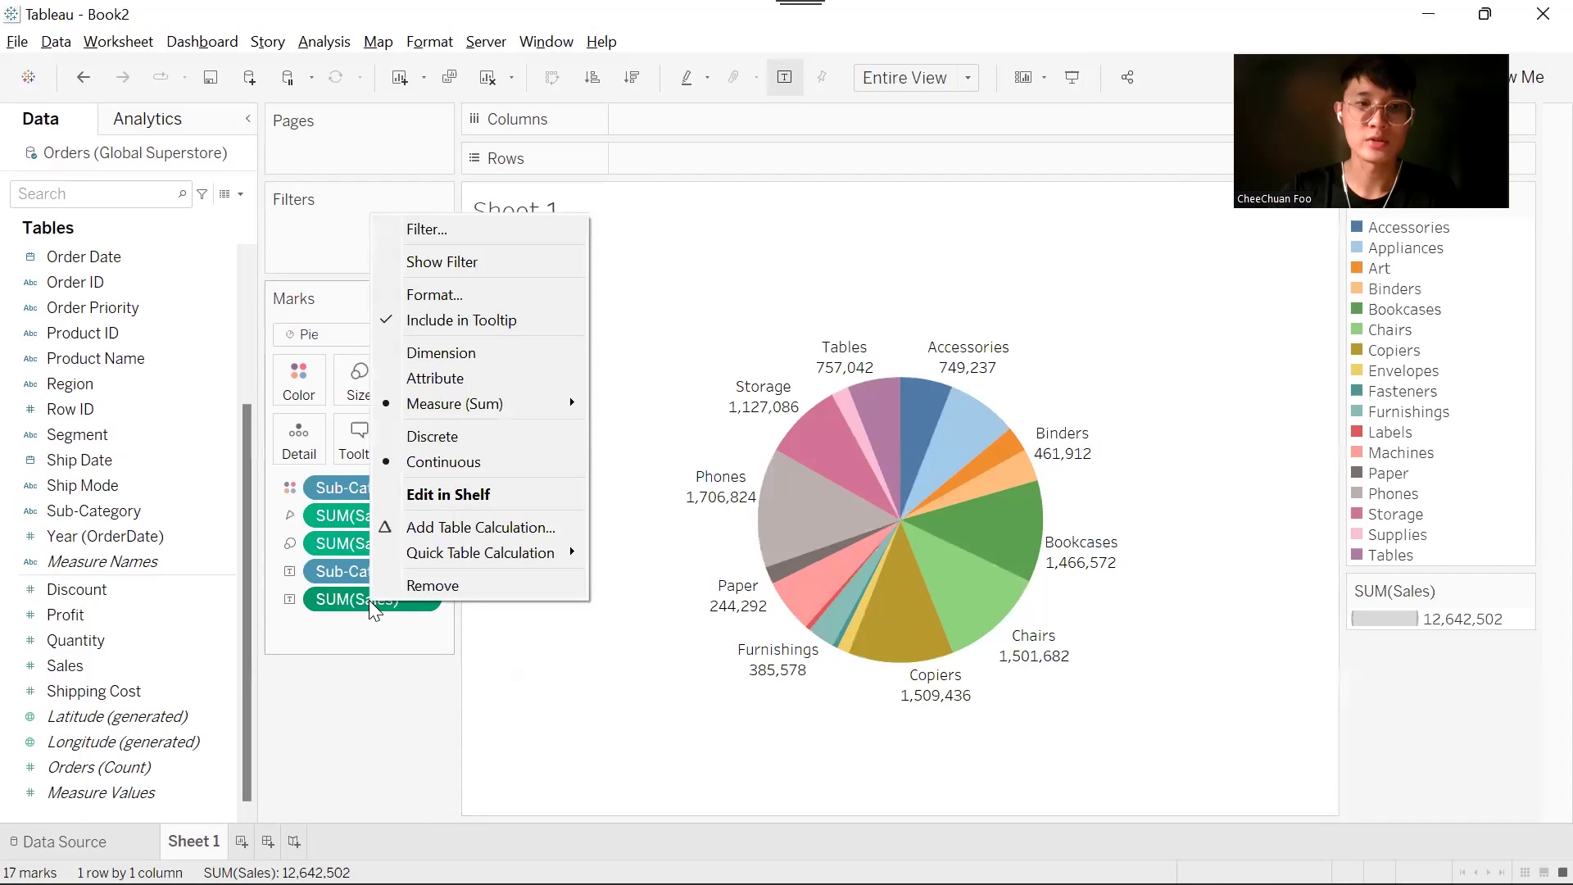
pyautogui.moveTo(514, 556)
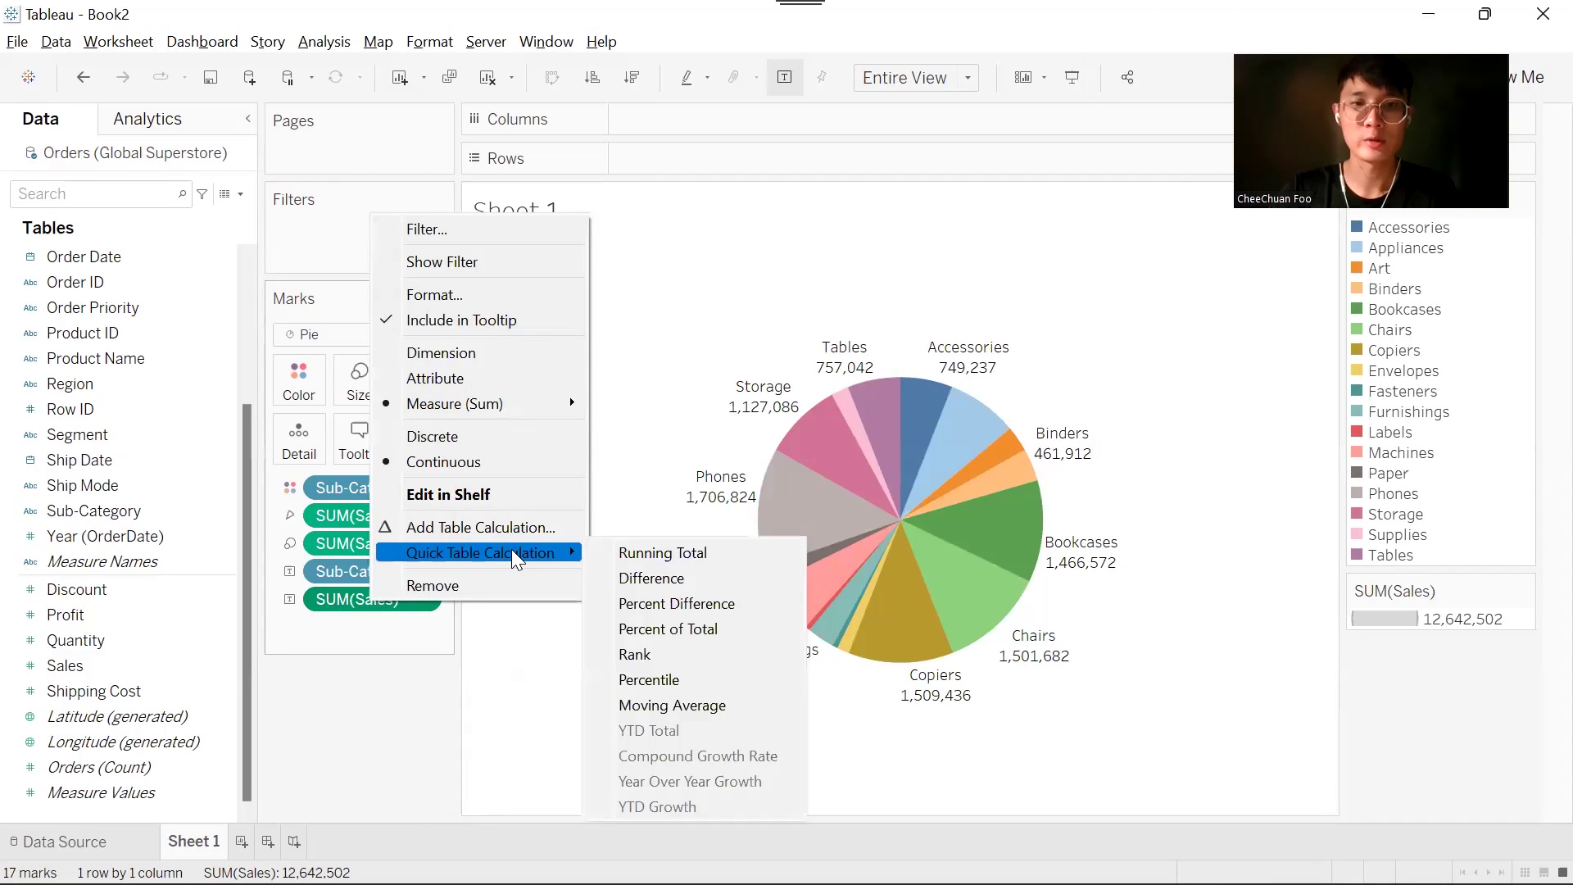
pyautogui.click(713, 628)
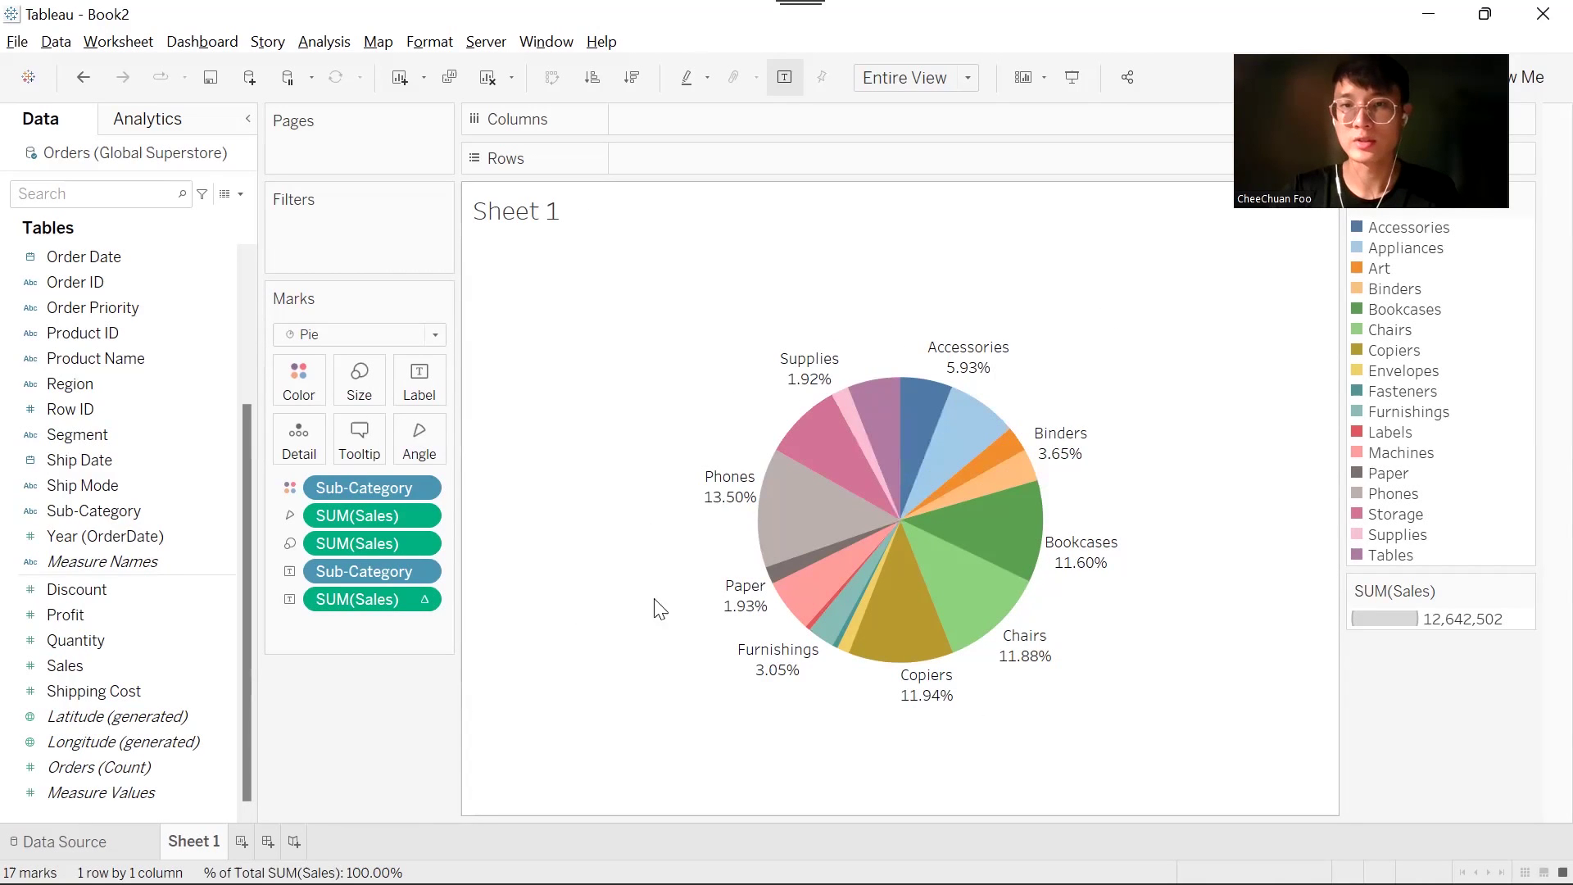
# Try allowing labels to overlap, then turn overlapping labels back off
pyautogui.click(440, 398)
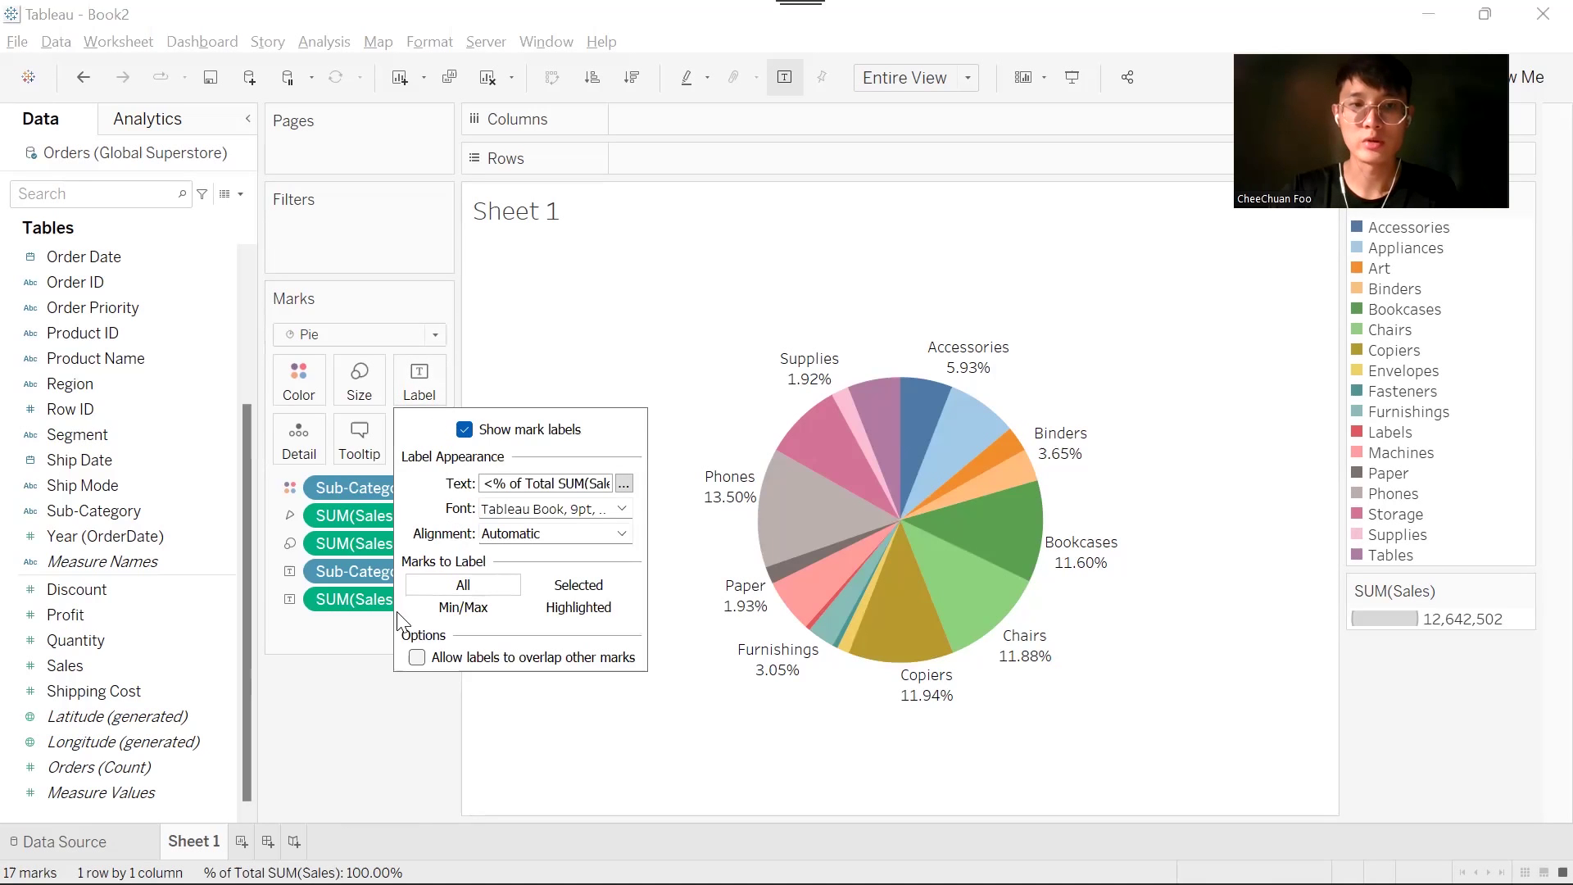
pyautogui.click(418, 660)
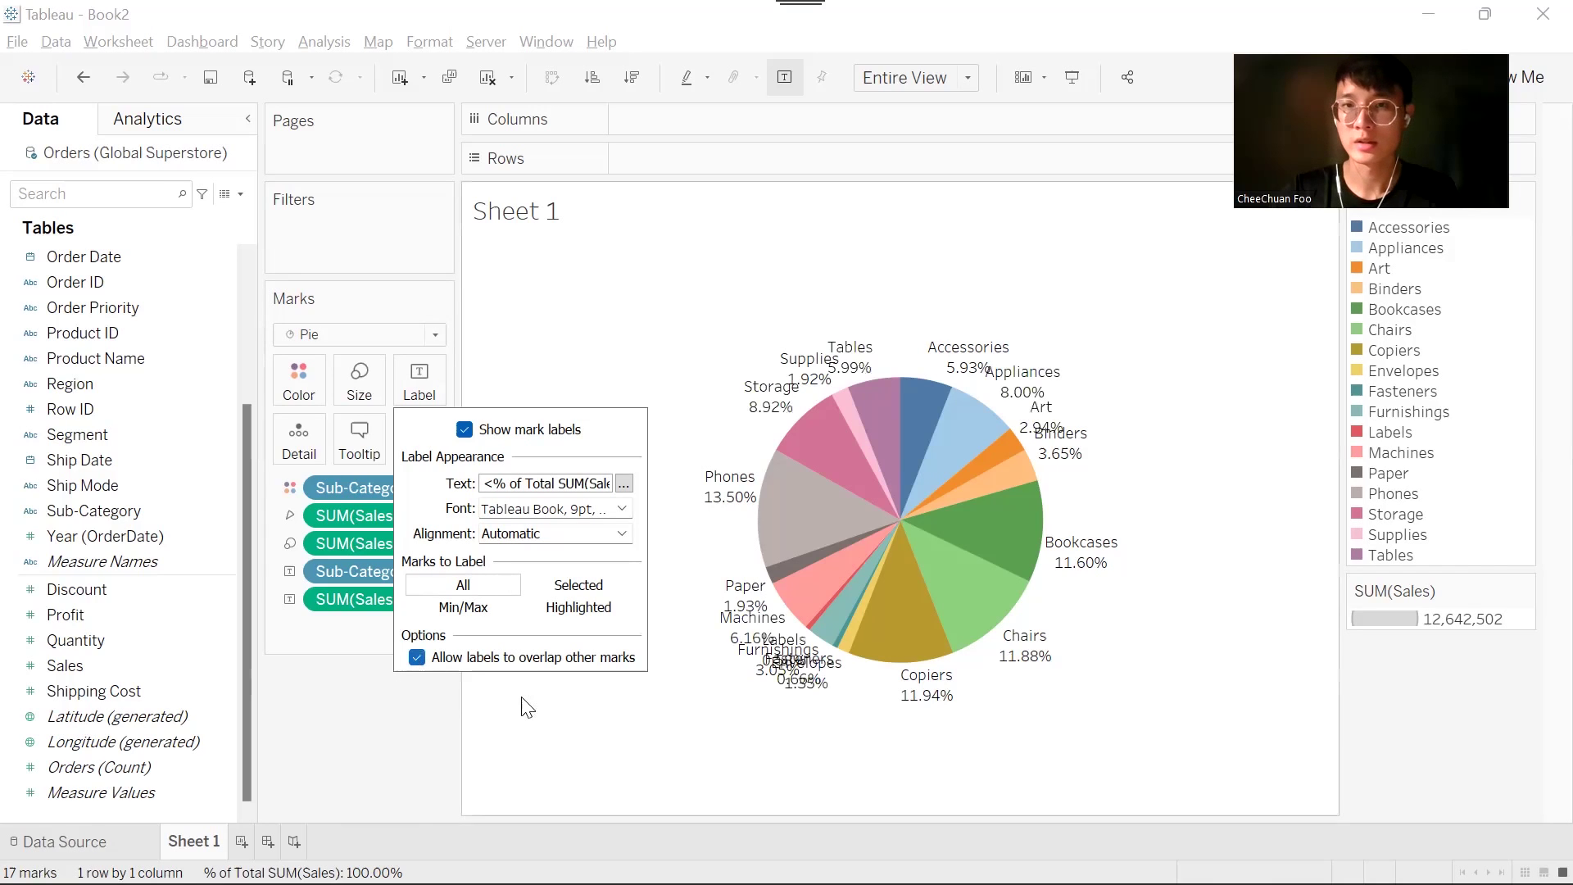
pyautogui.click(533, 766)
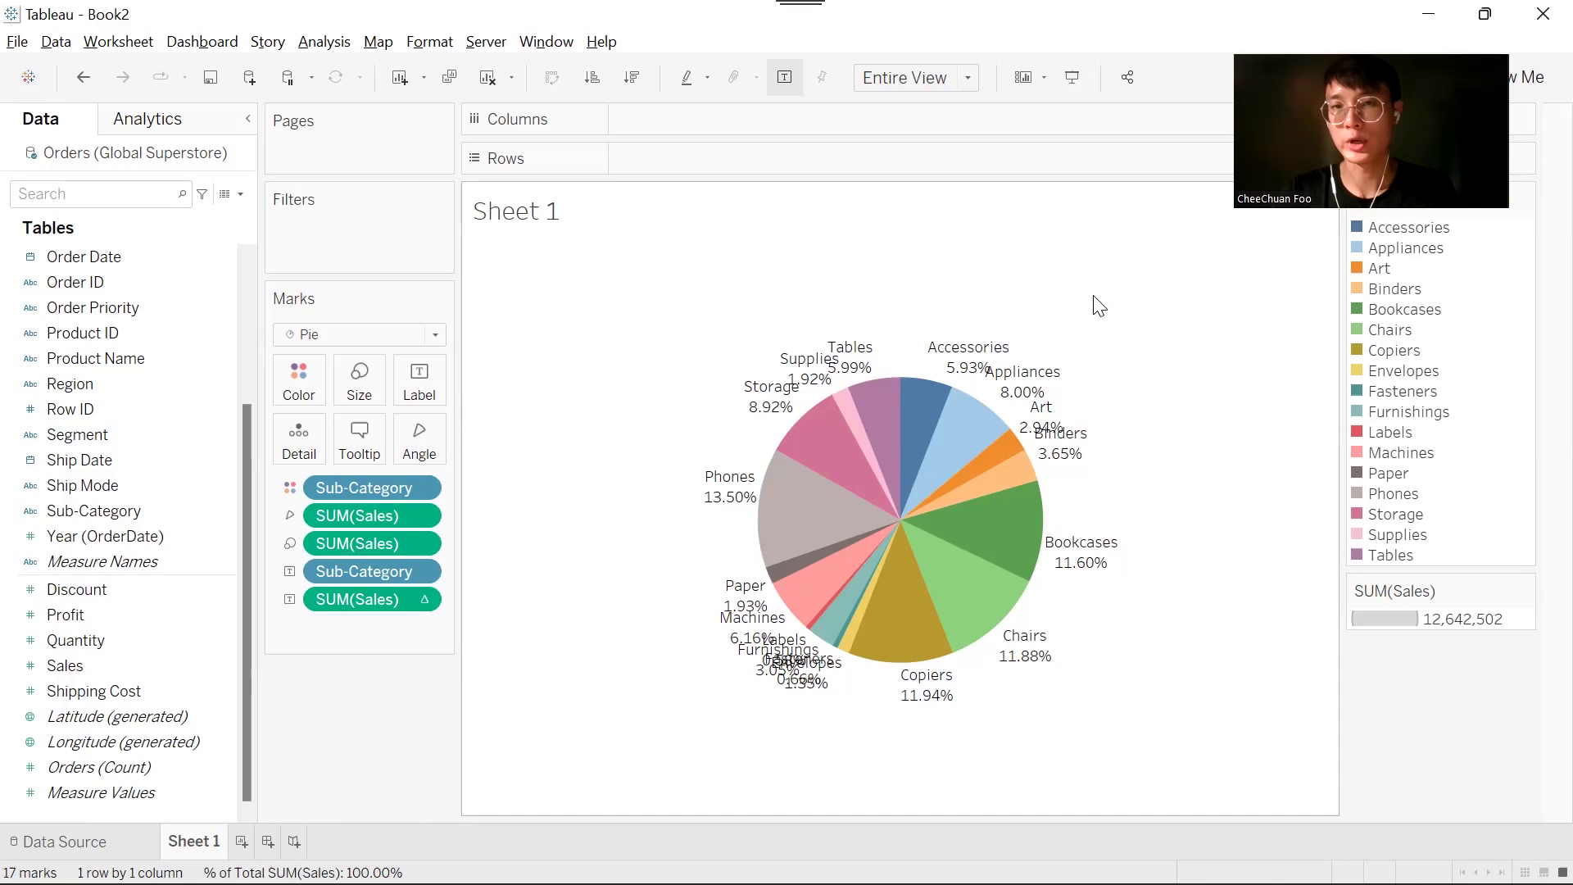
pyautogui.click(418, 380)
pyautogui.click(417, 657)
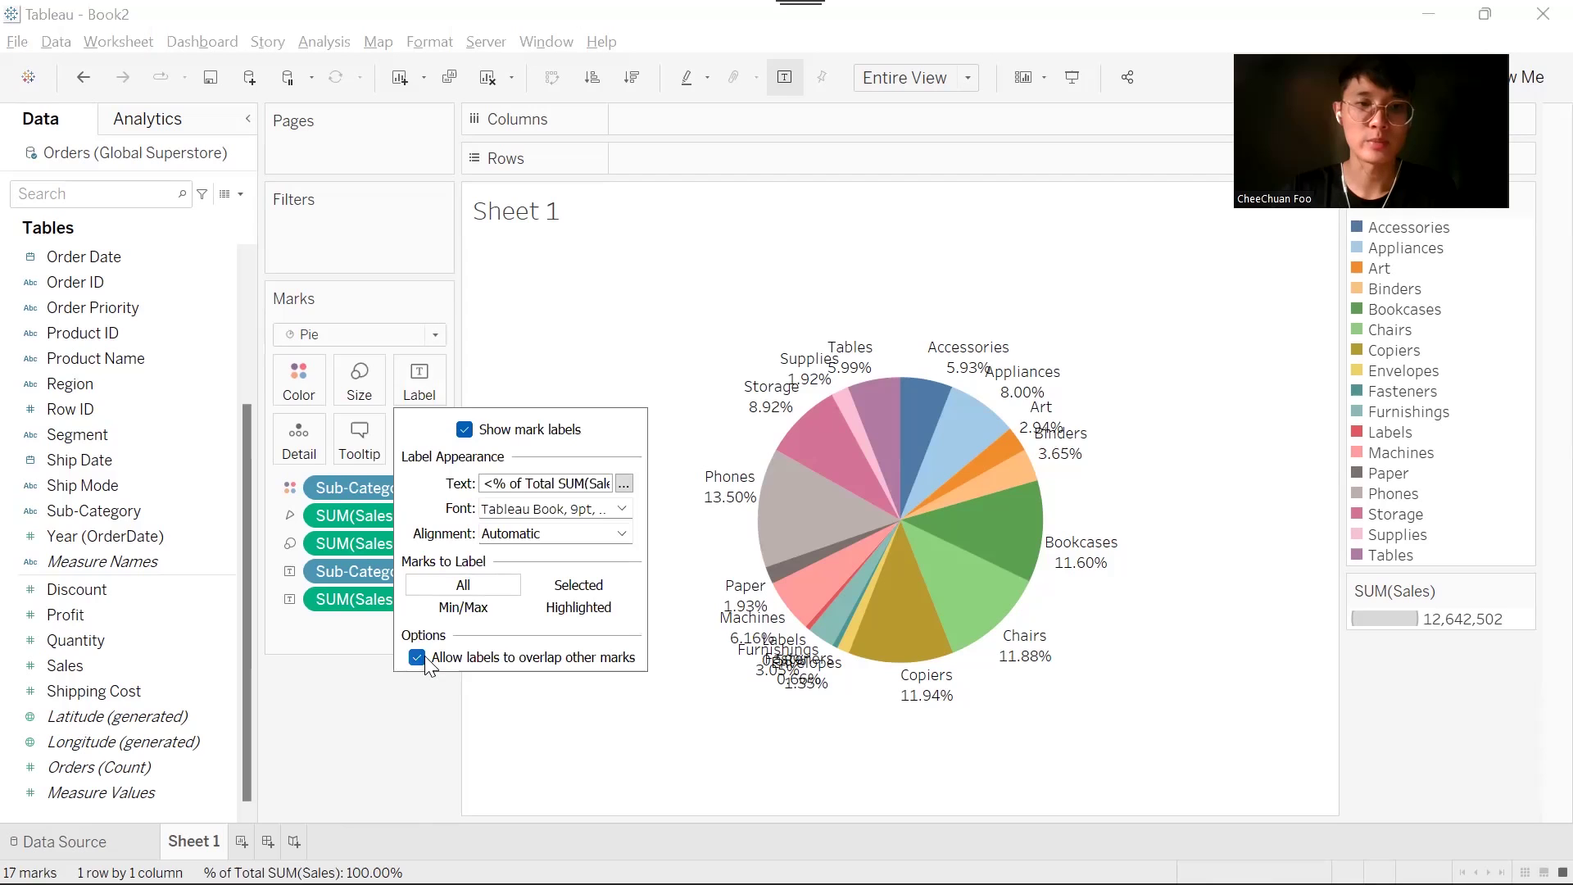
# Create Dashboard 1 and place the Pie Chart sheet on it
pyautogui.click(441, 708)
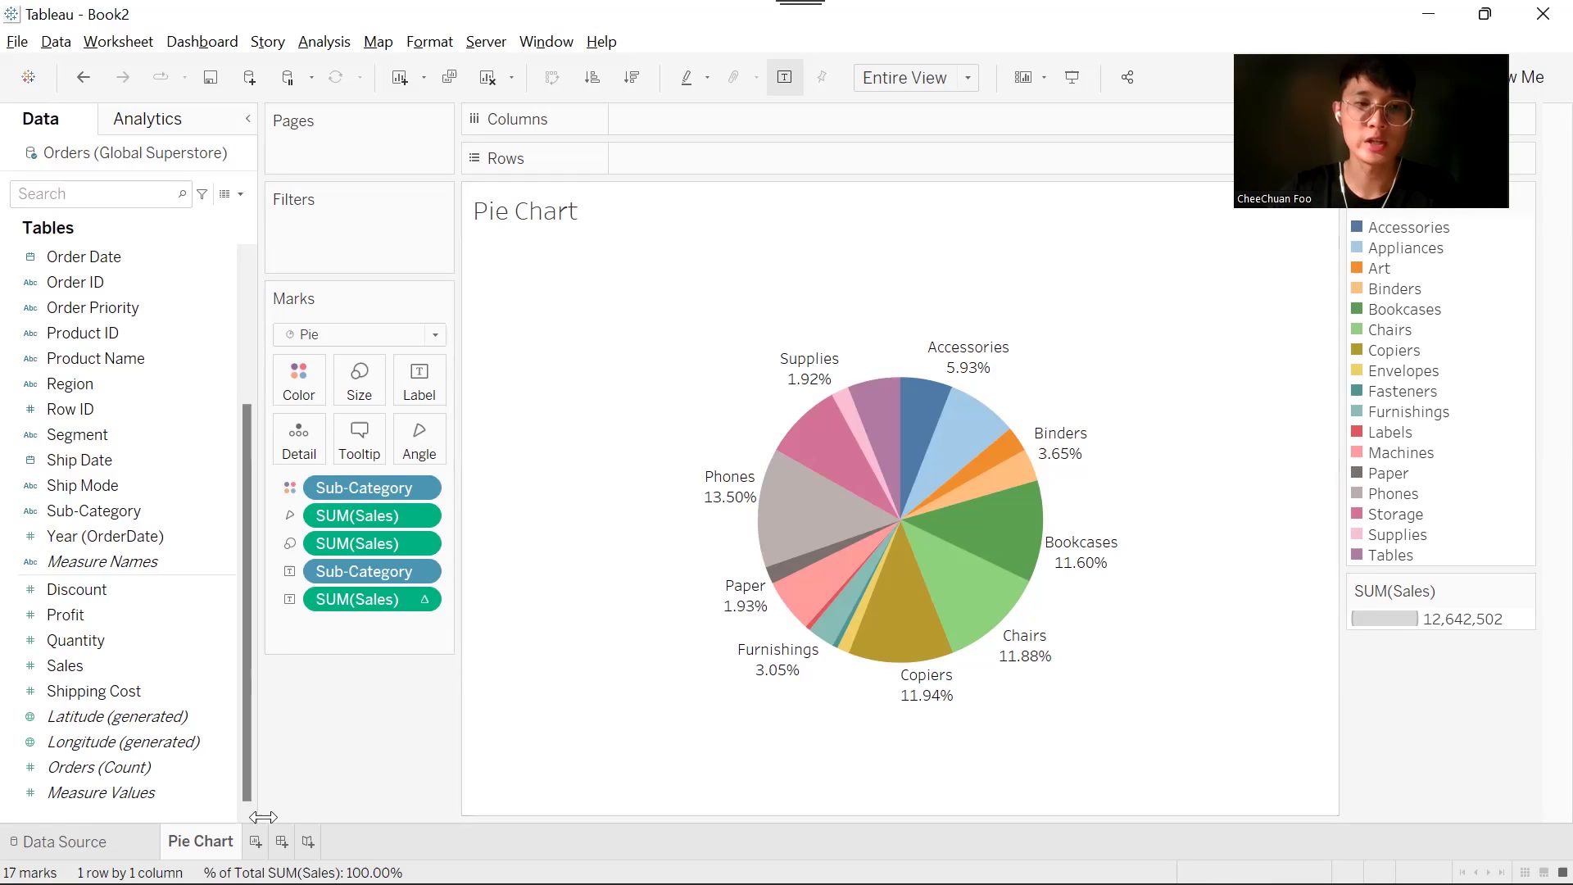
pyautogui.click(281, 842)
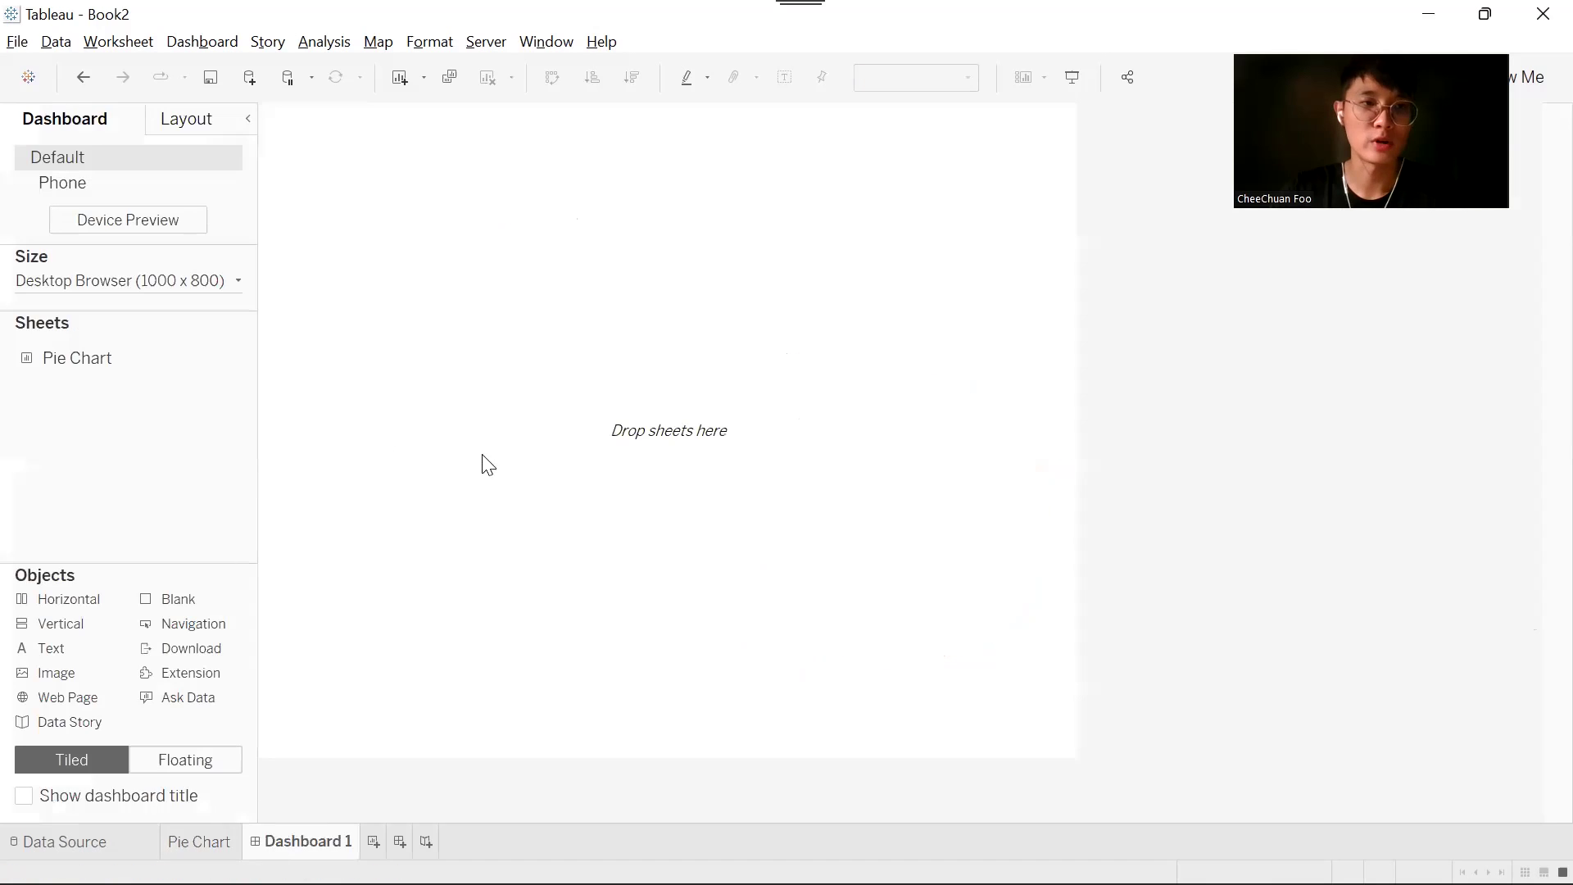
pyautogui.moveTo(96, 343); pyautogui.dragTo(647, 397)
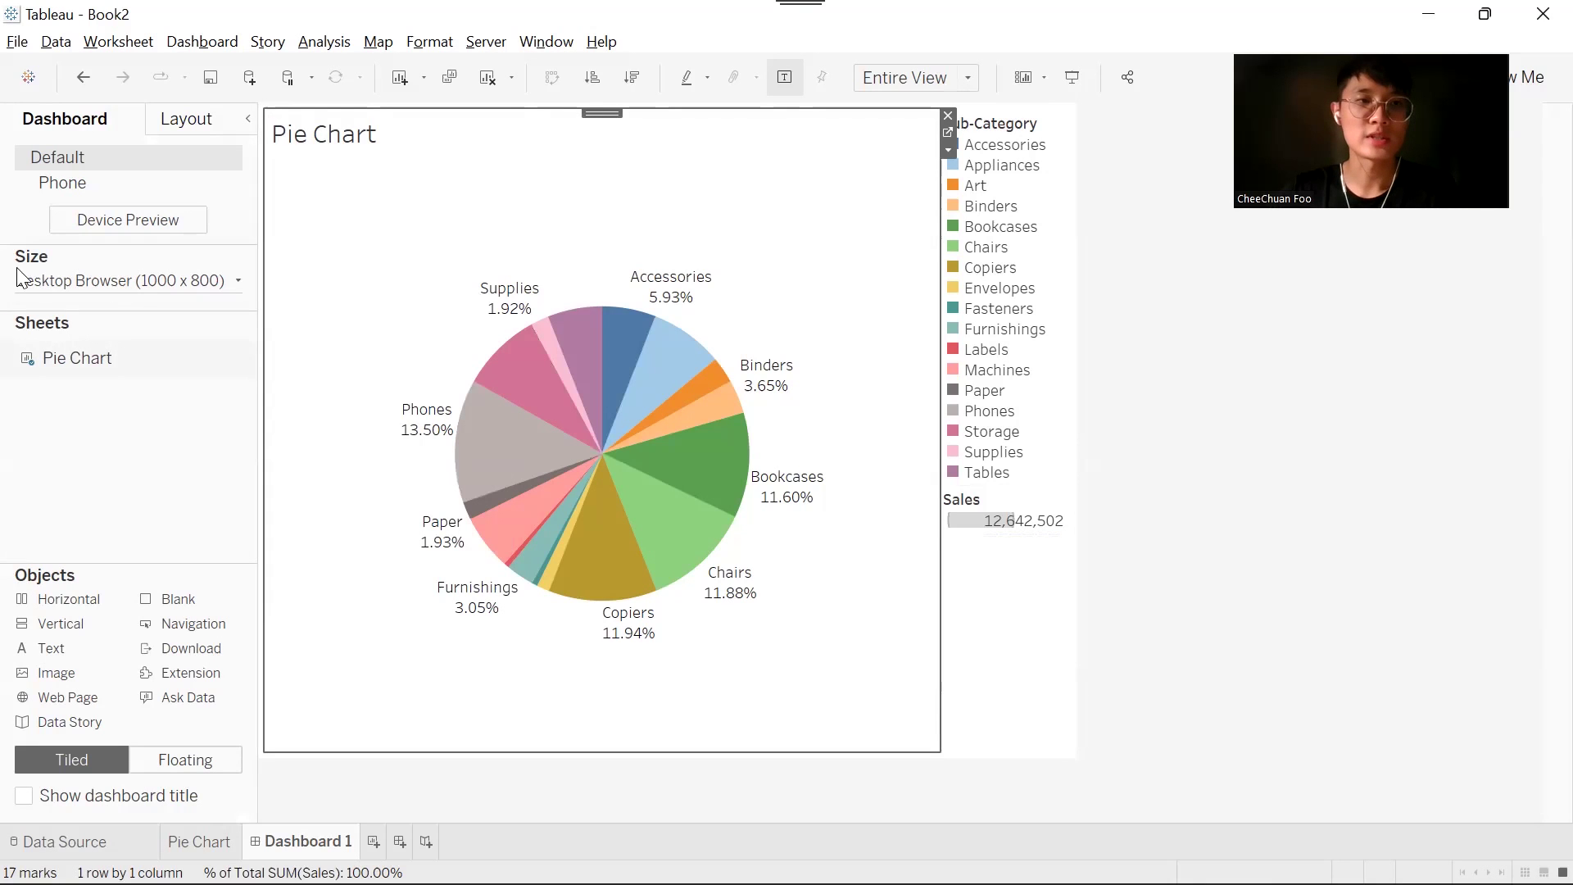
# Set the dashboard to a fixed size of 1500 by 800 pixels
pyautogui.click(80, 282)
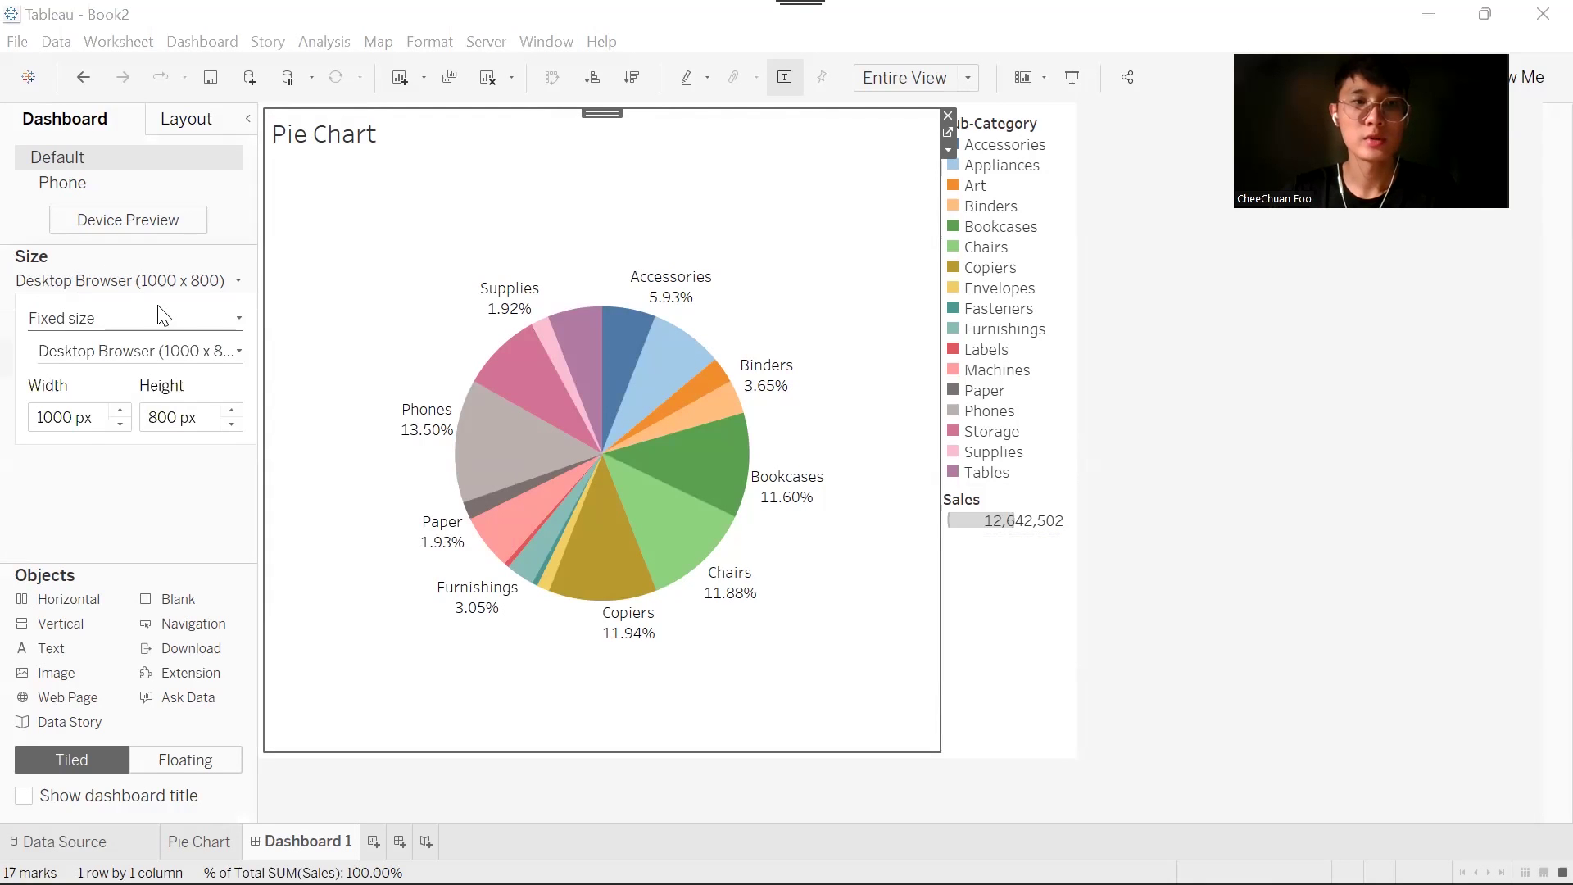
pyautogui.click(121, 412)
pyautogui.click(121, 412)
pyautogui.click(121, 412)
pyautogui.click(121, 413)
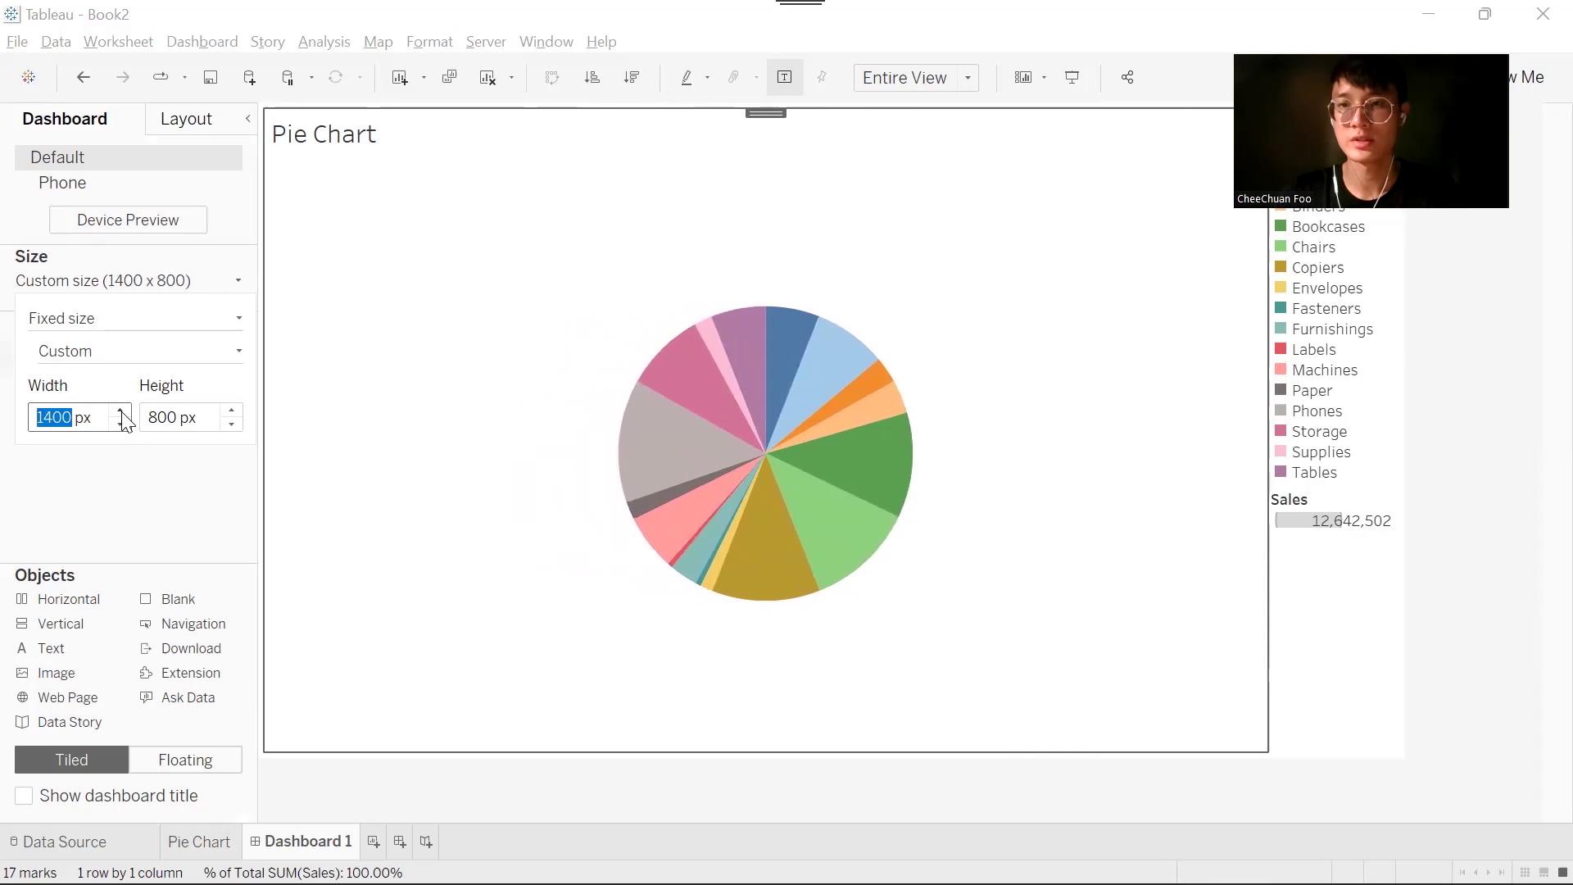
pyautogui.click(122, 412)
pyautogui.click(230, 420)
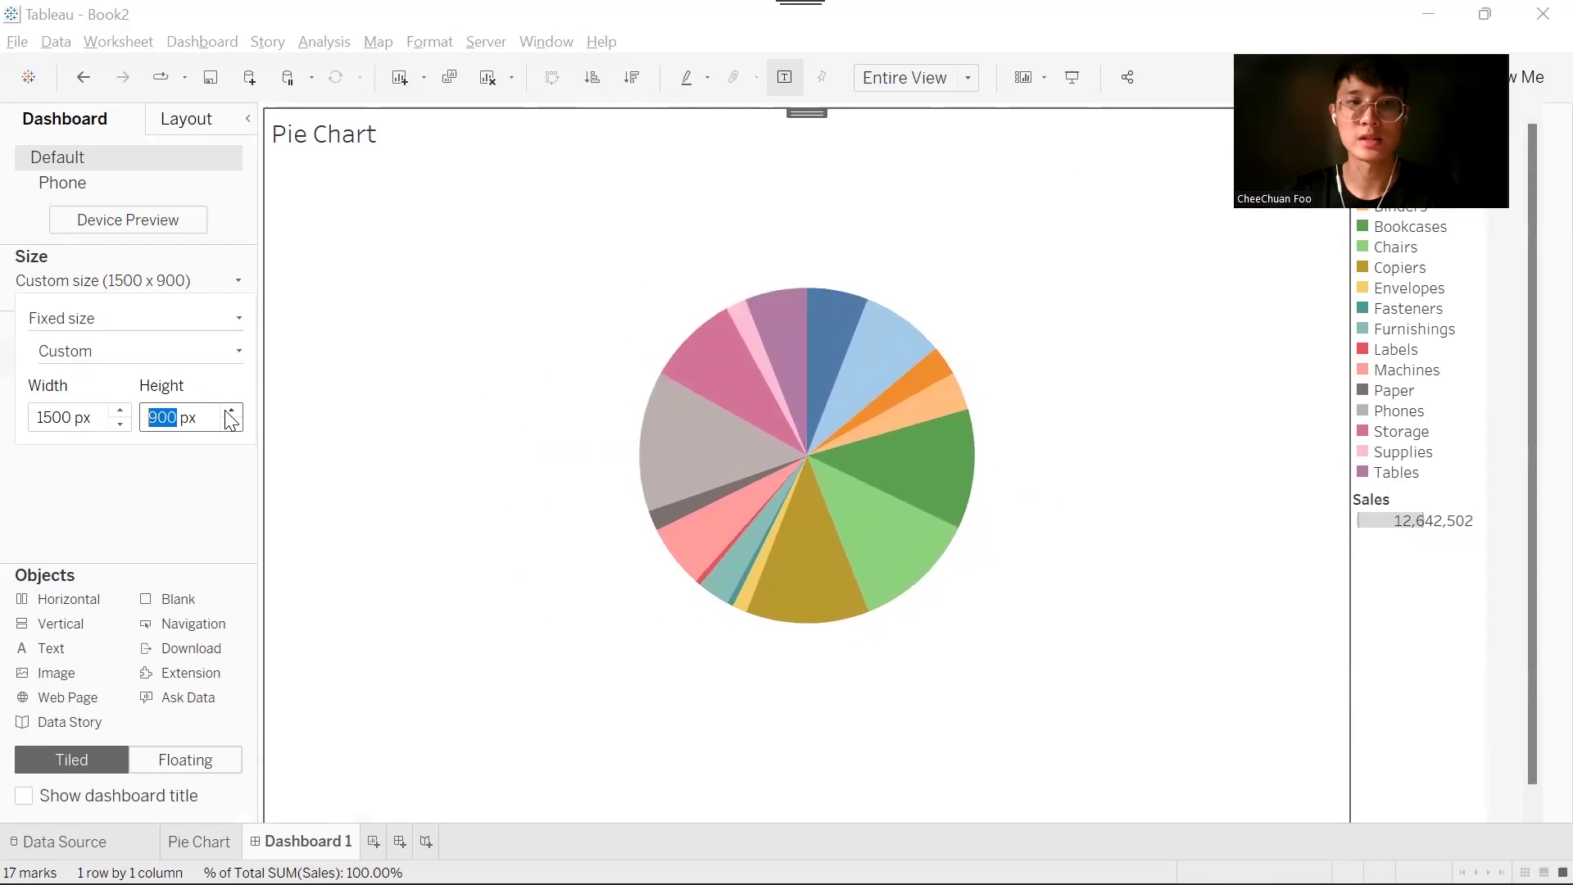
pyautogui.click(664, 818)
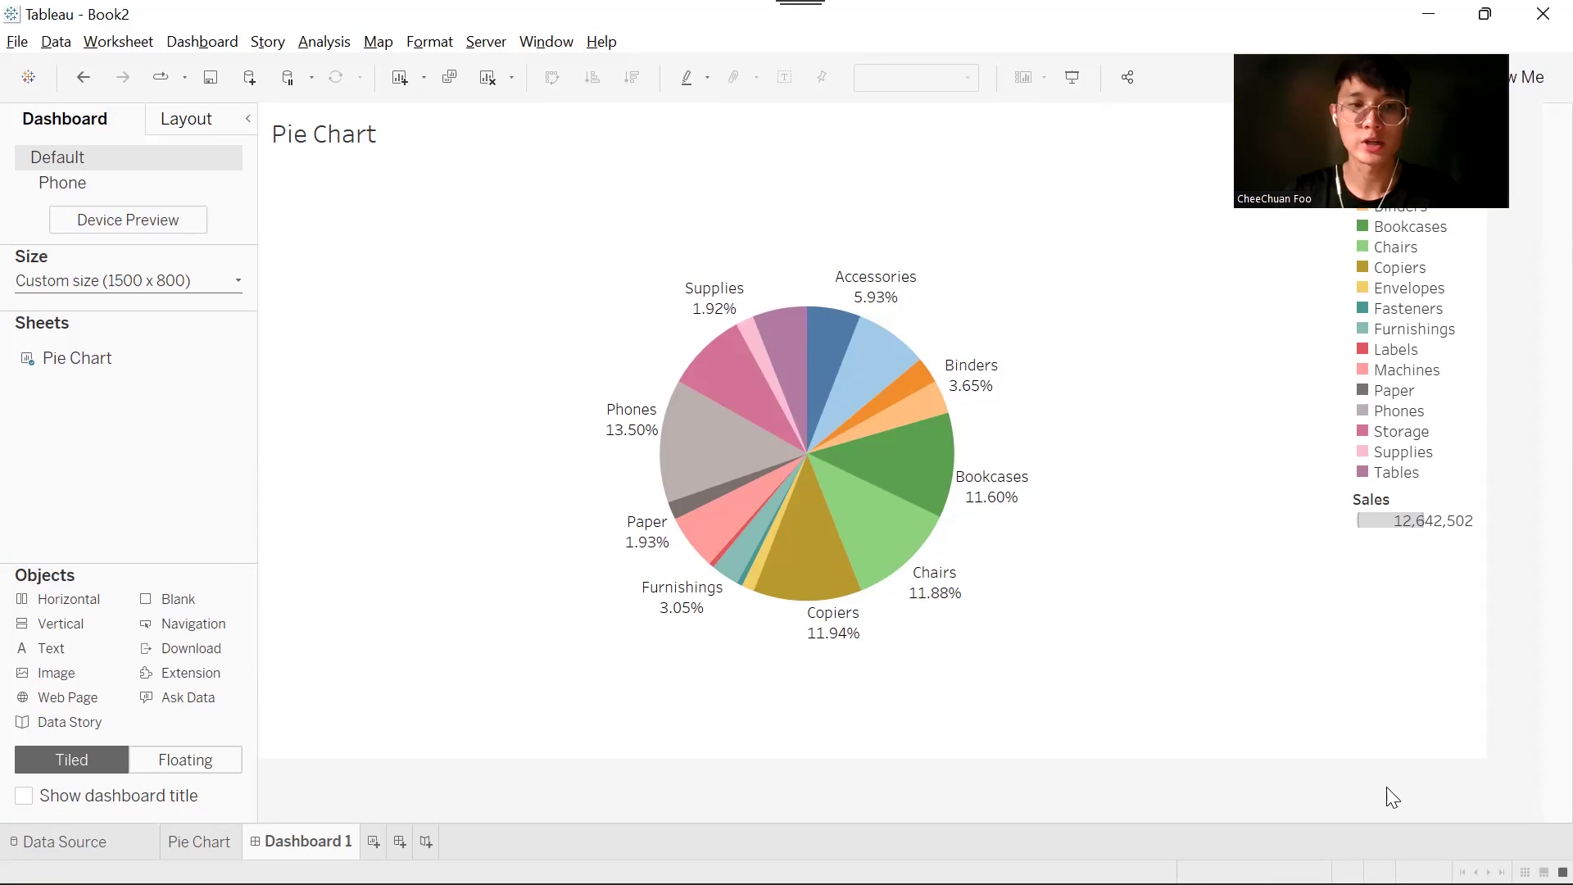
# Add a new worksheet named Legend
pyautogui.click(374, 842)
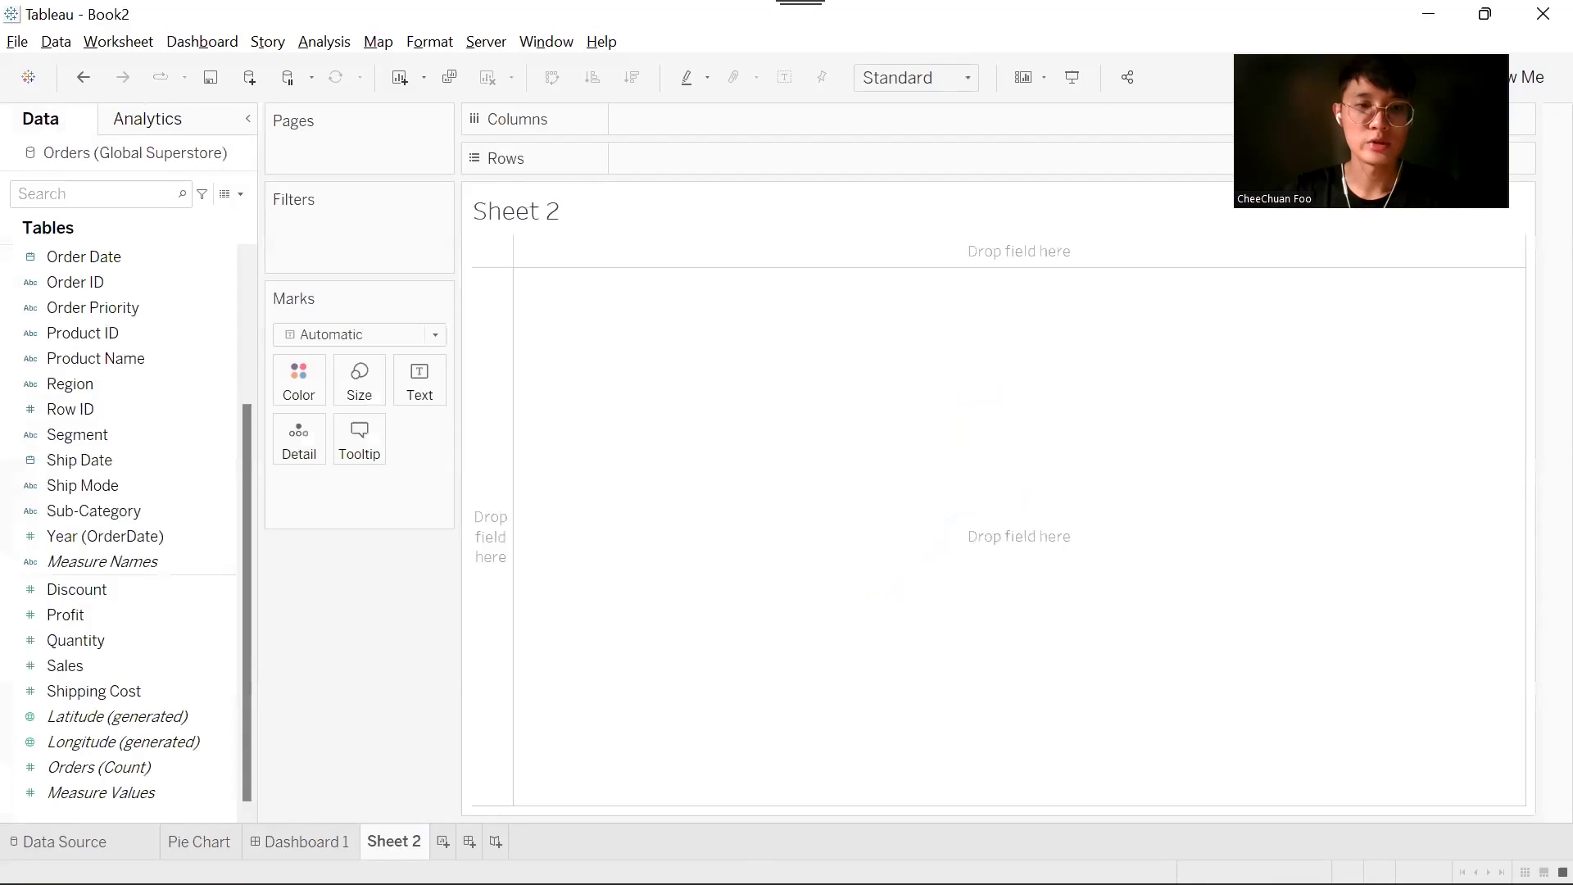
pyautogui.doubleClick(402, 843)
pyautogui.write('Legen')
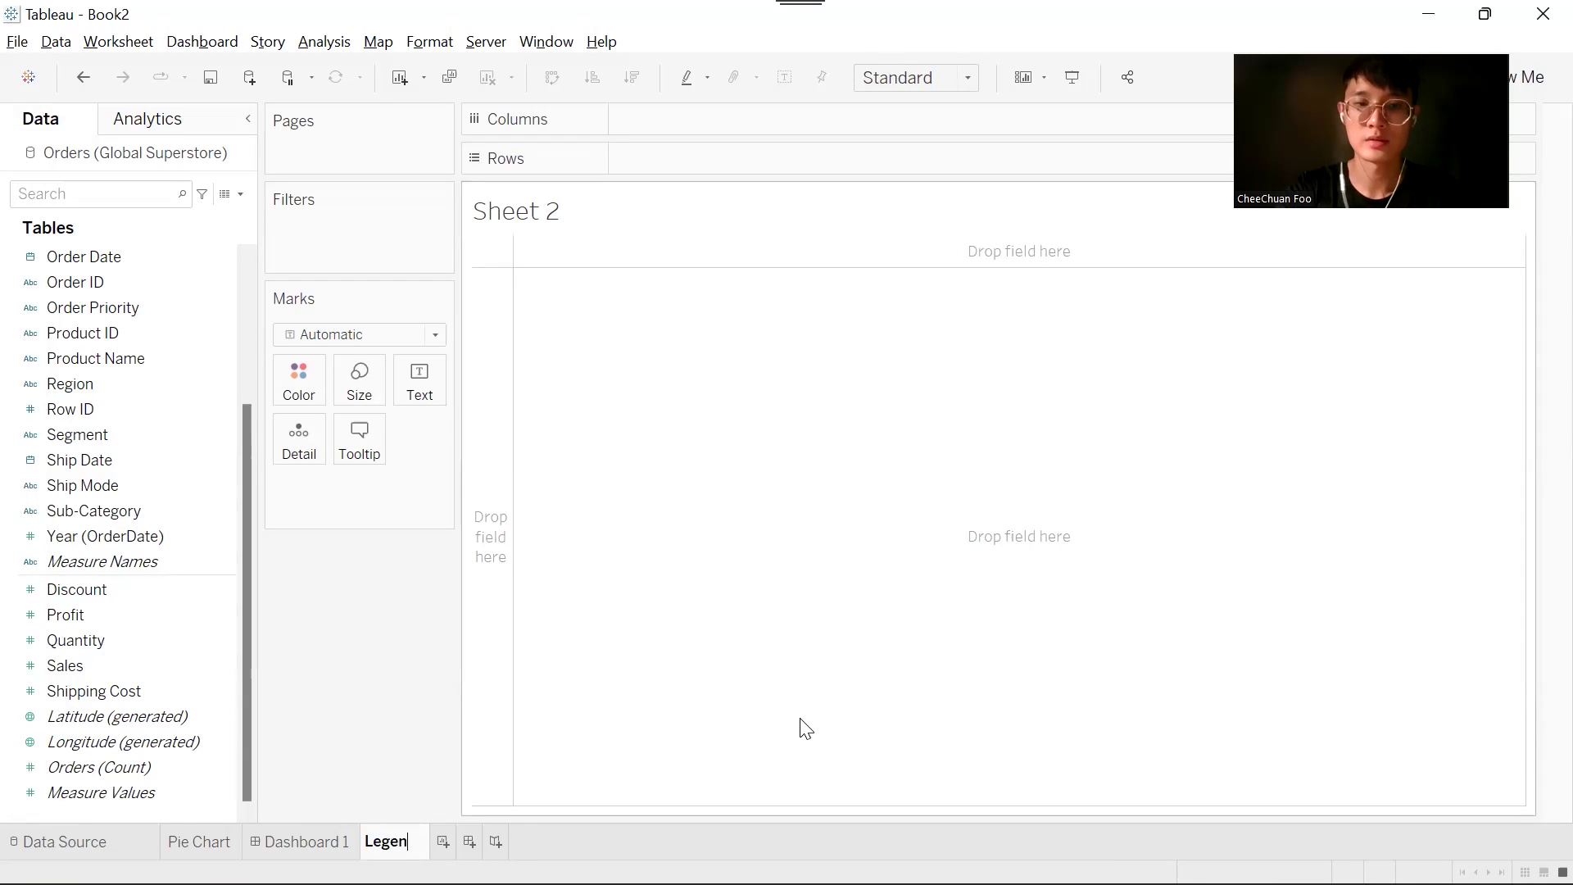
pyautogui.write('d')
pyautogui.press('Return')
pyautogui.hotkey('ctrl', 'Tab')
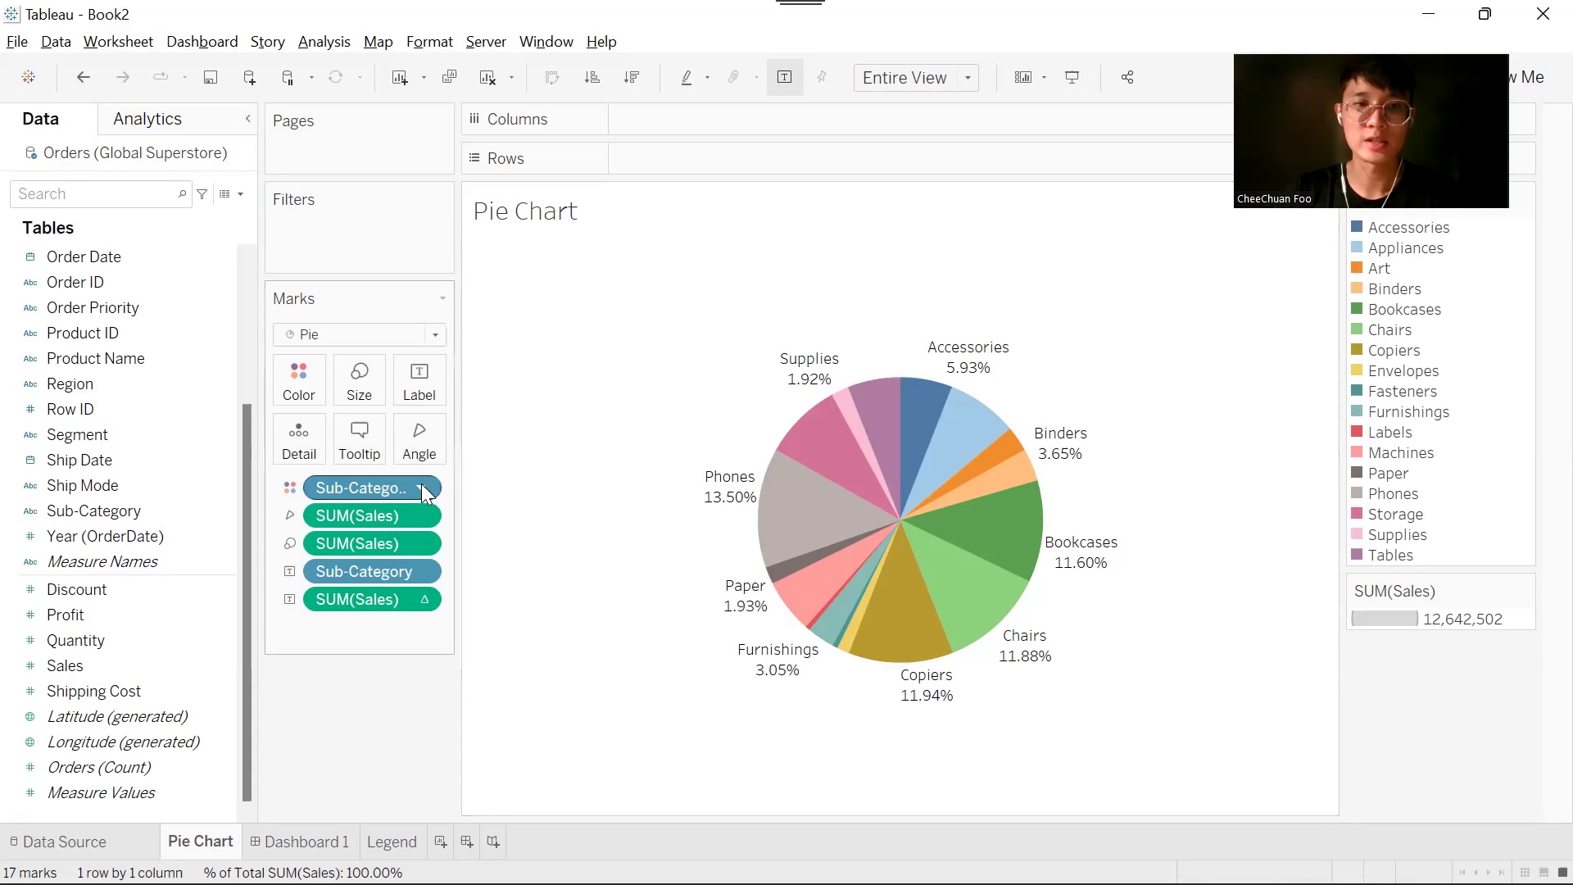
pyautogui.click(404, 842)
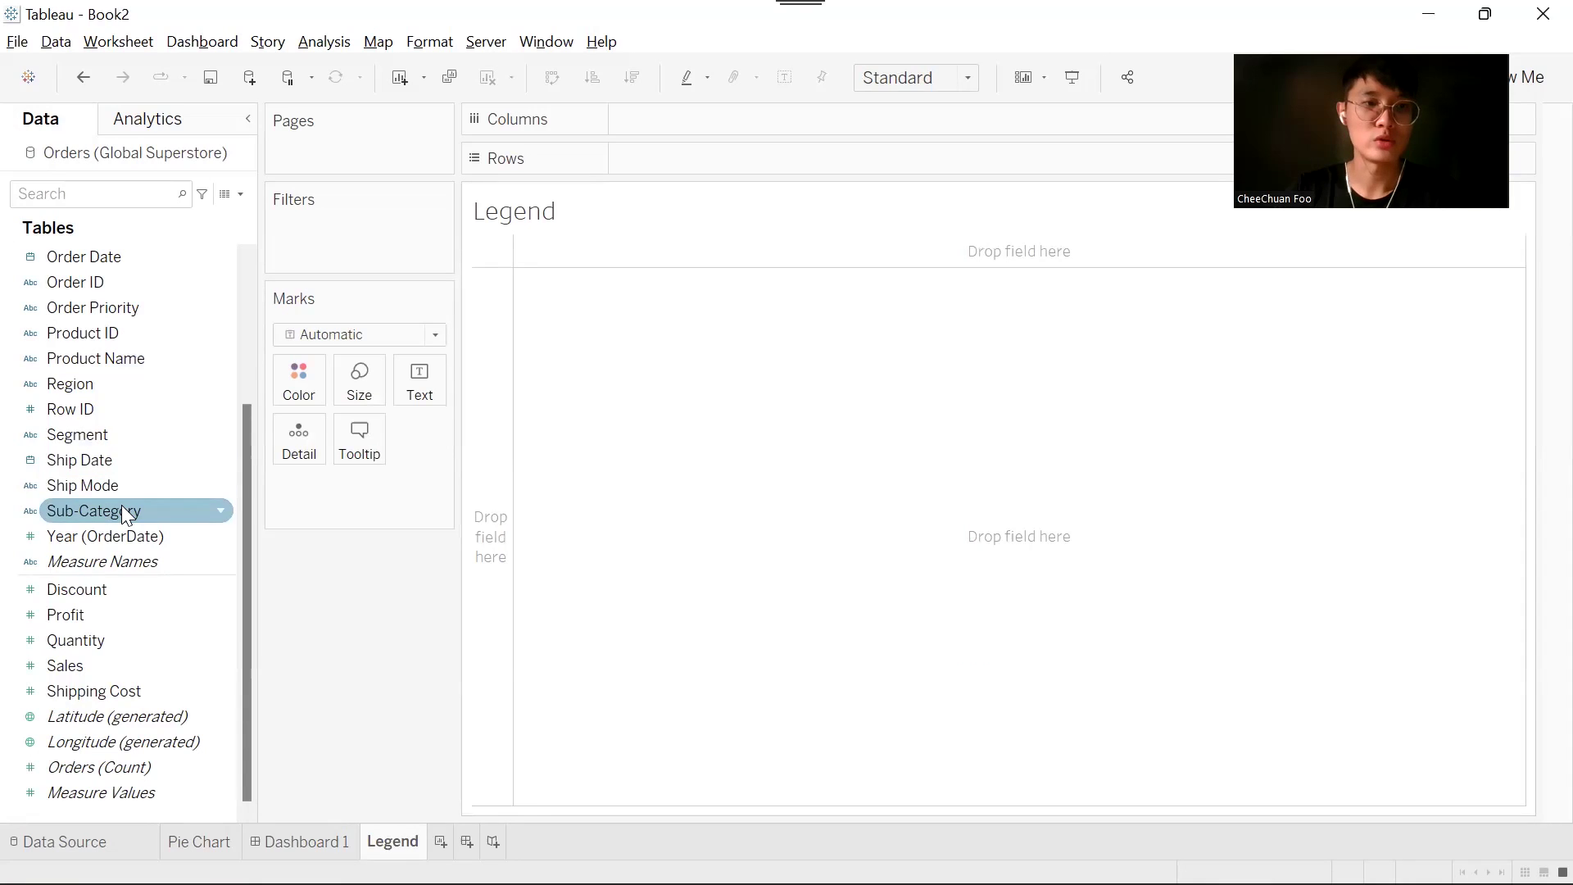
# Put Sub-Category on Rows and CNTD(Sub-Category) on Columns, one bar per sub-category
pyautogui.moveTo(122, 508); pyautogui.dragTo(478, 453)
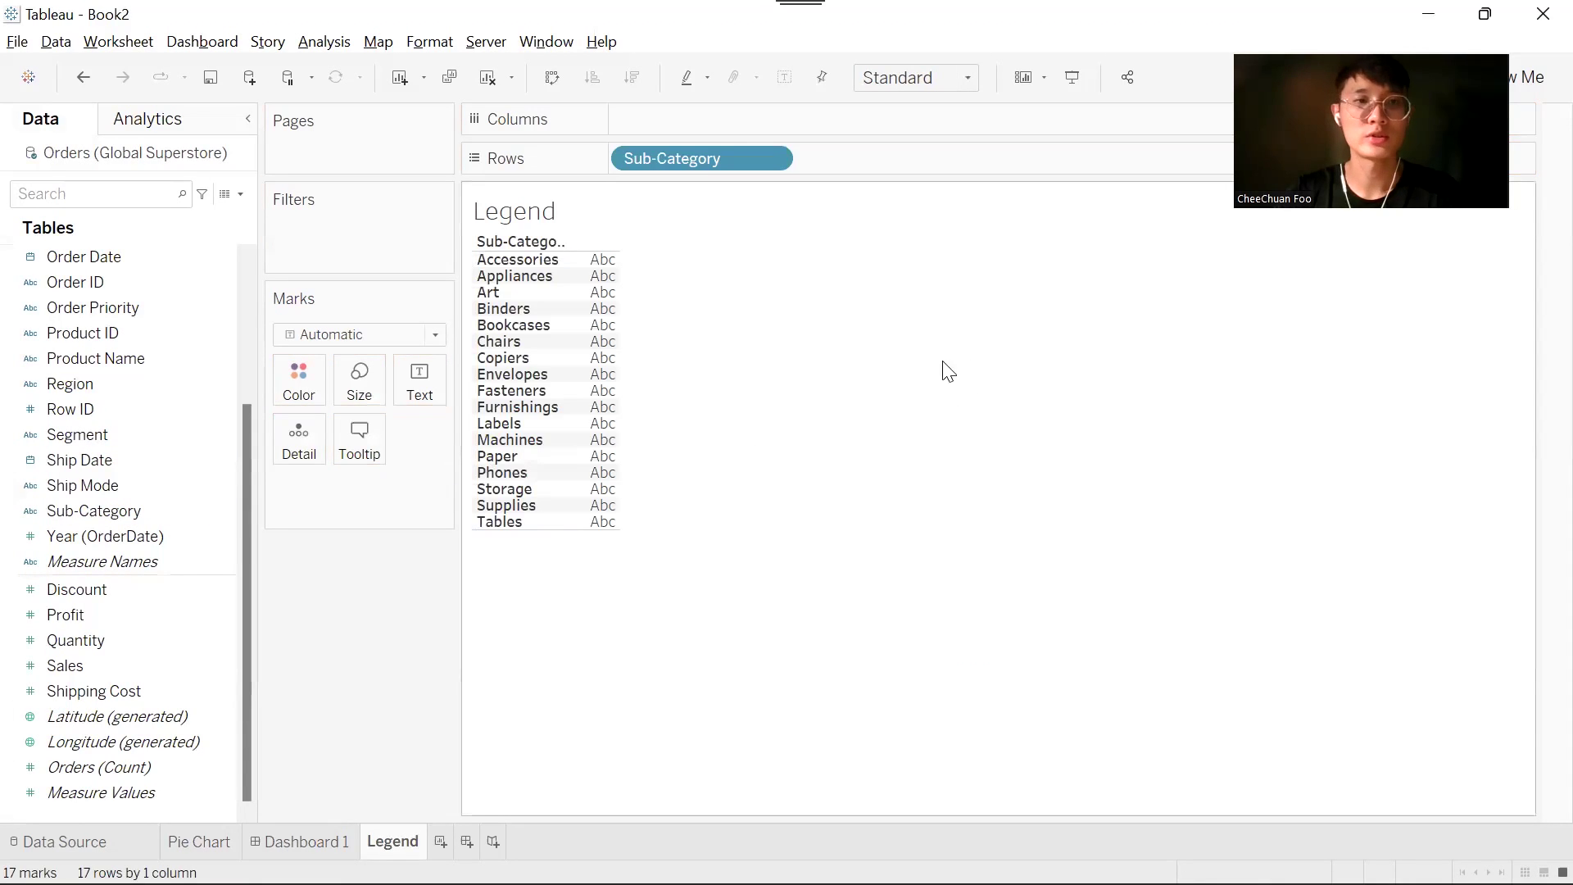
pyautogui.click(71, 383)
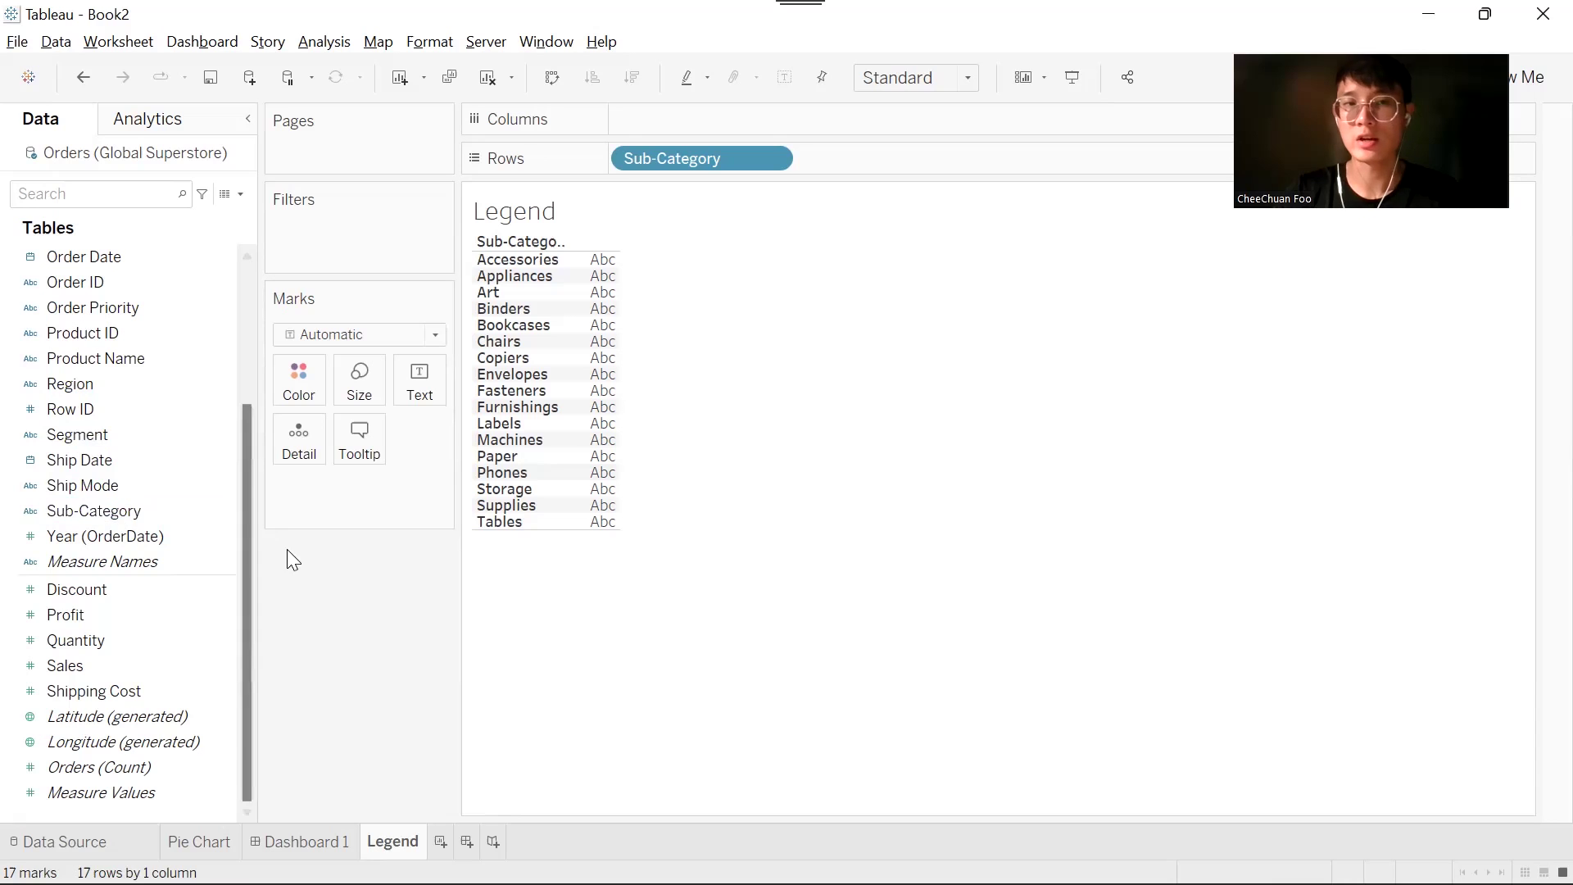
pyautogui.click(157, 516)
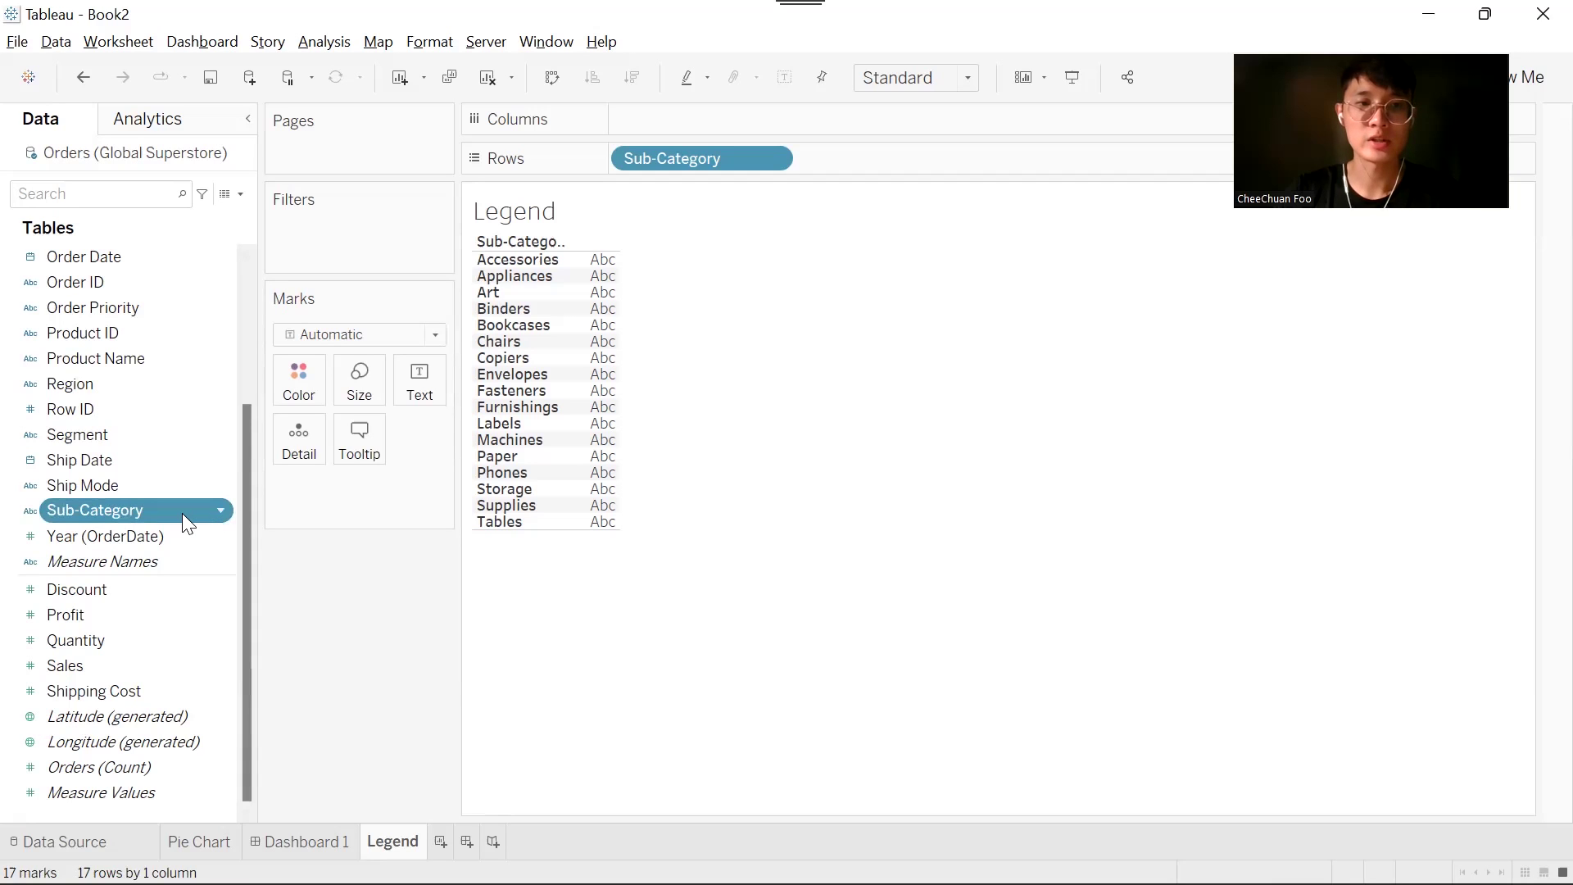
pyautogui.moveTo(182, 513); pyautogui.dragTo(837, 117)
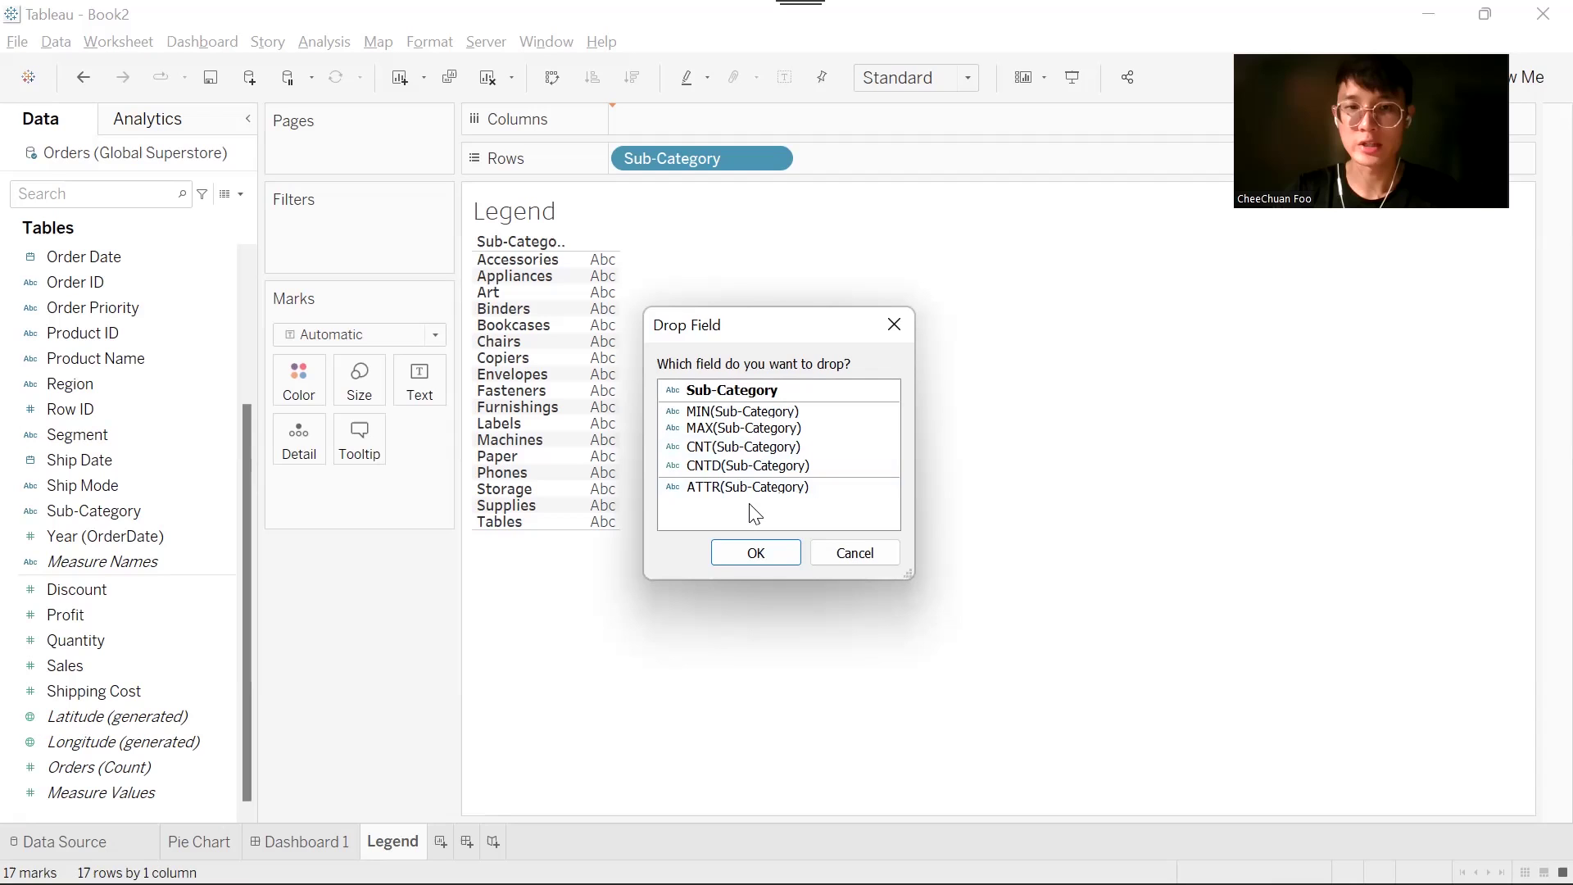
pyautogui.click(755, 465)
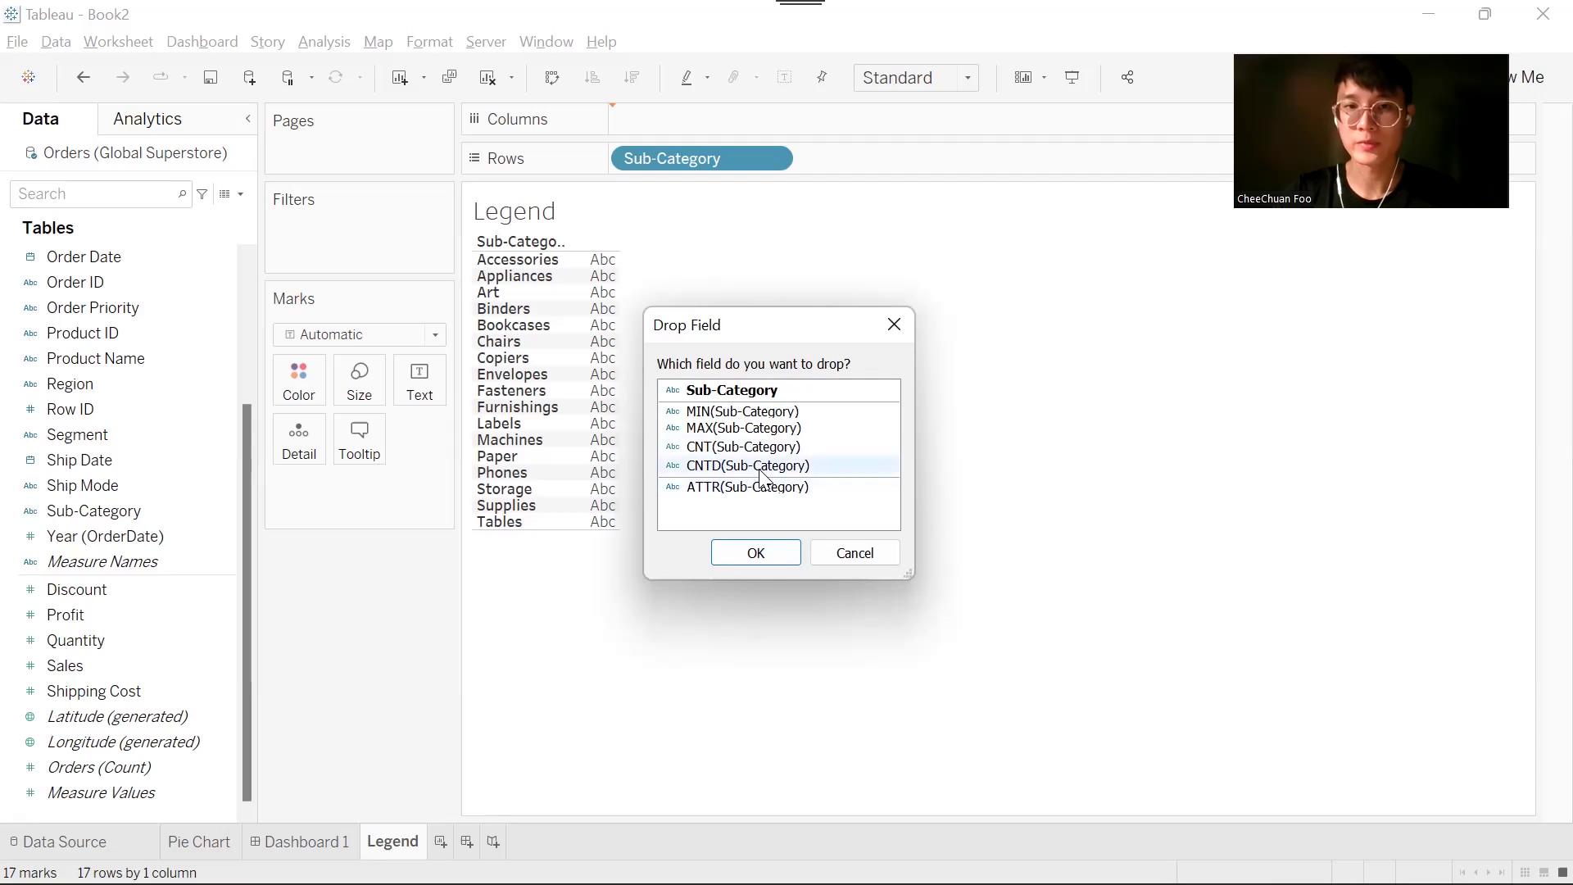
pyautogui.click(774, 556)
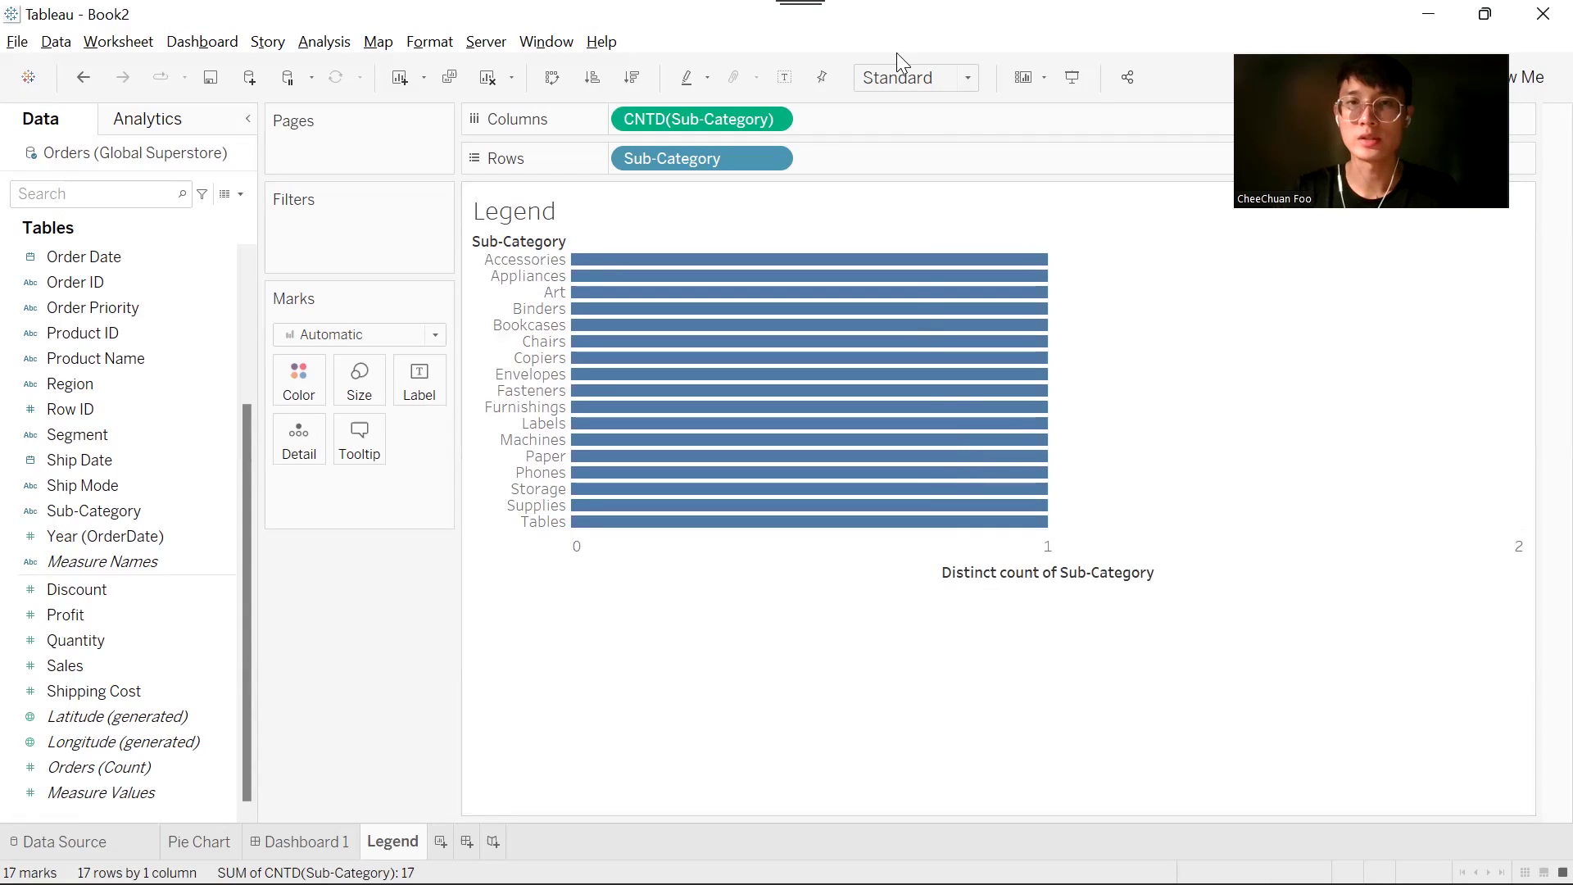
# Fit the bars to Entire View and colour them by Sub-Category
pyautogui.click(921, 77)
pyautogui.click(920, 167)
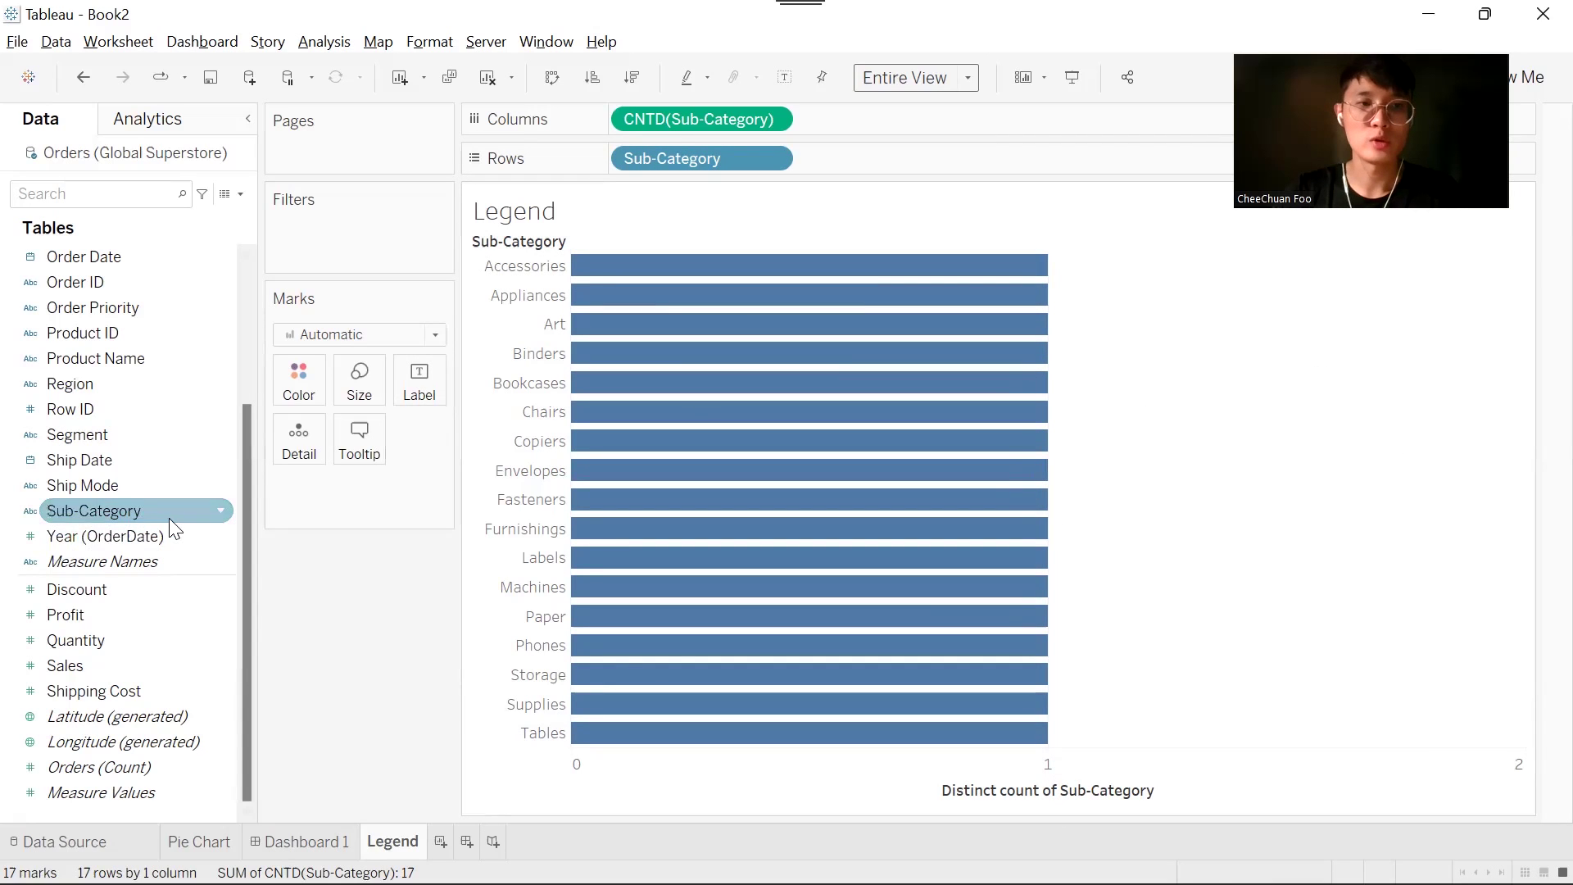
pyautogui.moveTo(164, 508); pyautogui.dragTo(293, 392)
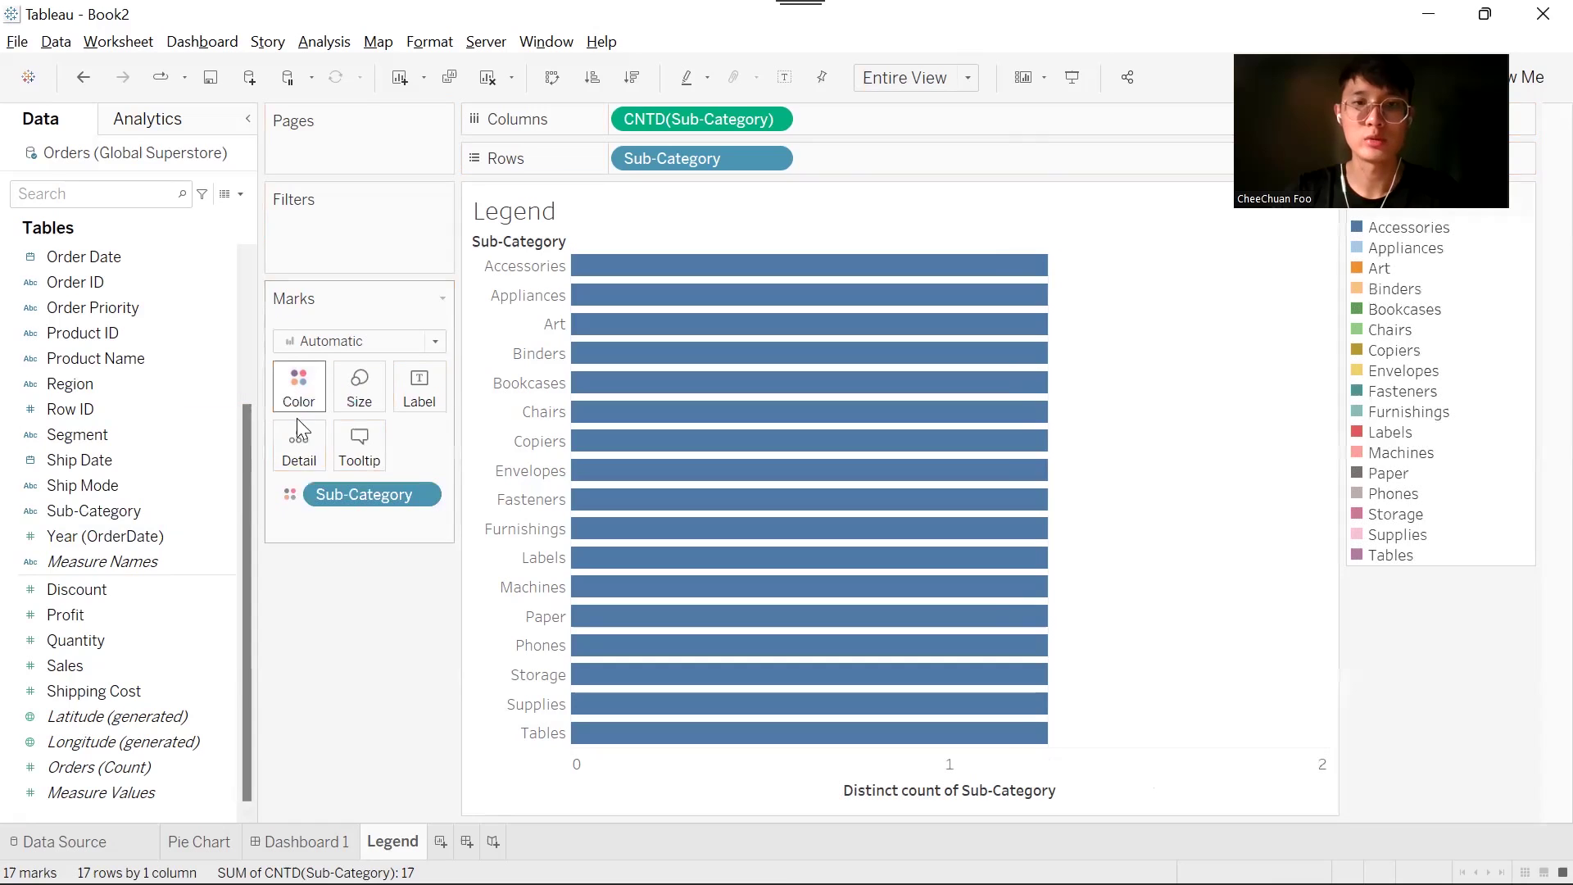
# Place the Legend sheet right of the pie, delete the colour legend, and widen the pie area
pyautogui.click(300, 842)
pyautogui.doubleClick(183, 401)
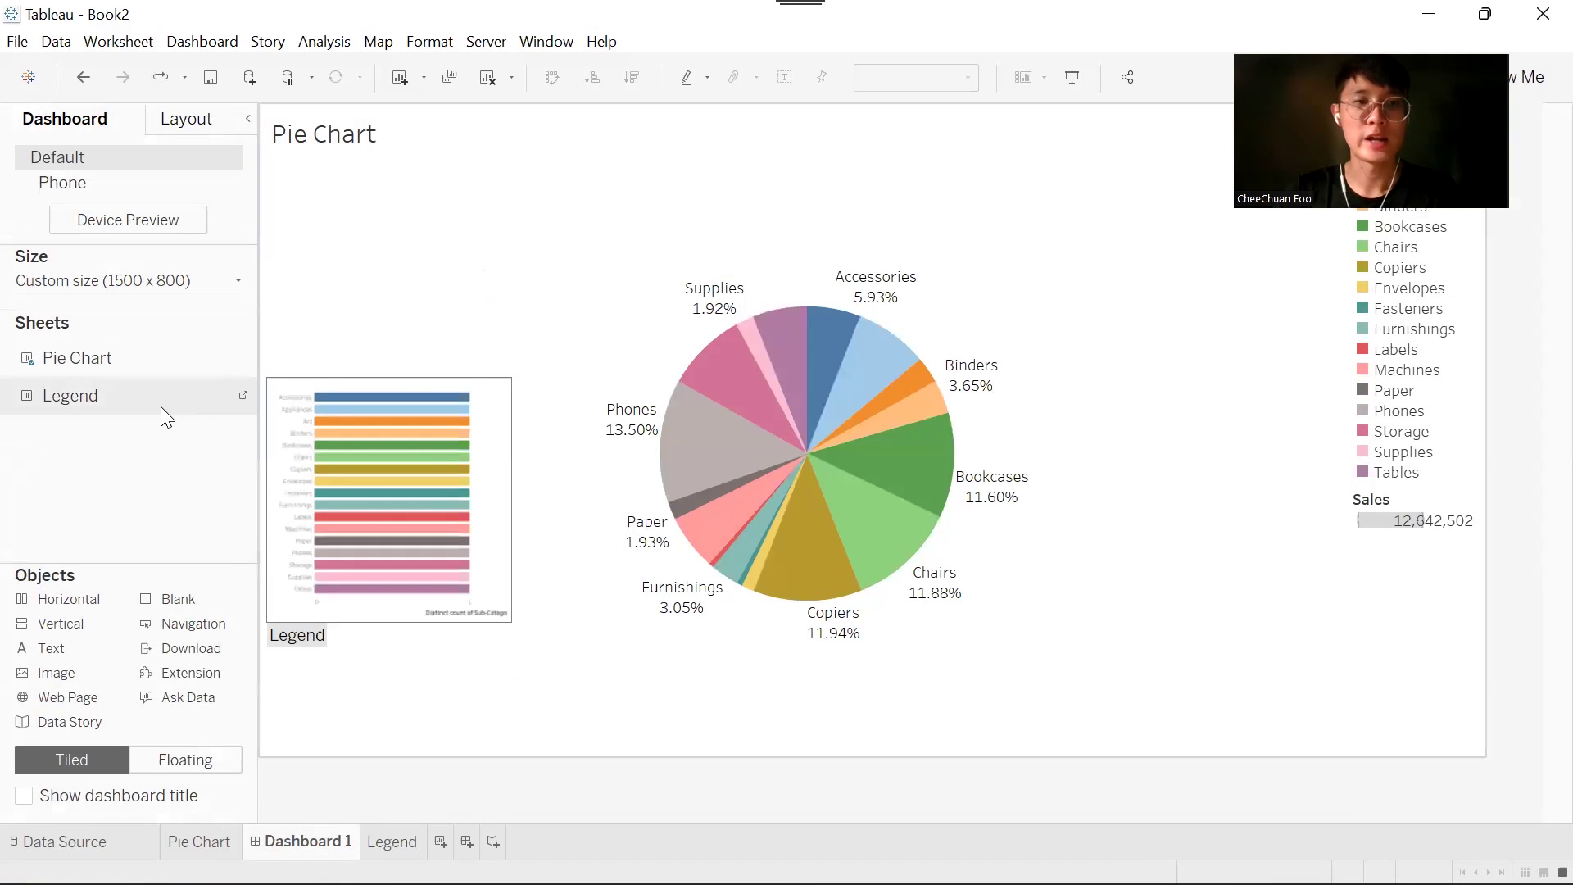
pyautogui.moveTo(146, 402); pyautogui.dragTo(1089, 354)
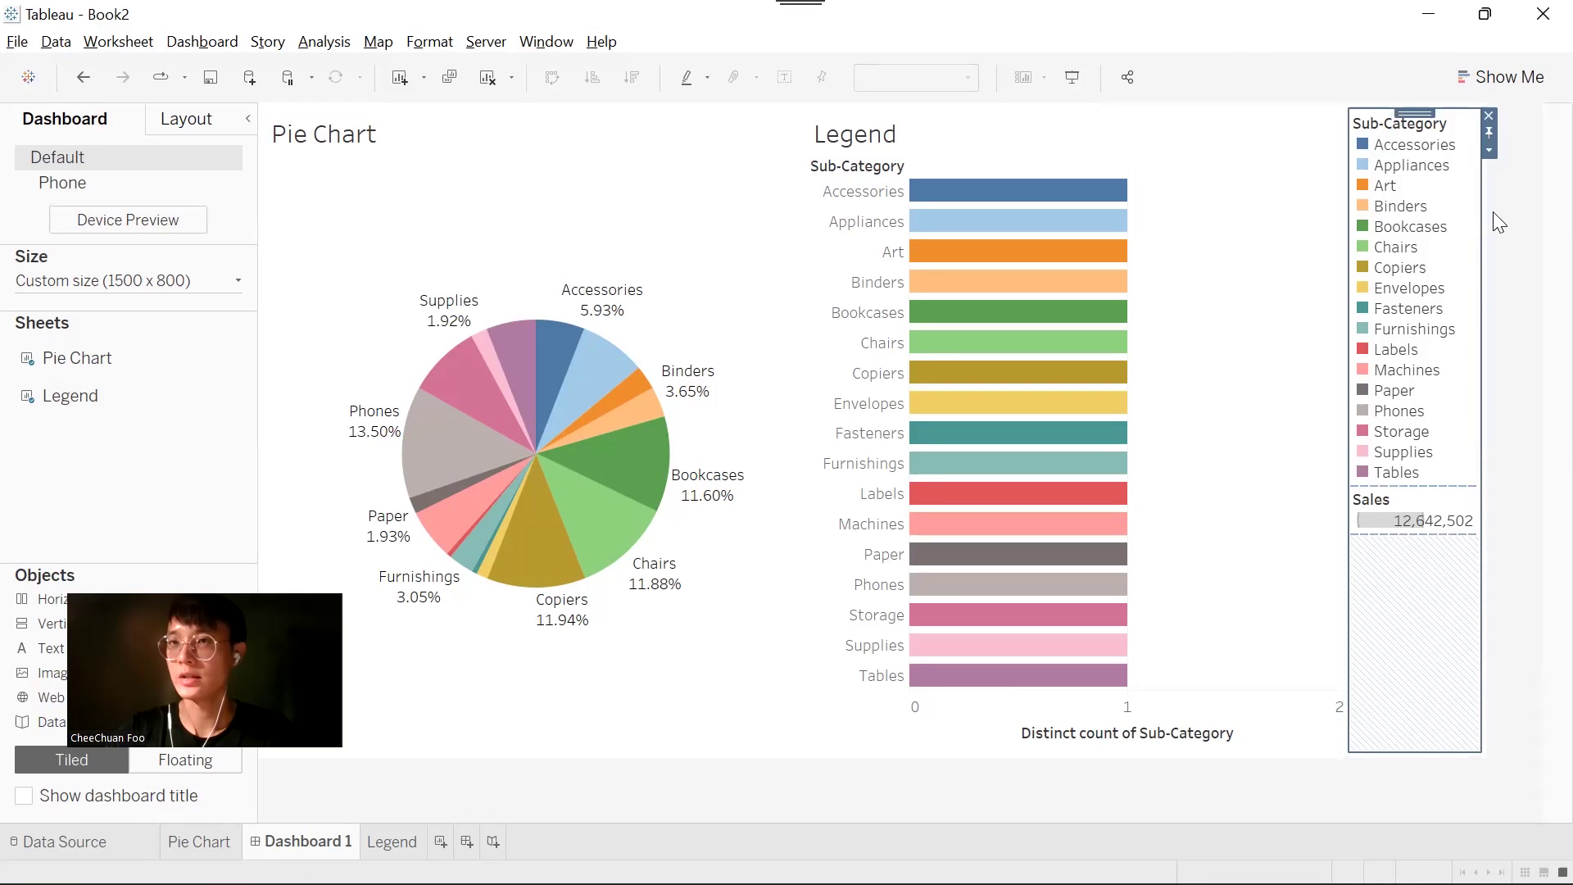
pyautogui.click(1489, 116)
pyautogui.click(803, 513)
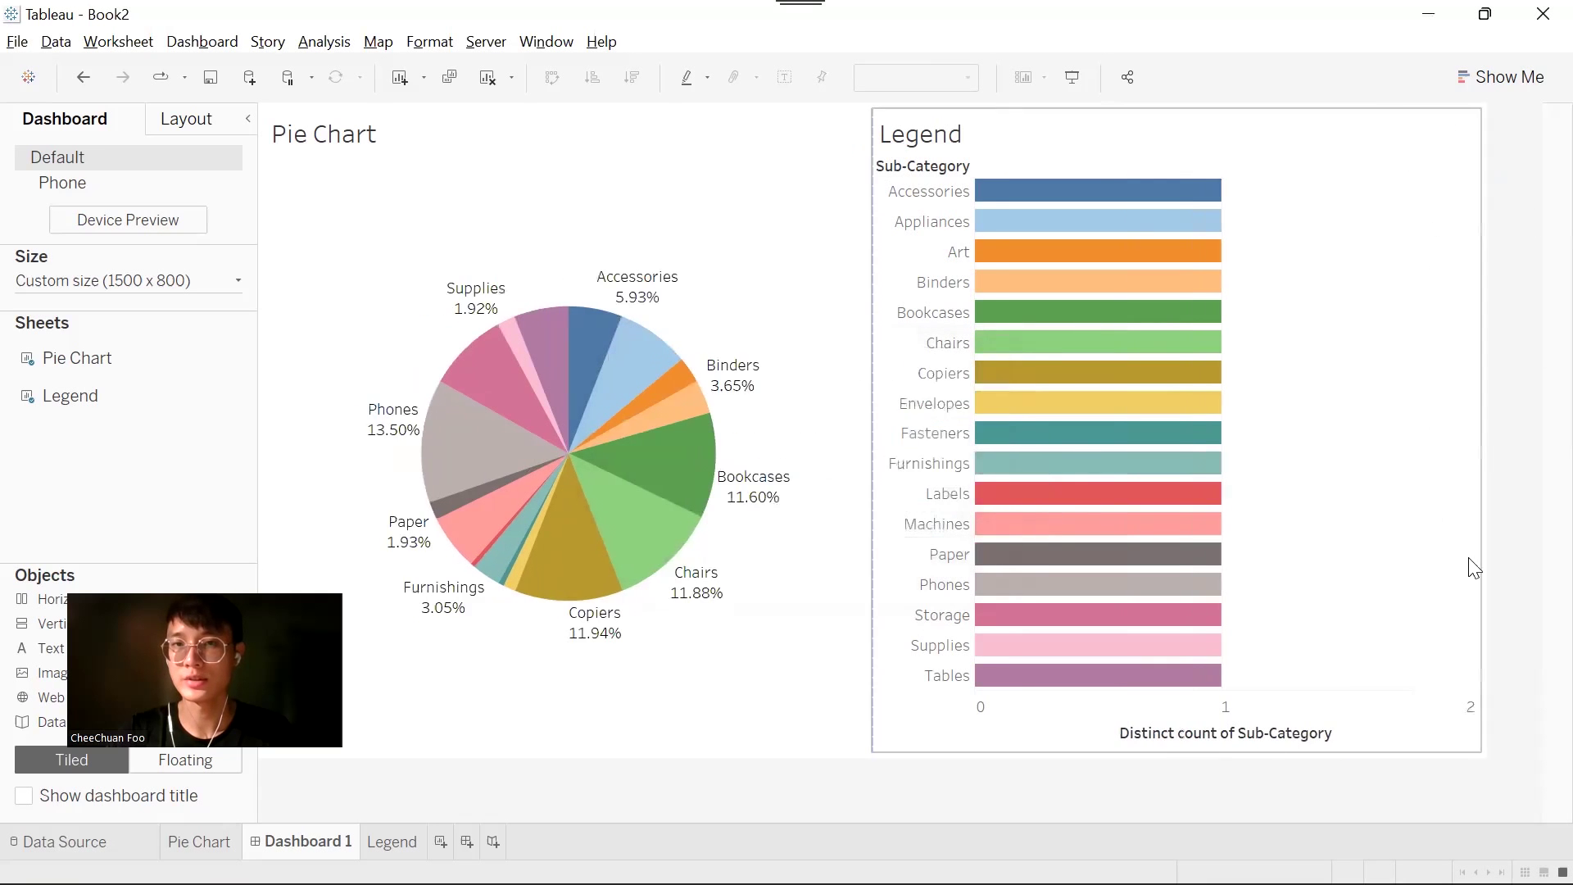
pyautogui.moveTo(871, 327); pyautogui.dragTo(1089, 344)
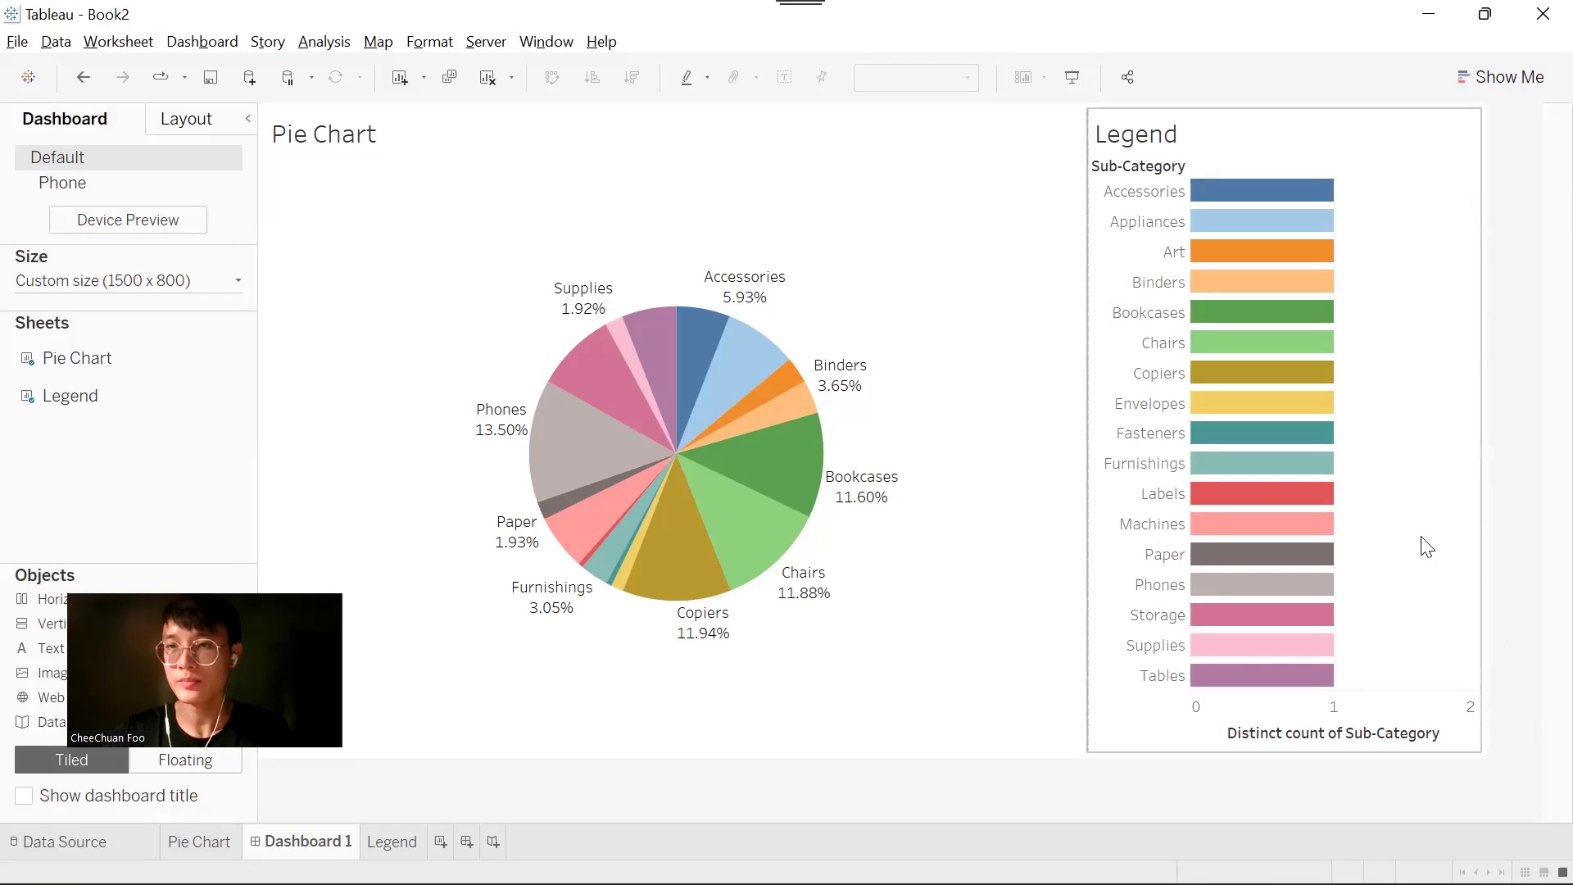
# Fix the Legend axis range from 0 to 1 in Edit Axis
pyautogui.rightClick(1367, 703)
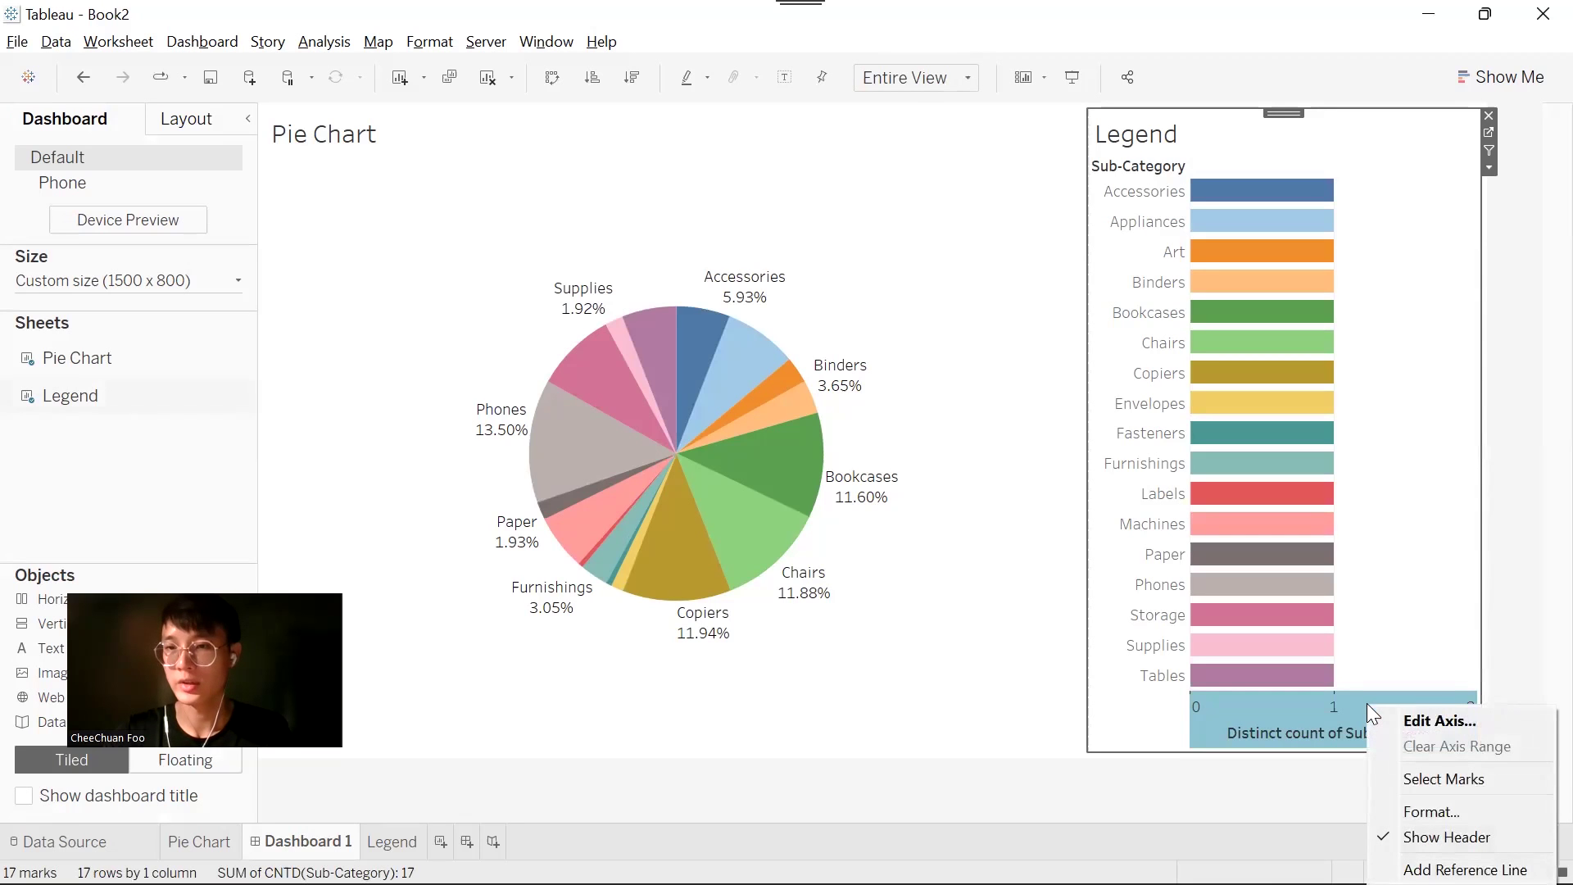
pyautogui.click(1424, 719)
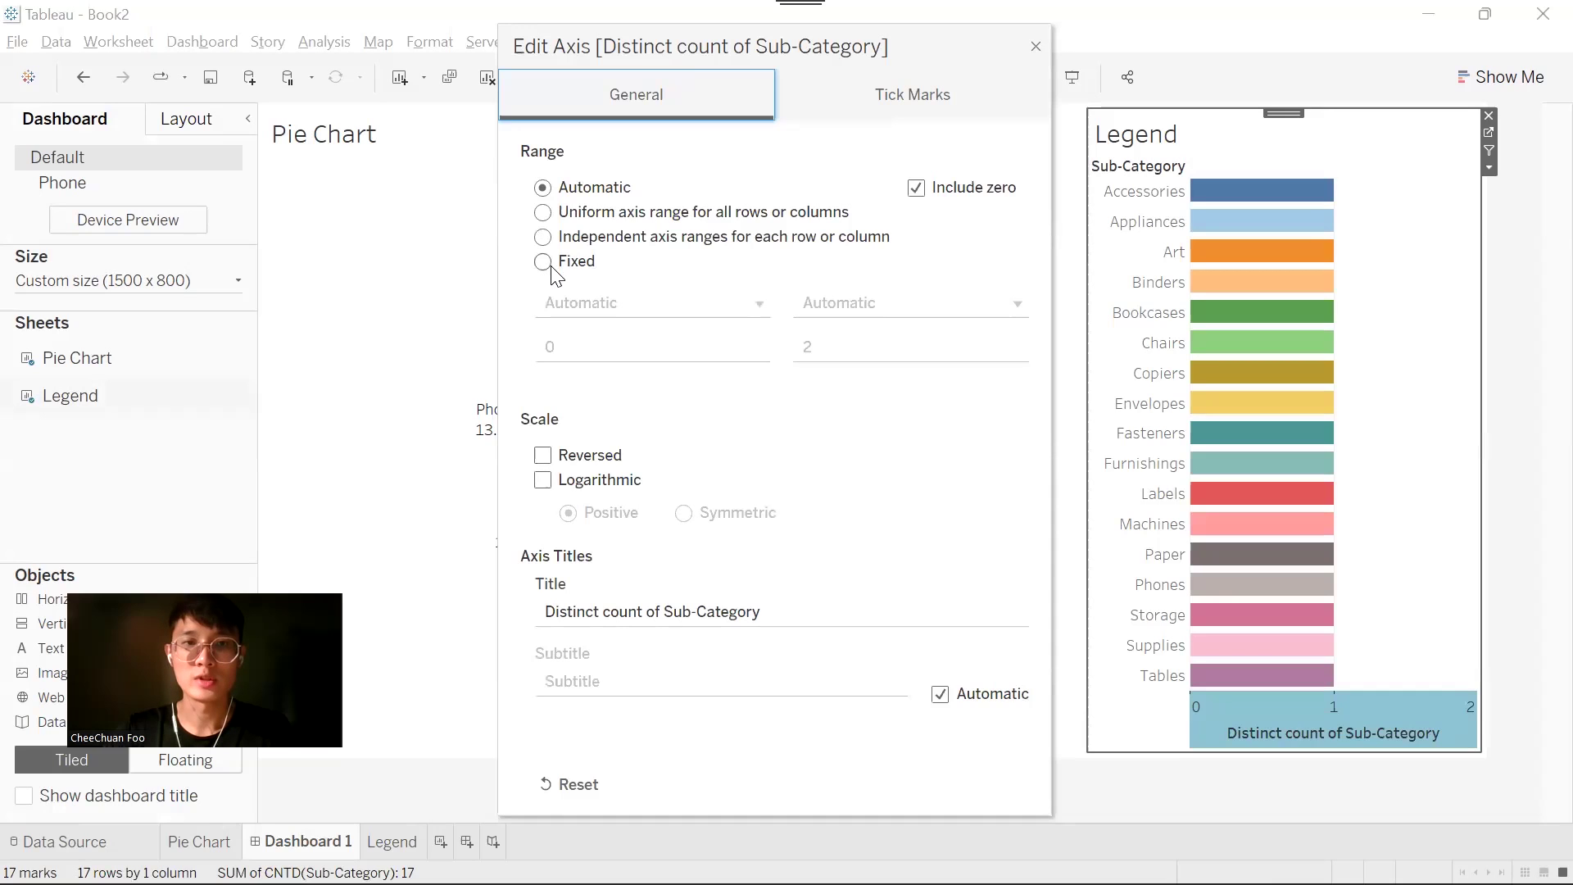
pyautogui.click(549, 263)
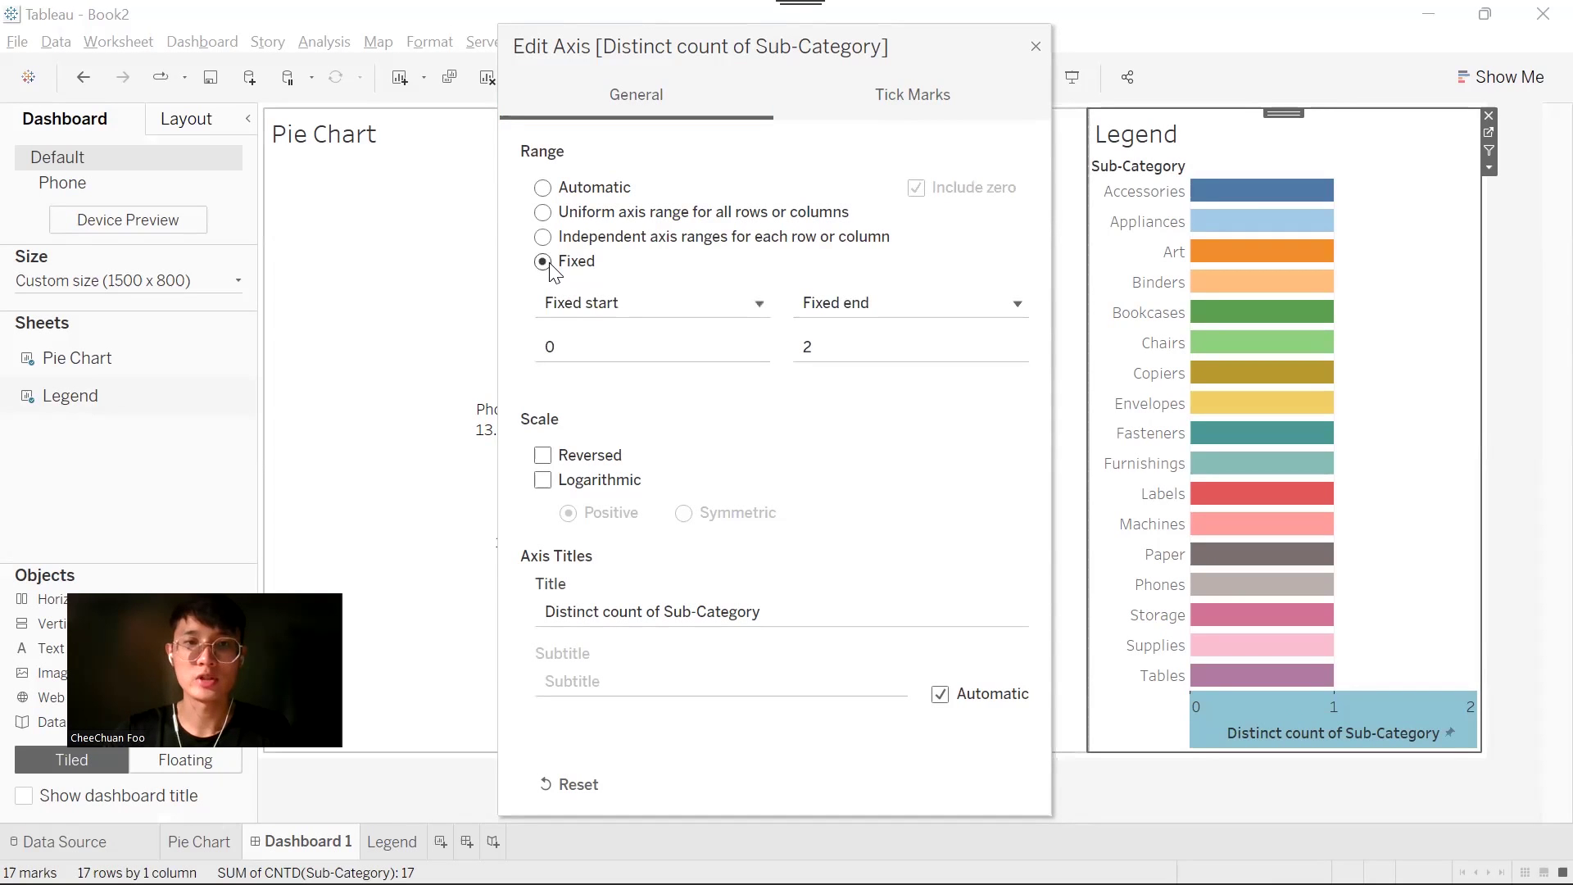
pyautogui.click(814, 344)
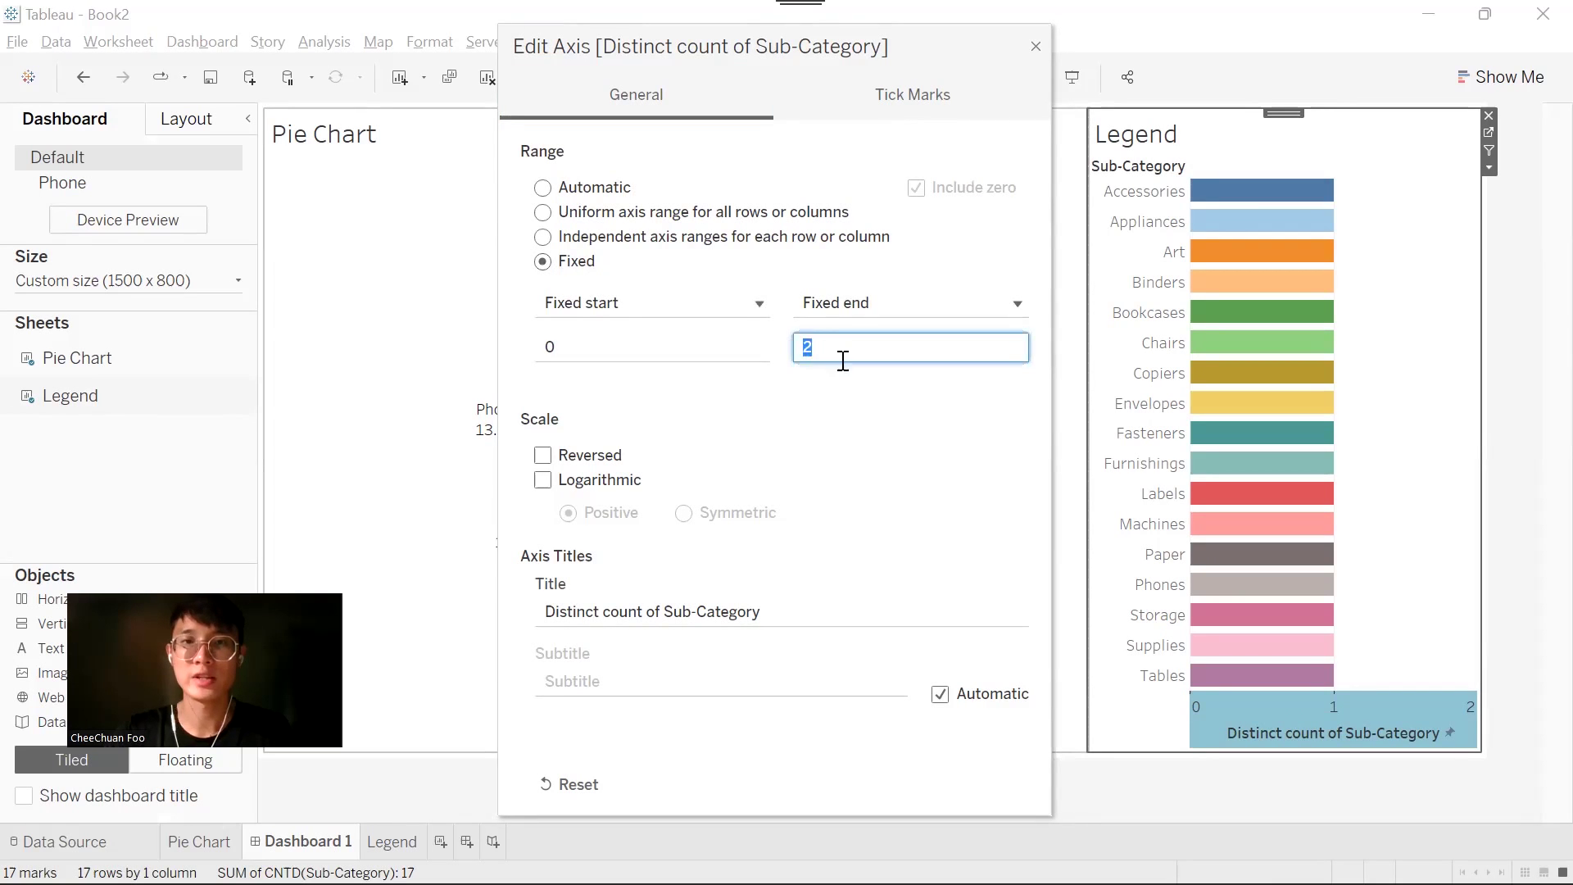
pyautogui.write('1')
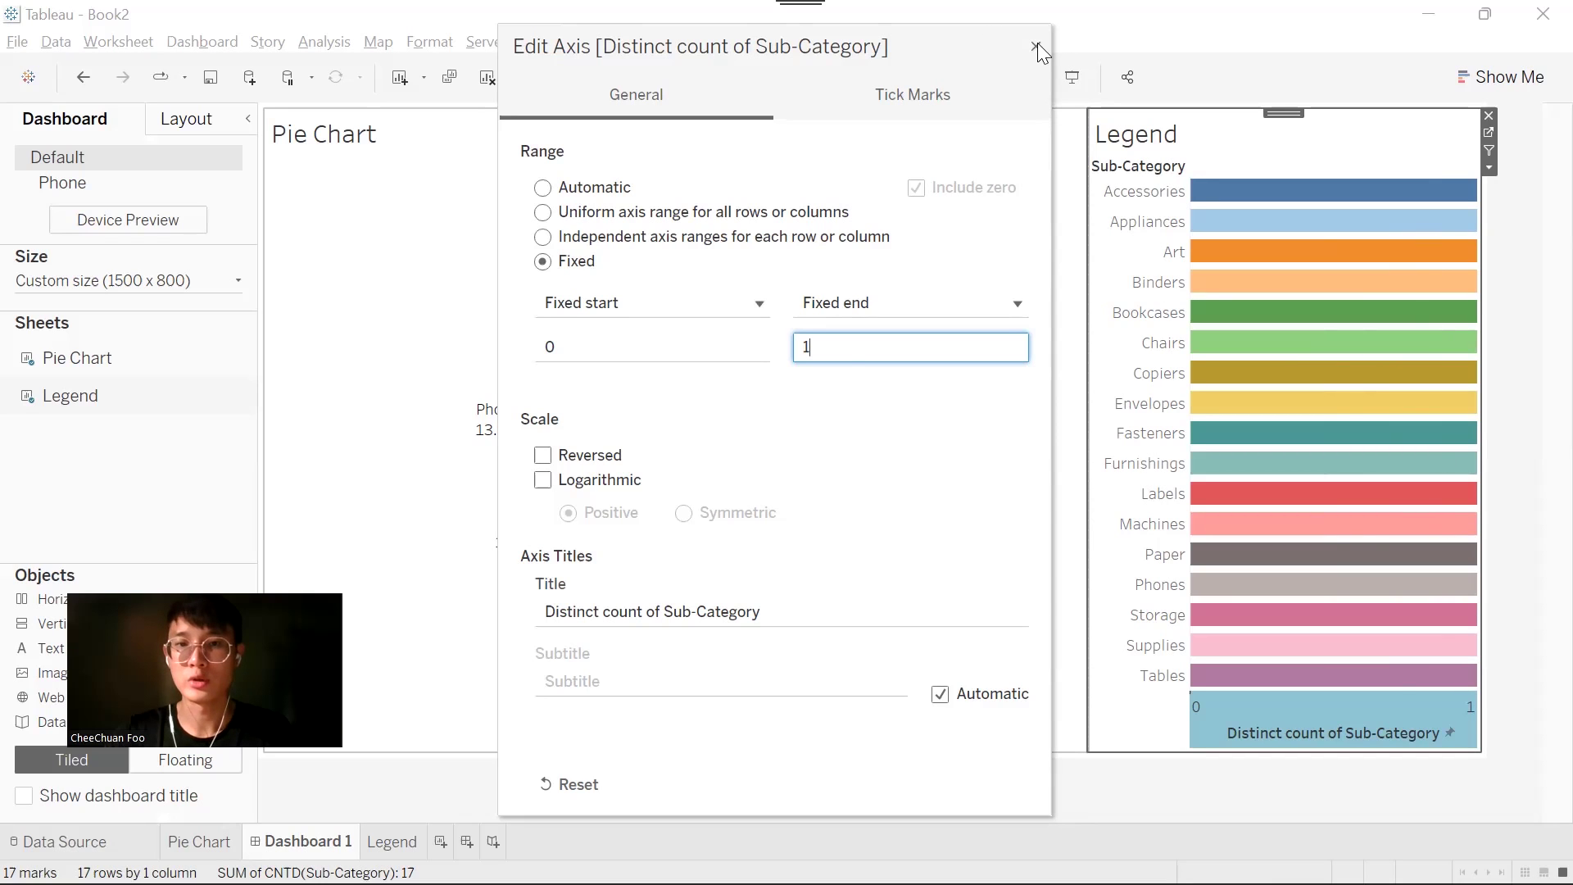
pyautogui.click(1037, 45)
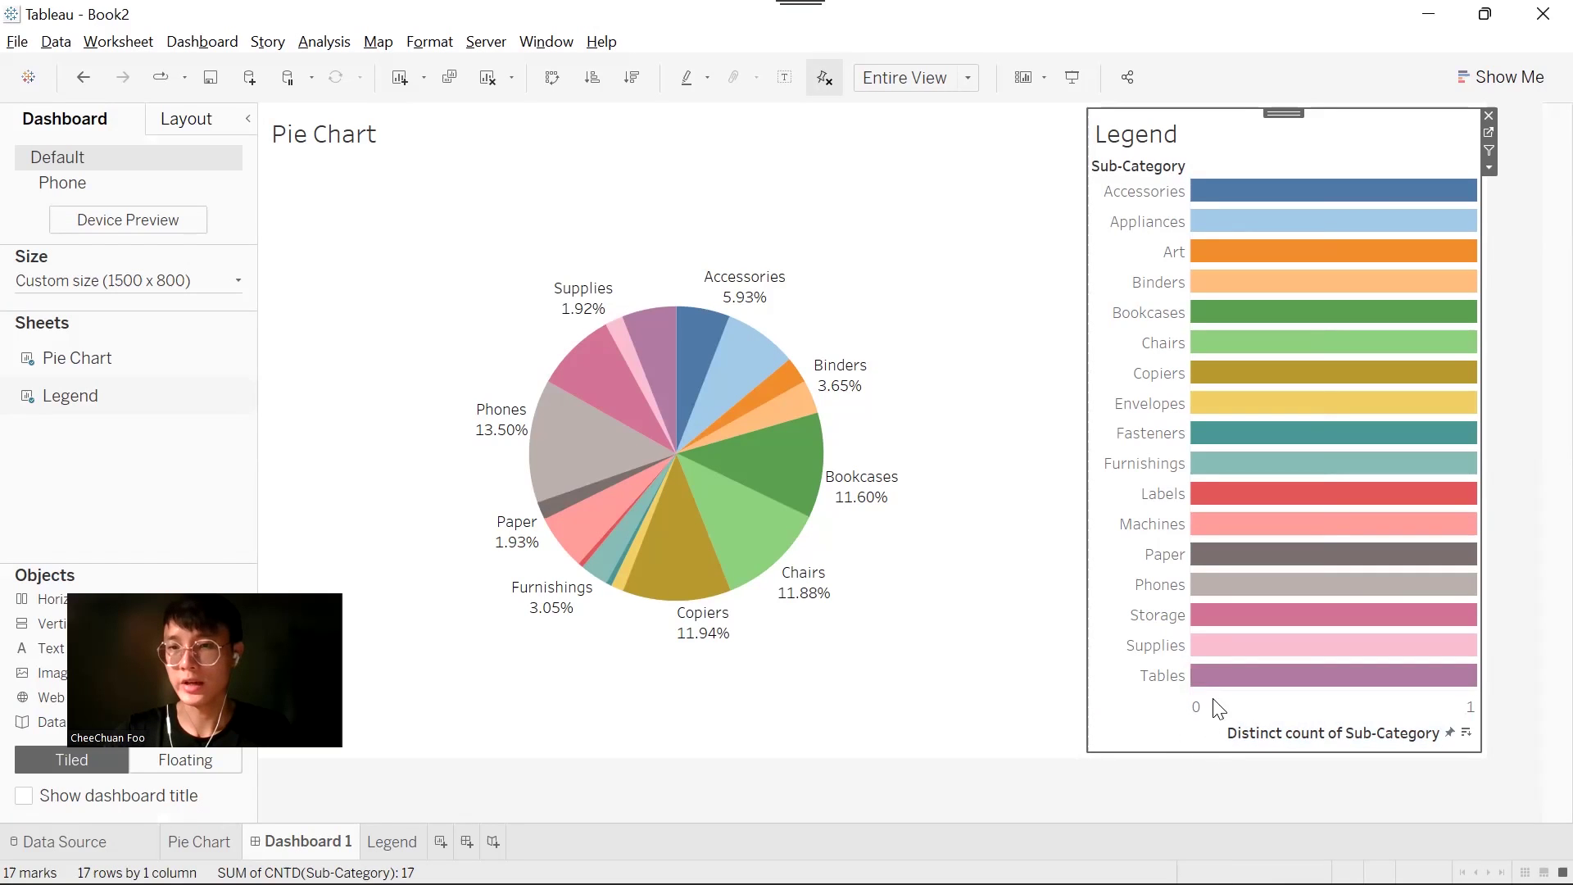
# Hide the Legend's axis header and the Sub-Category row field label
pyautogui.click(1295, 705)
pyautogui.rightClick(1295, 705)
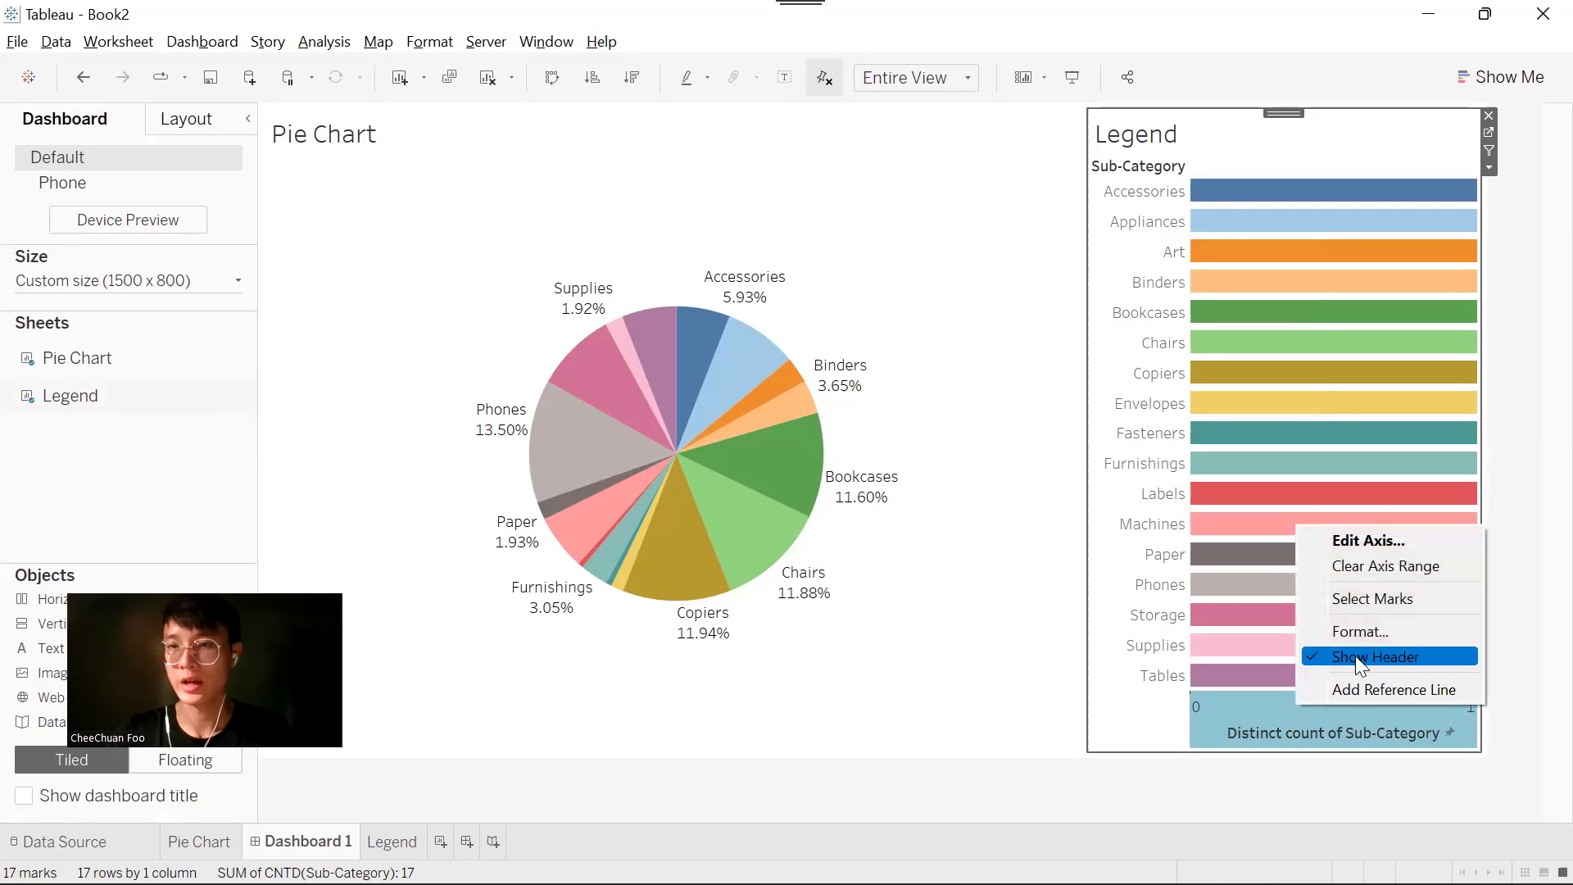
pyautogui.click(1424, 656)
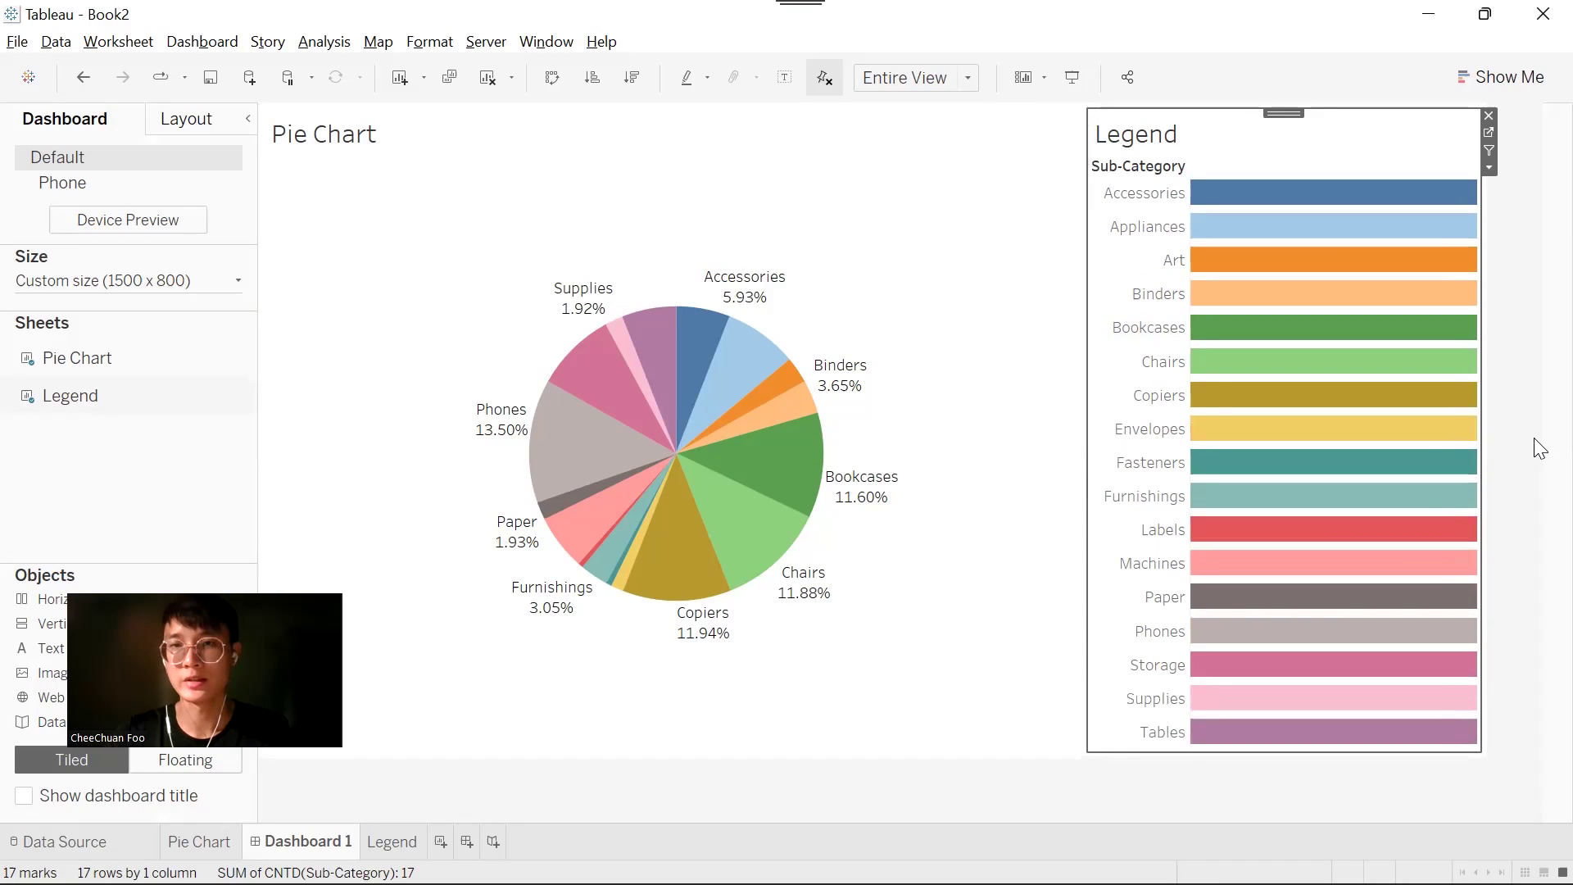
pyautogui.rightClick(1136, 164)
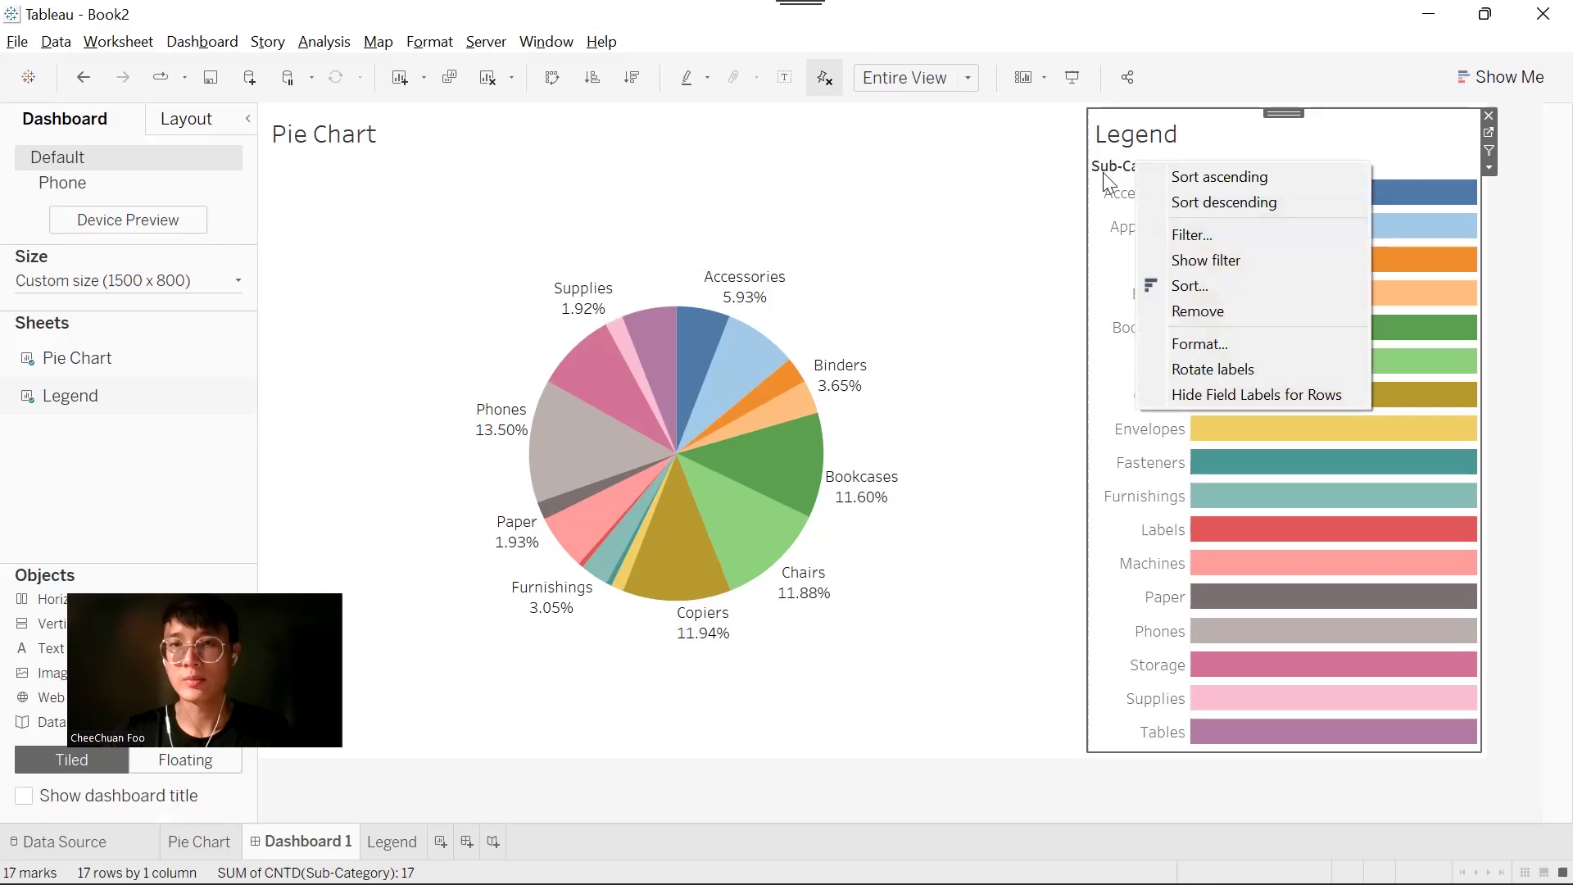
pyautogui.click(1244, 395)
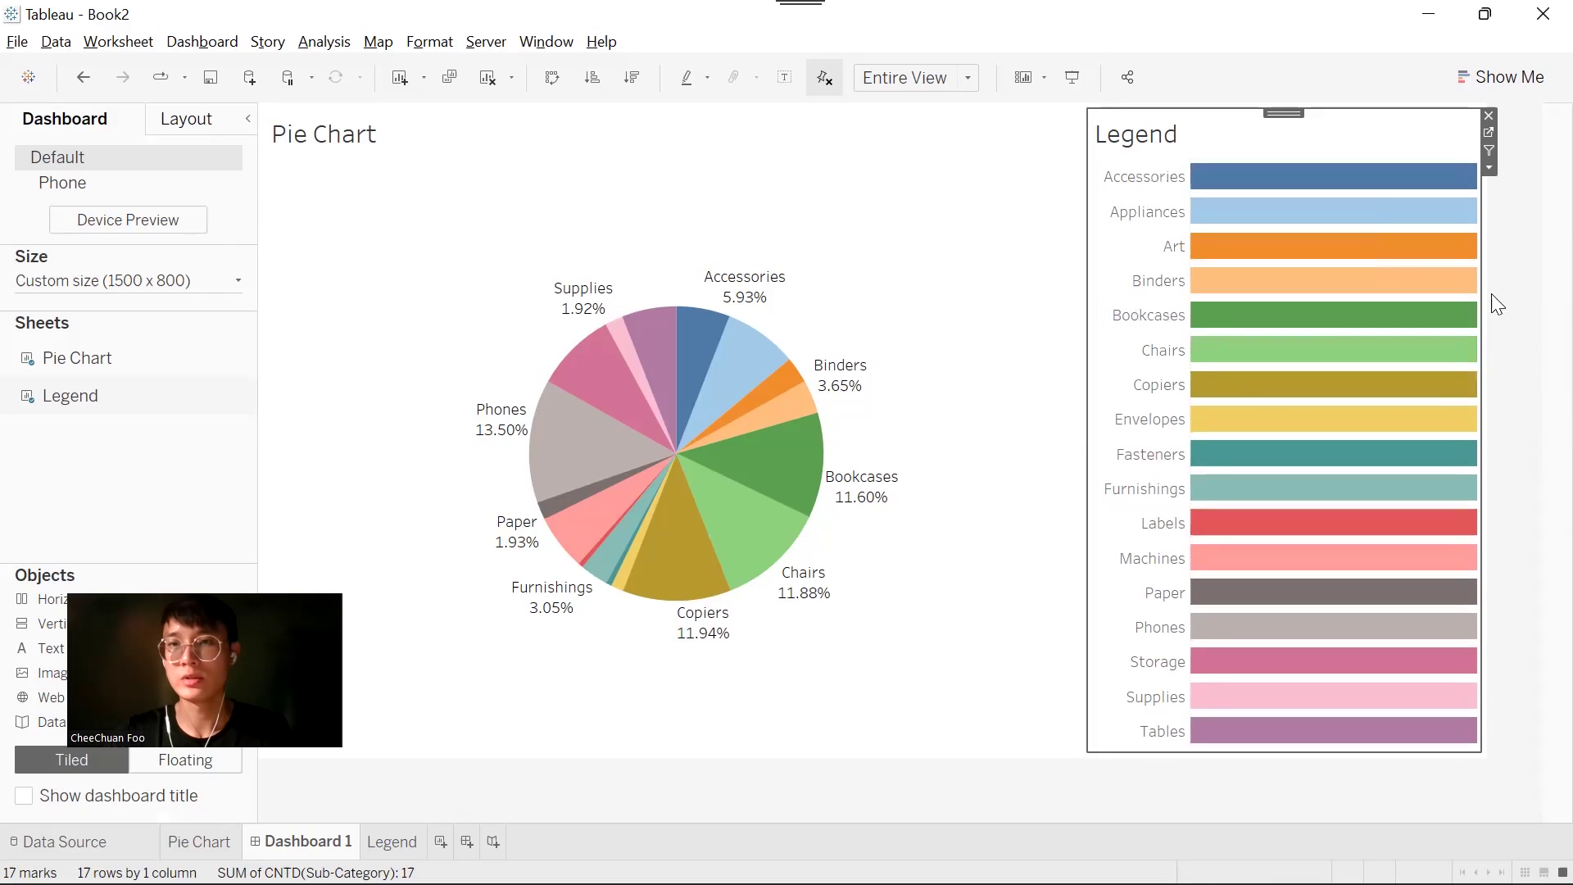
# Centre-align the Legend sheet title
pyautogui.rightClick(1159, 129)
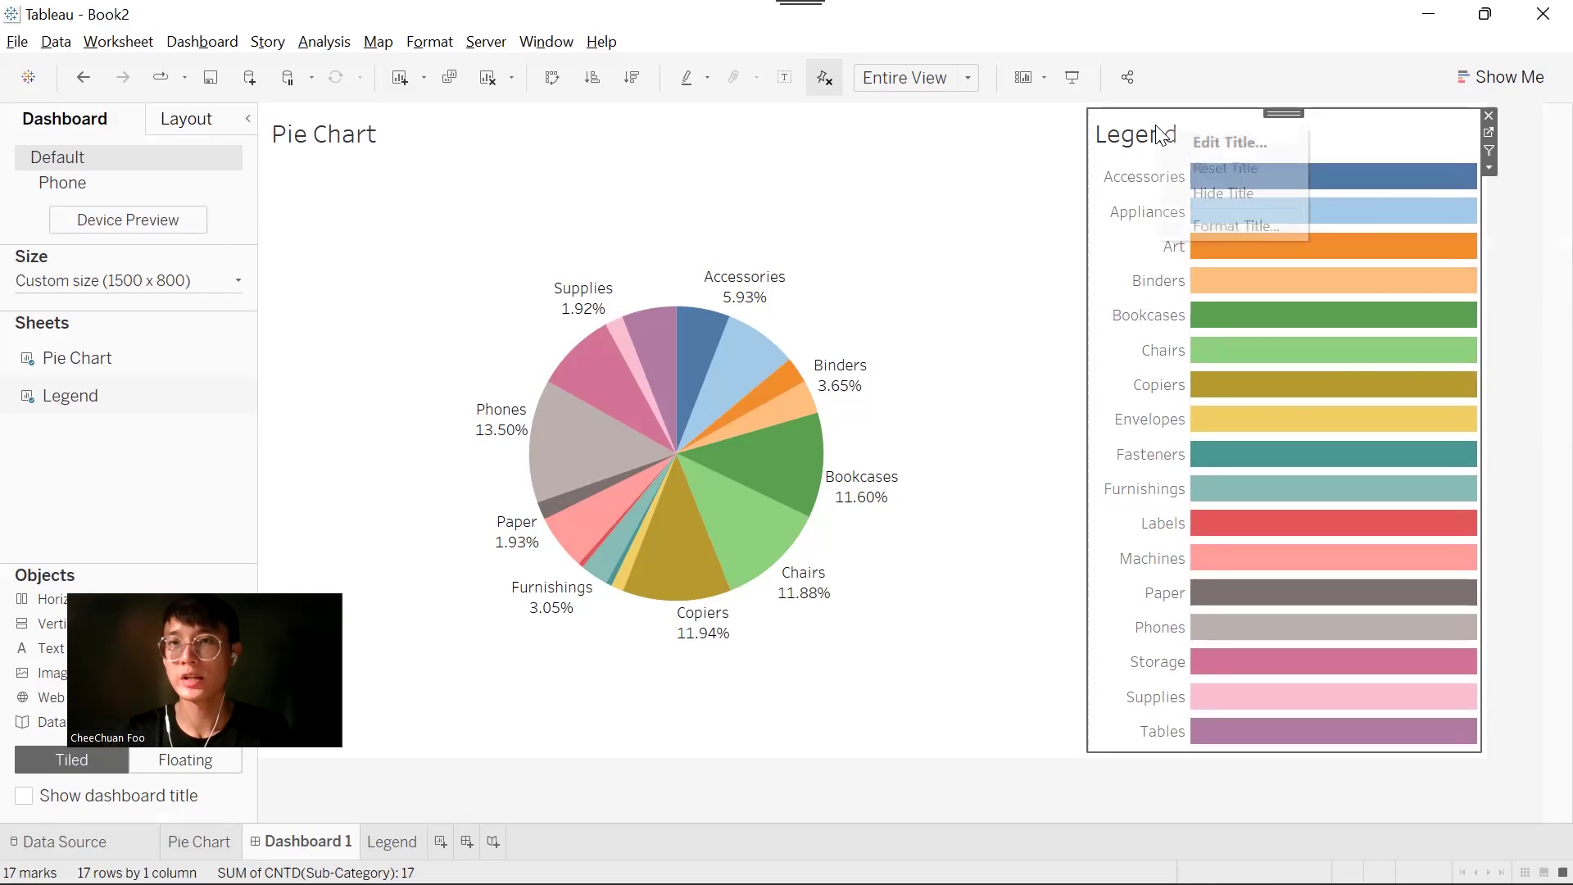
pyautogui.click(1177, 135)
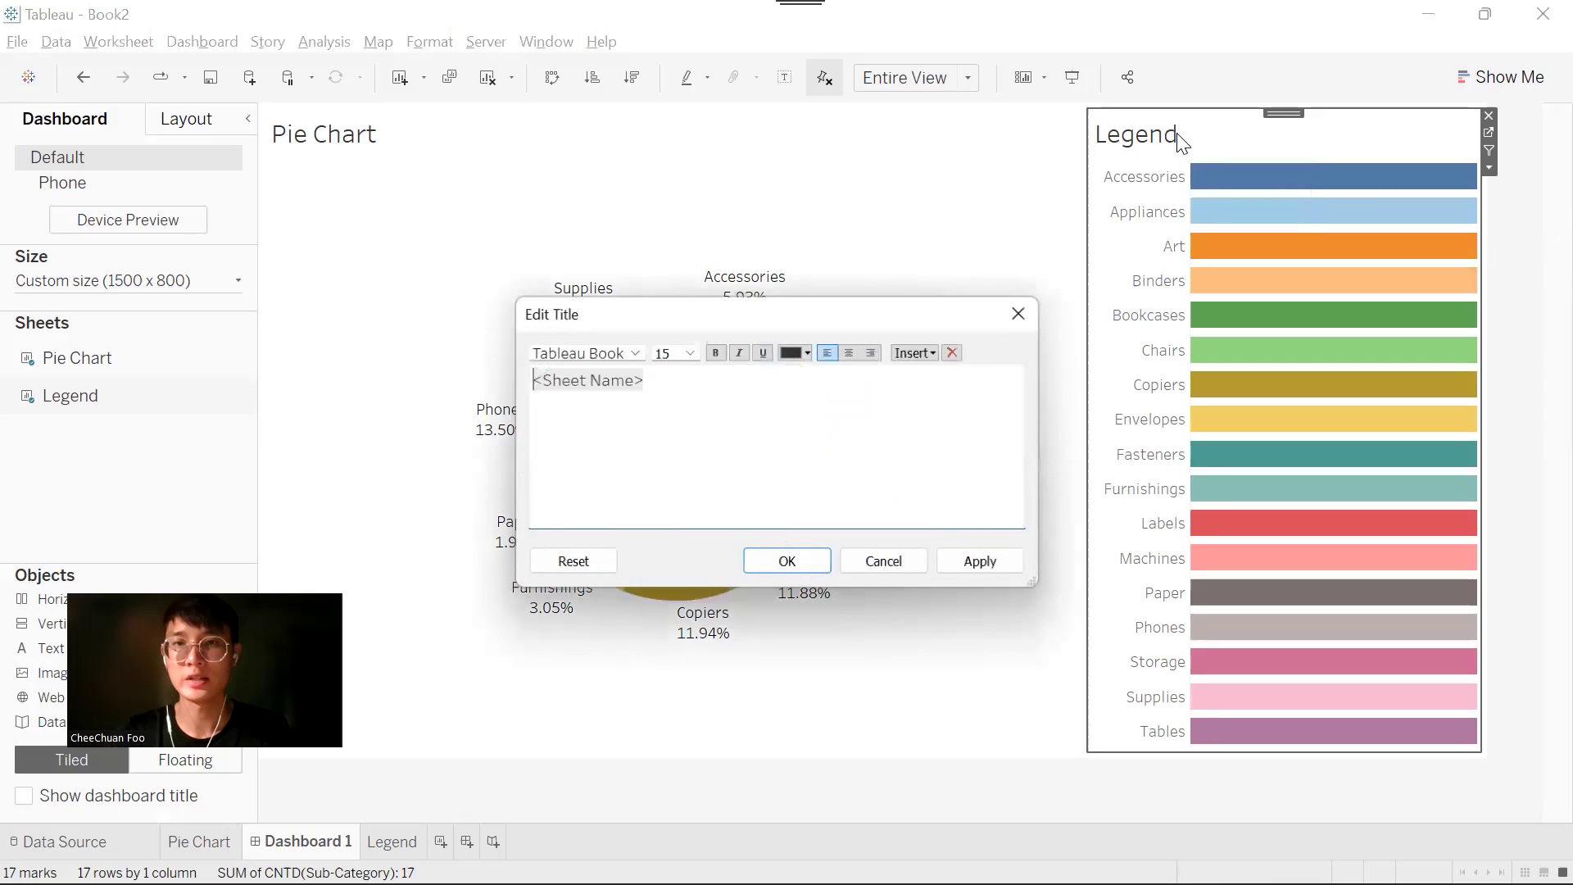
pyautogui.click(853, 352)
pyautogui.click(820, 566)
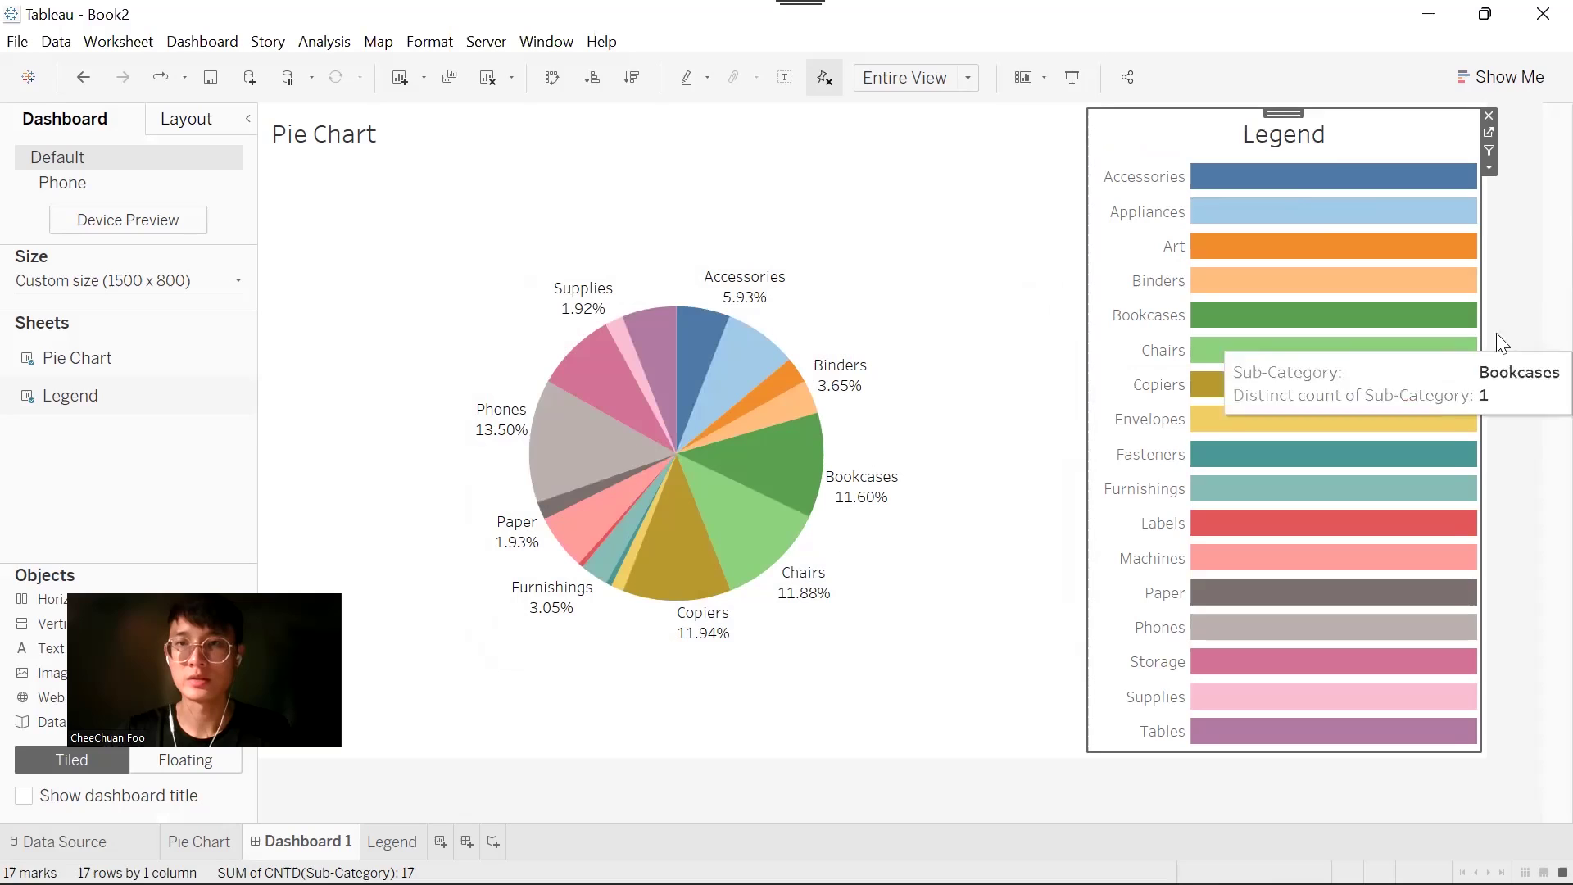
pyautogui.click(1535, 562)
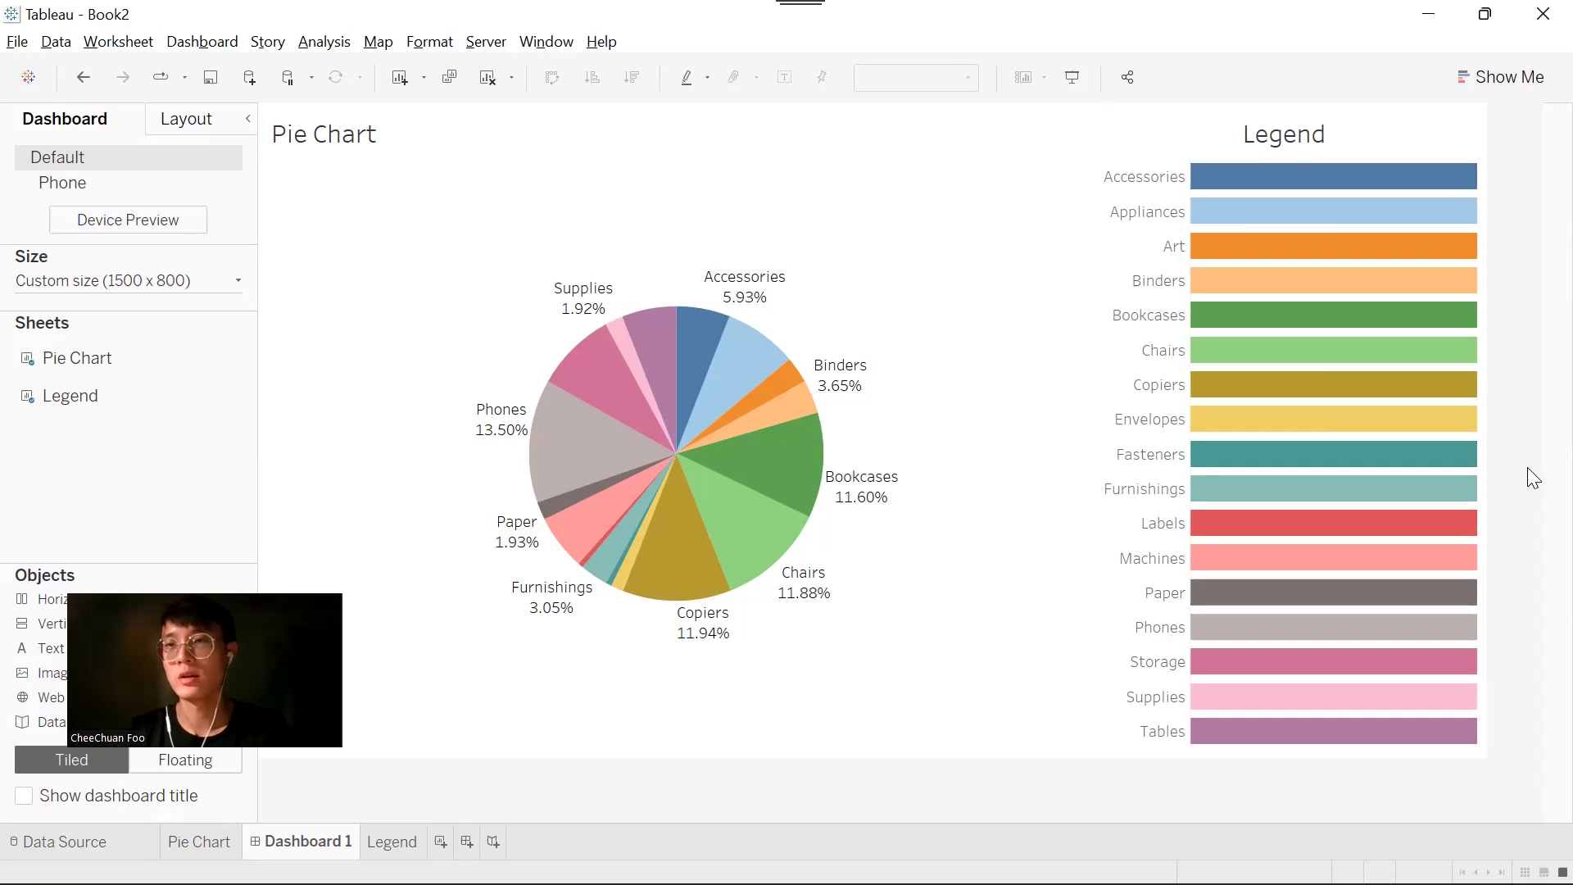
# Select the Appliances, Binders, then Appliances bars in the custom legend
pyautogui.click(1430, 215)
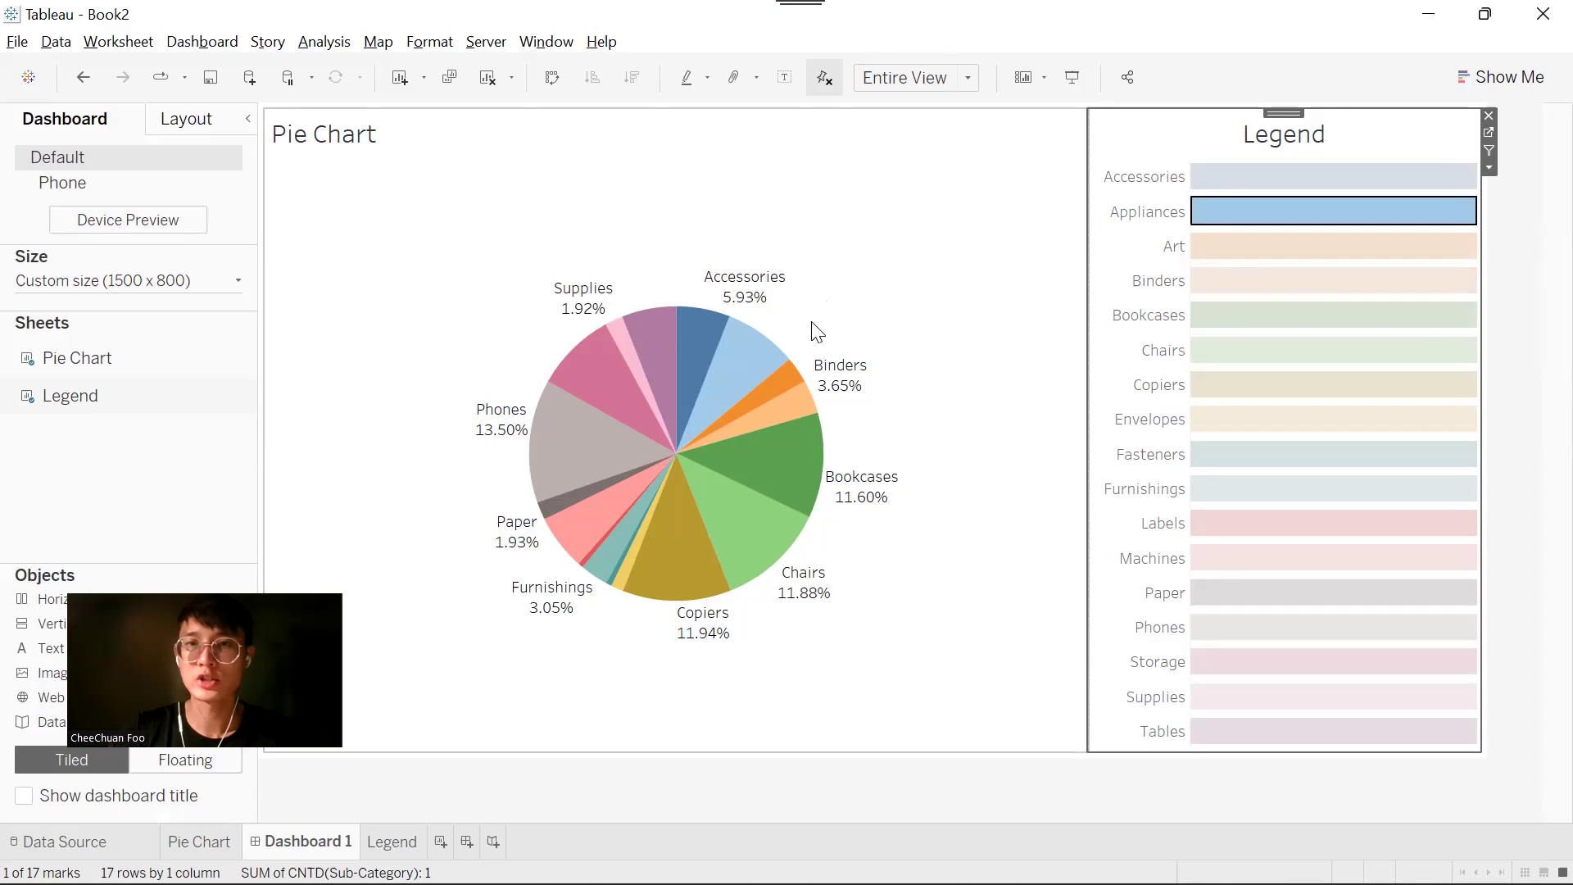
pyautogui.click(1294, 282)
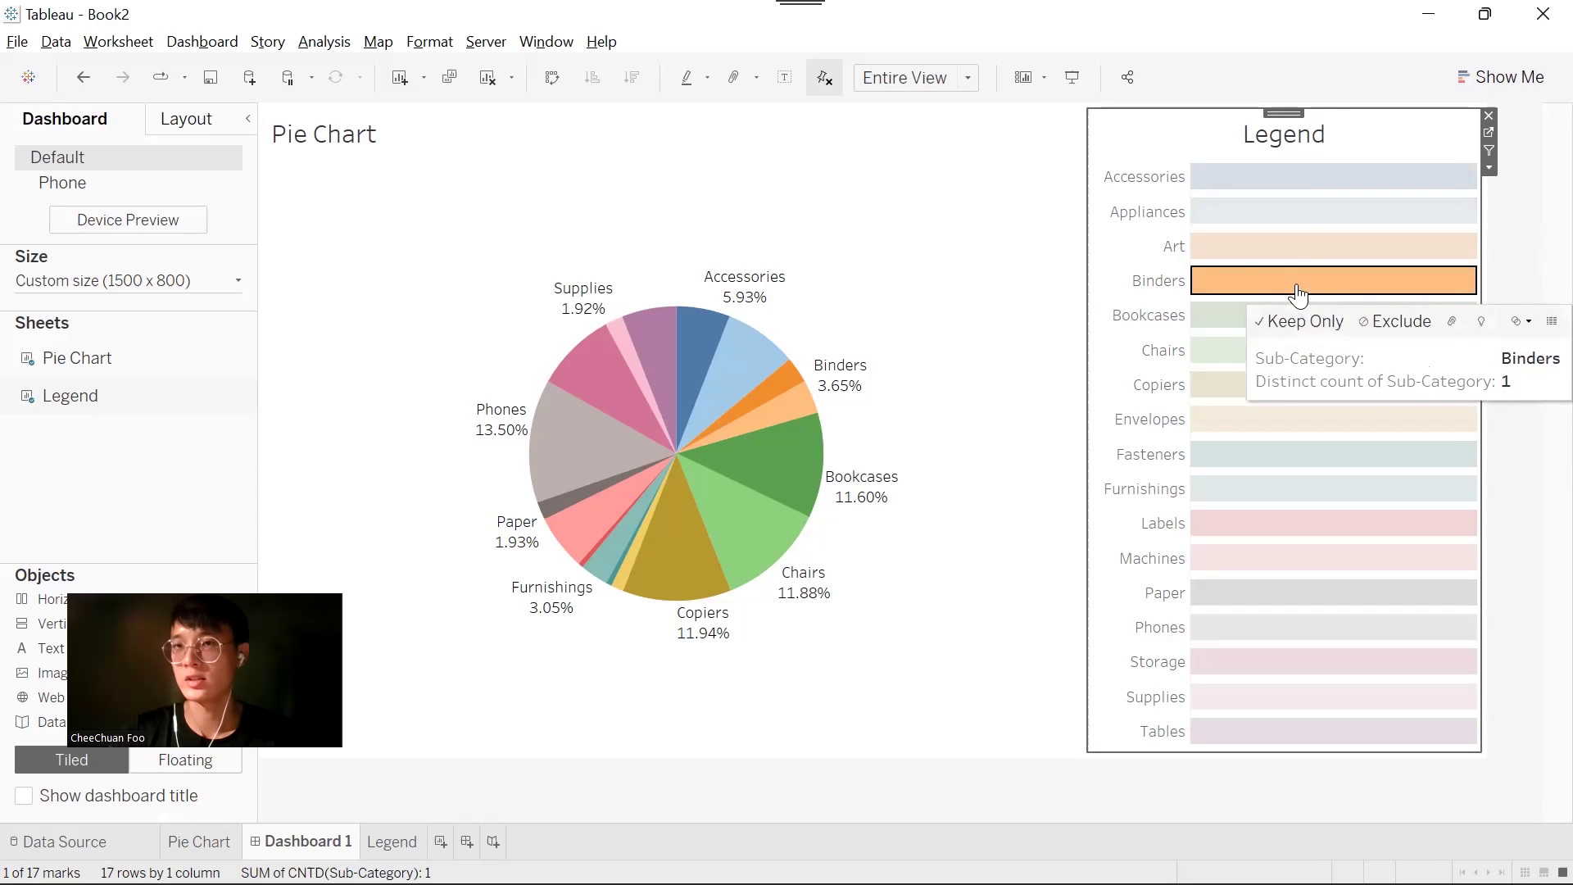
pyautogui.click(1293, 220)
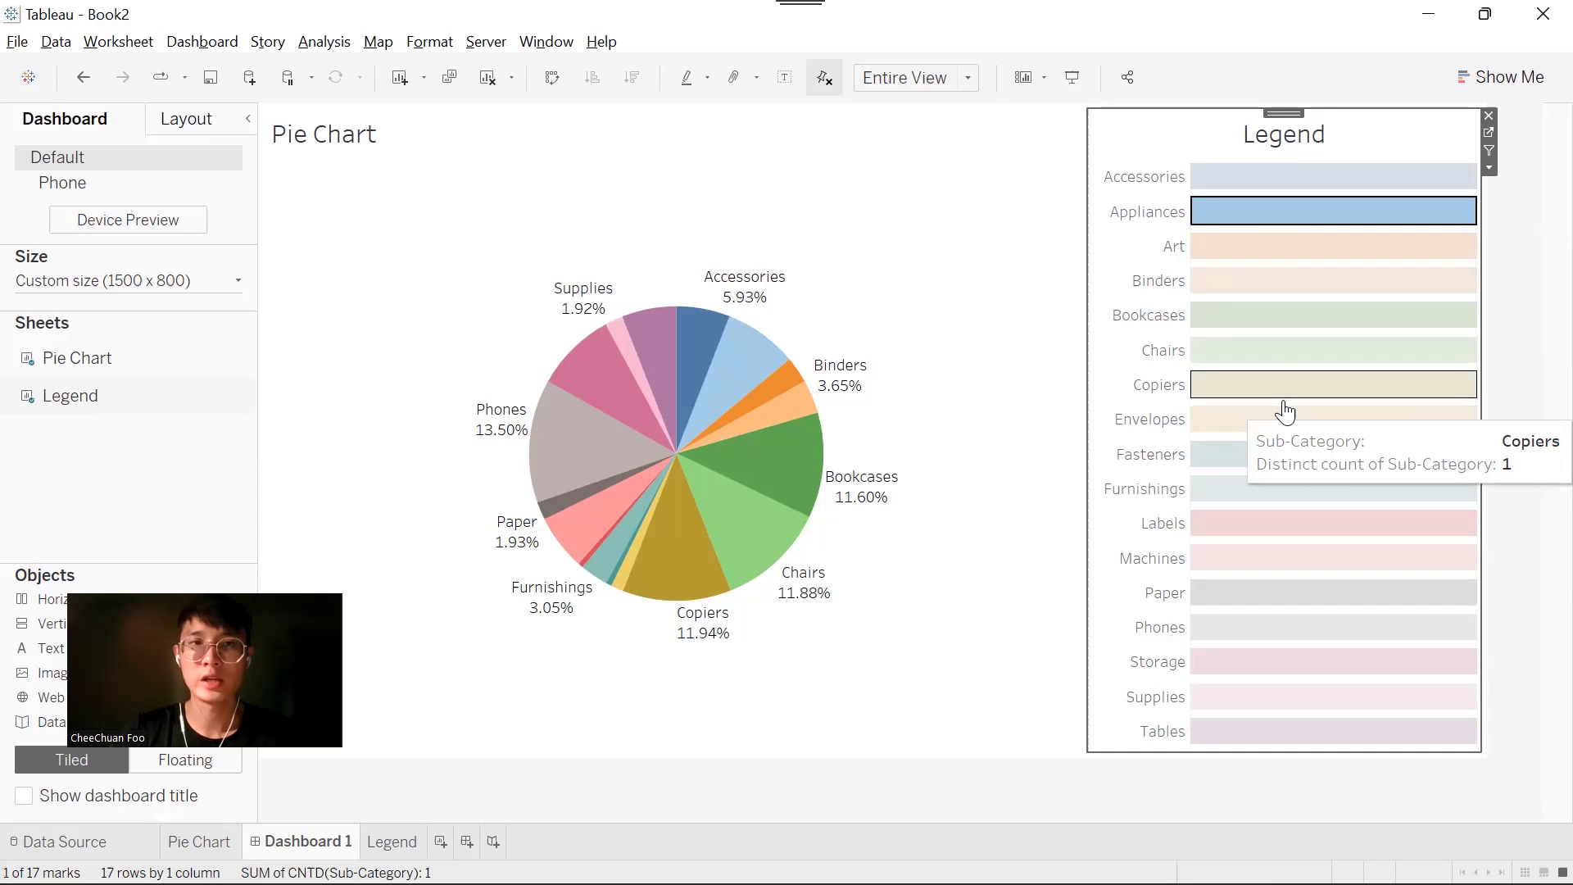
# Add a new dashboard highlight action named Legend
pyautogui.click(204, 42)
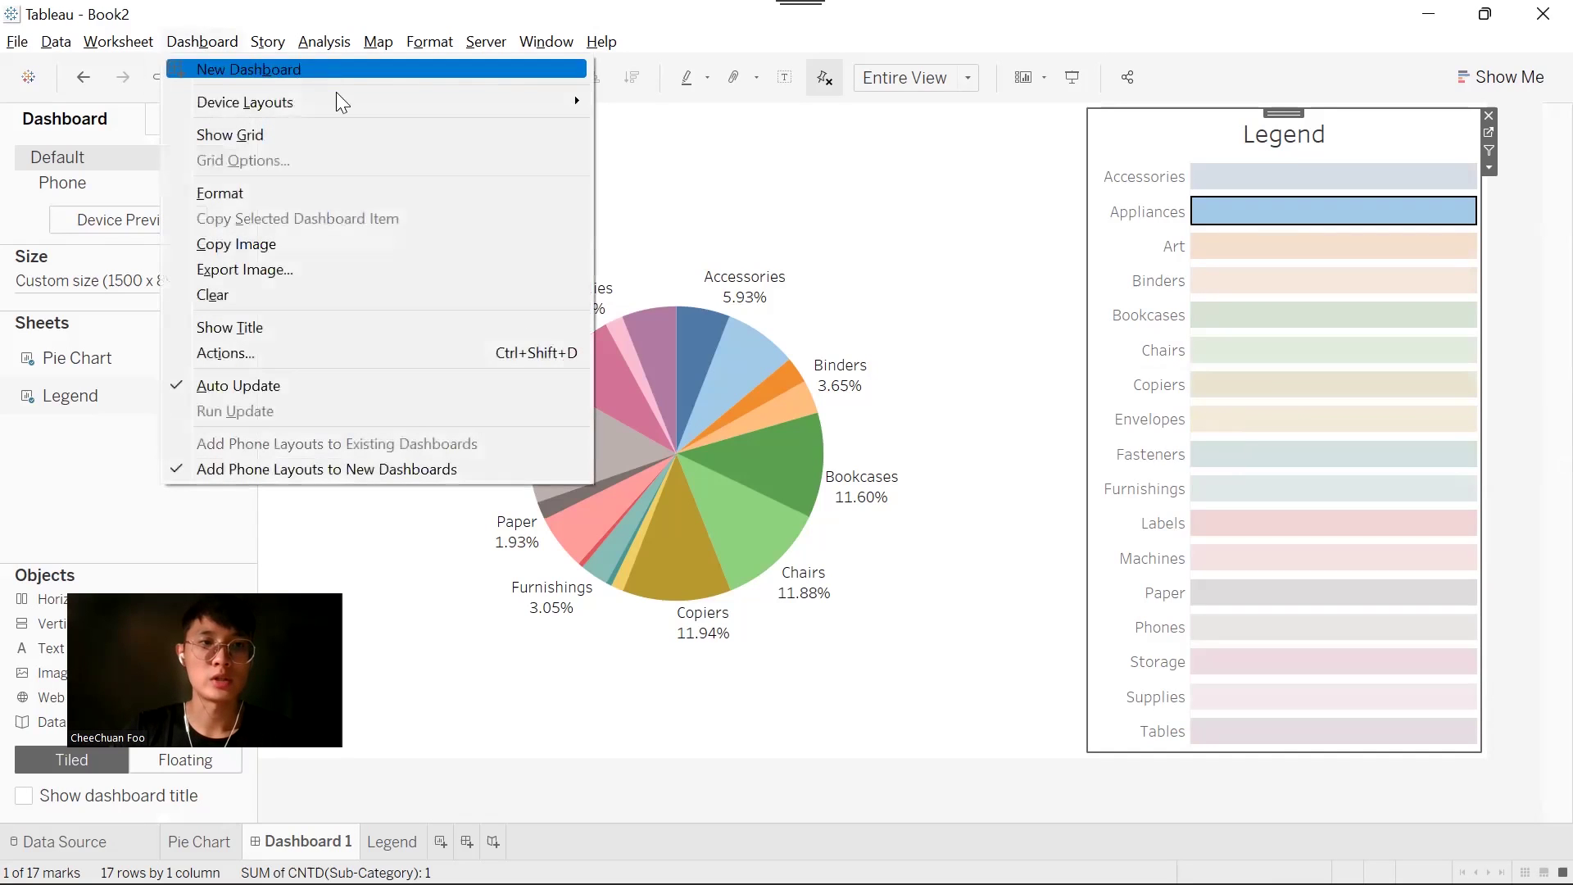
pyautogui.click(408, 346)
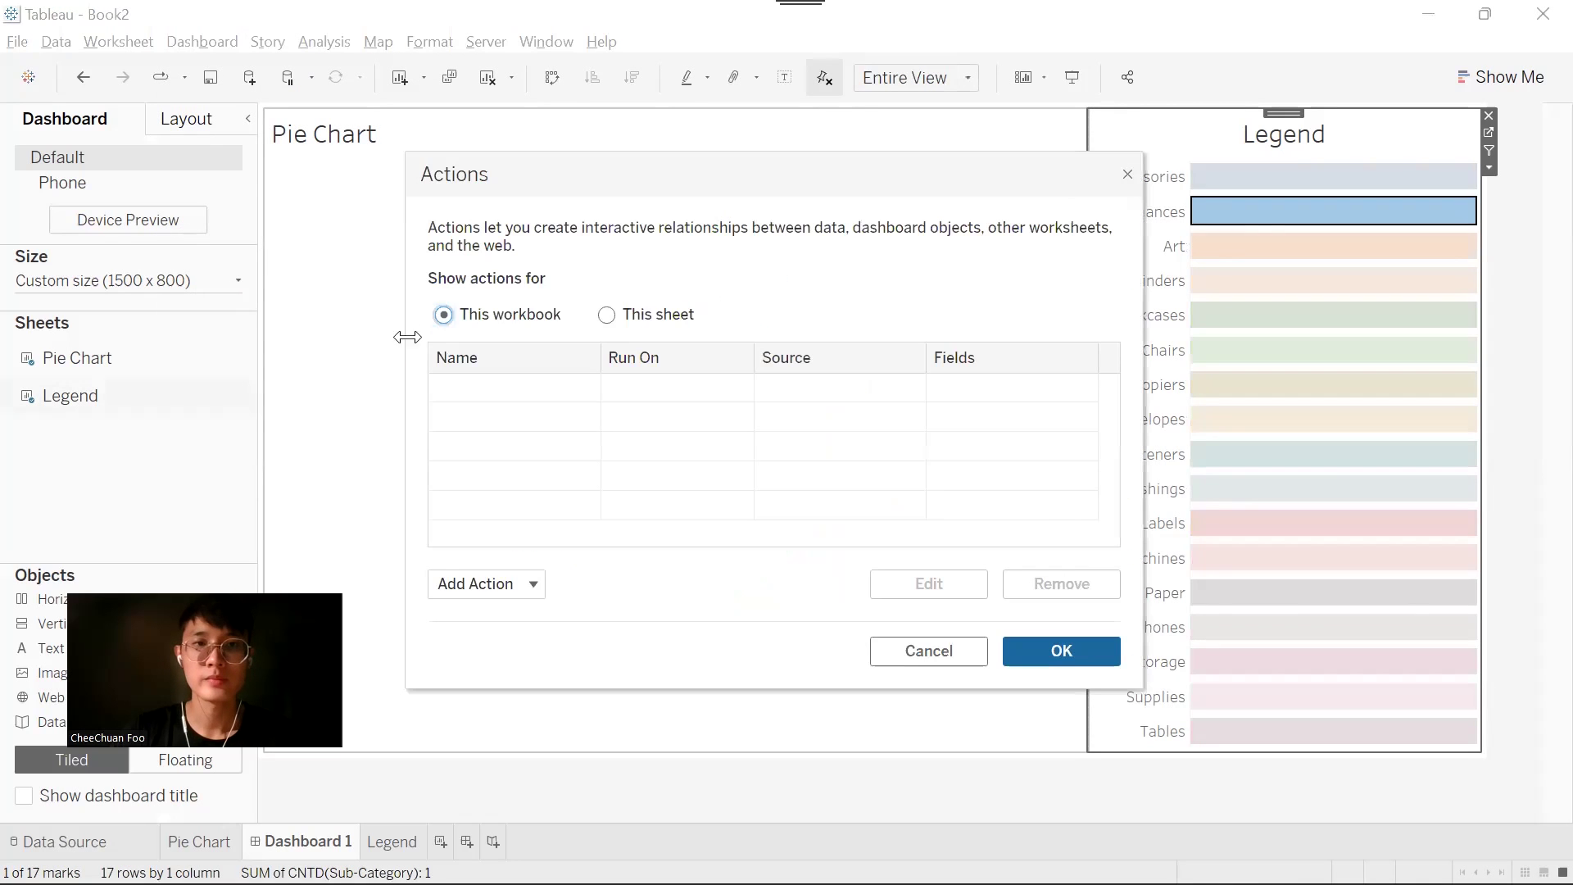
pyautogui.click(524, 583)
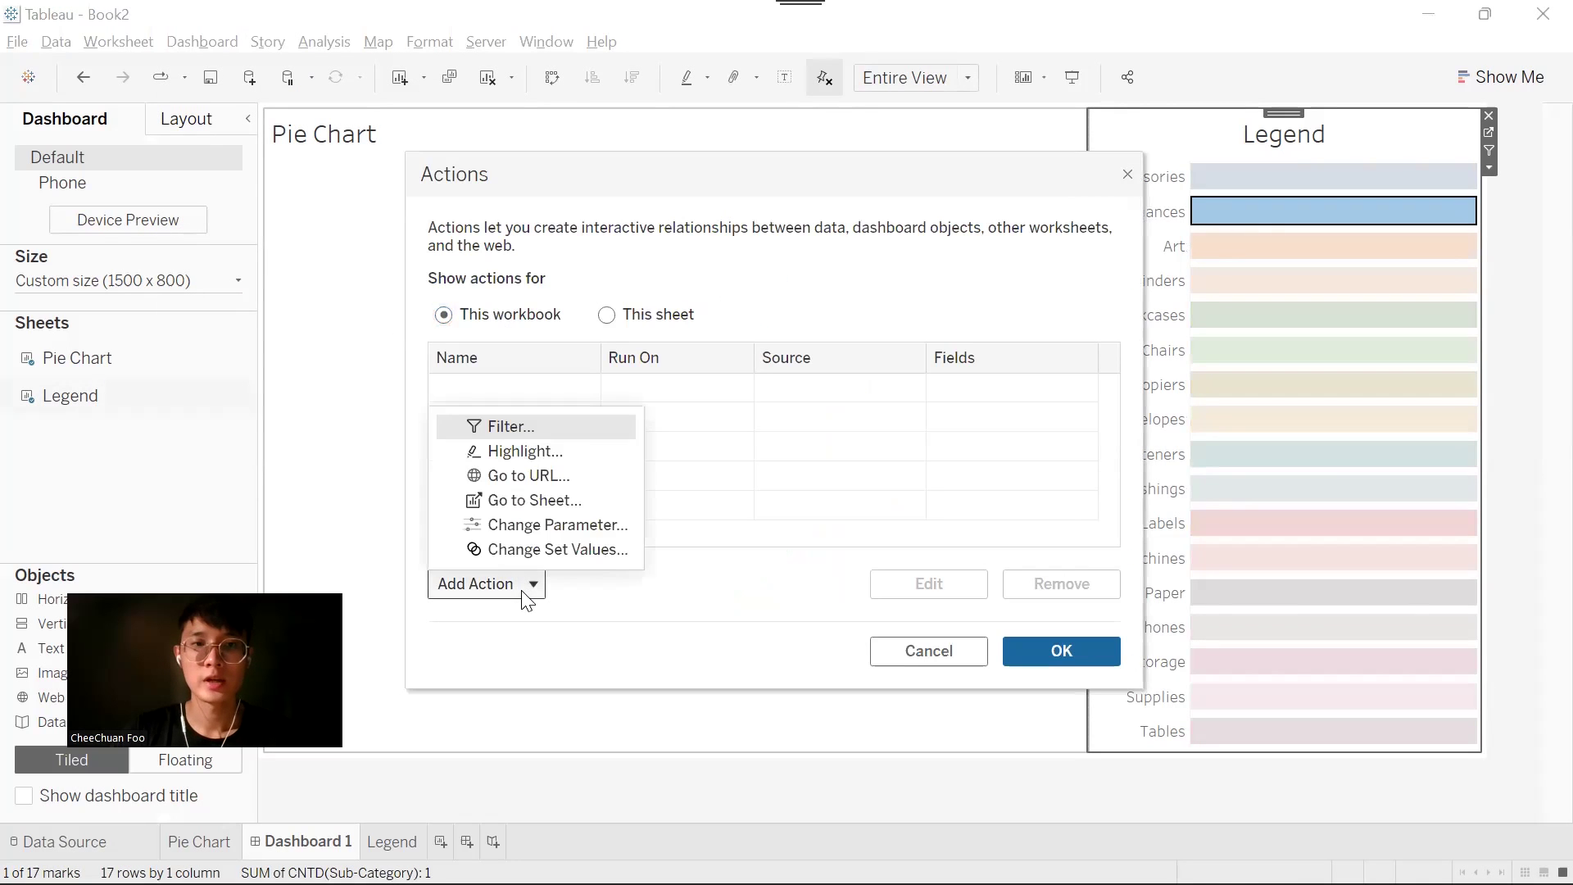
pyautogui.click(551, 453)
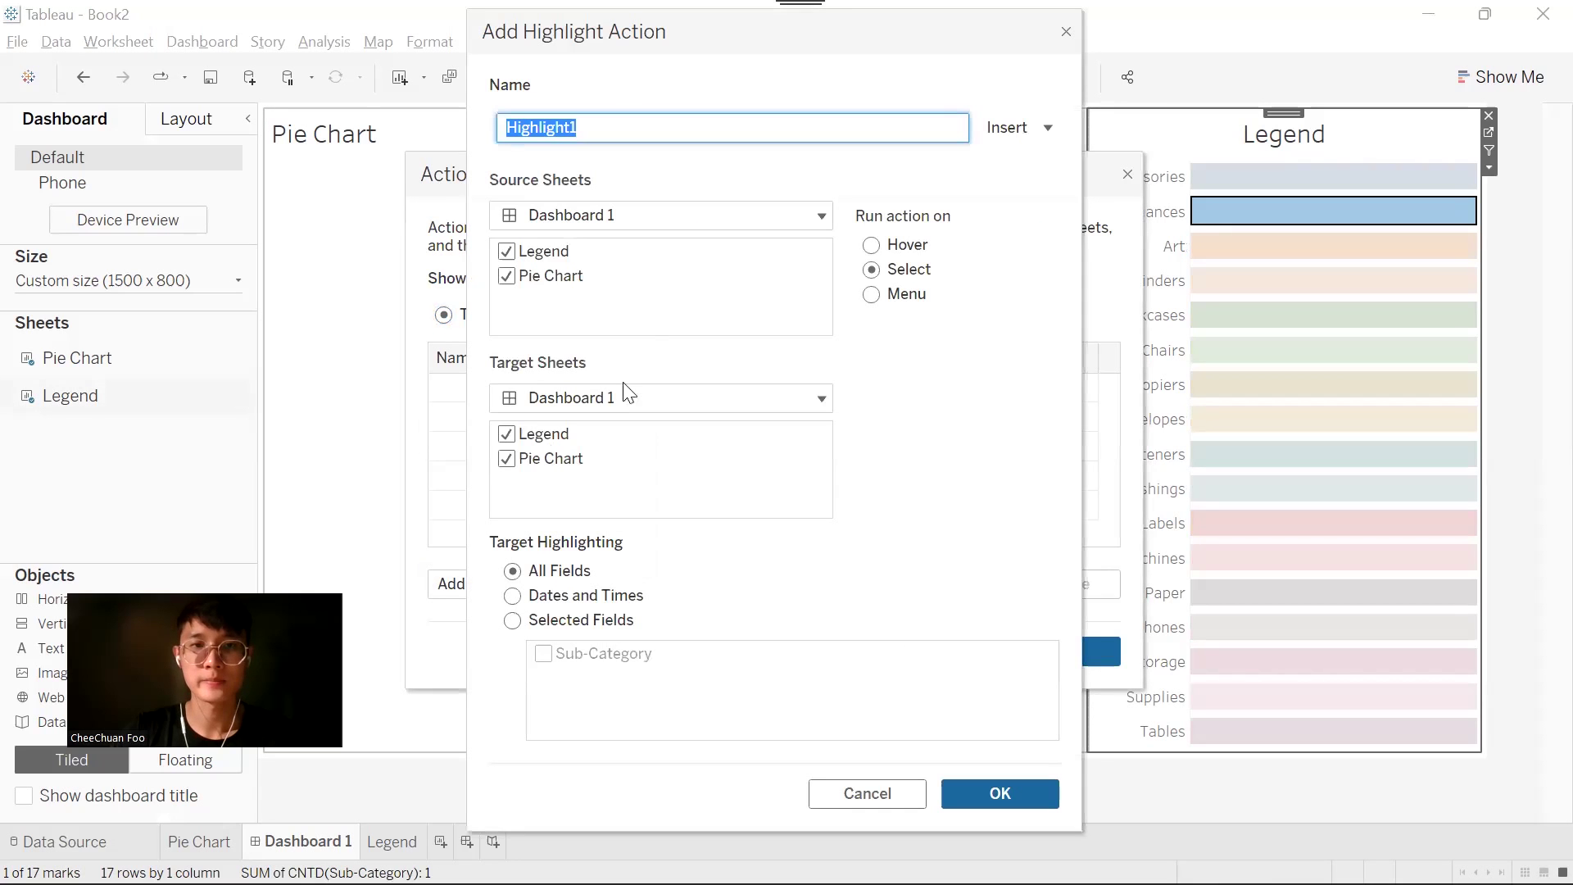
pyautogui.write('Legend')
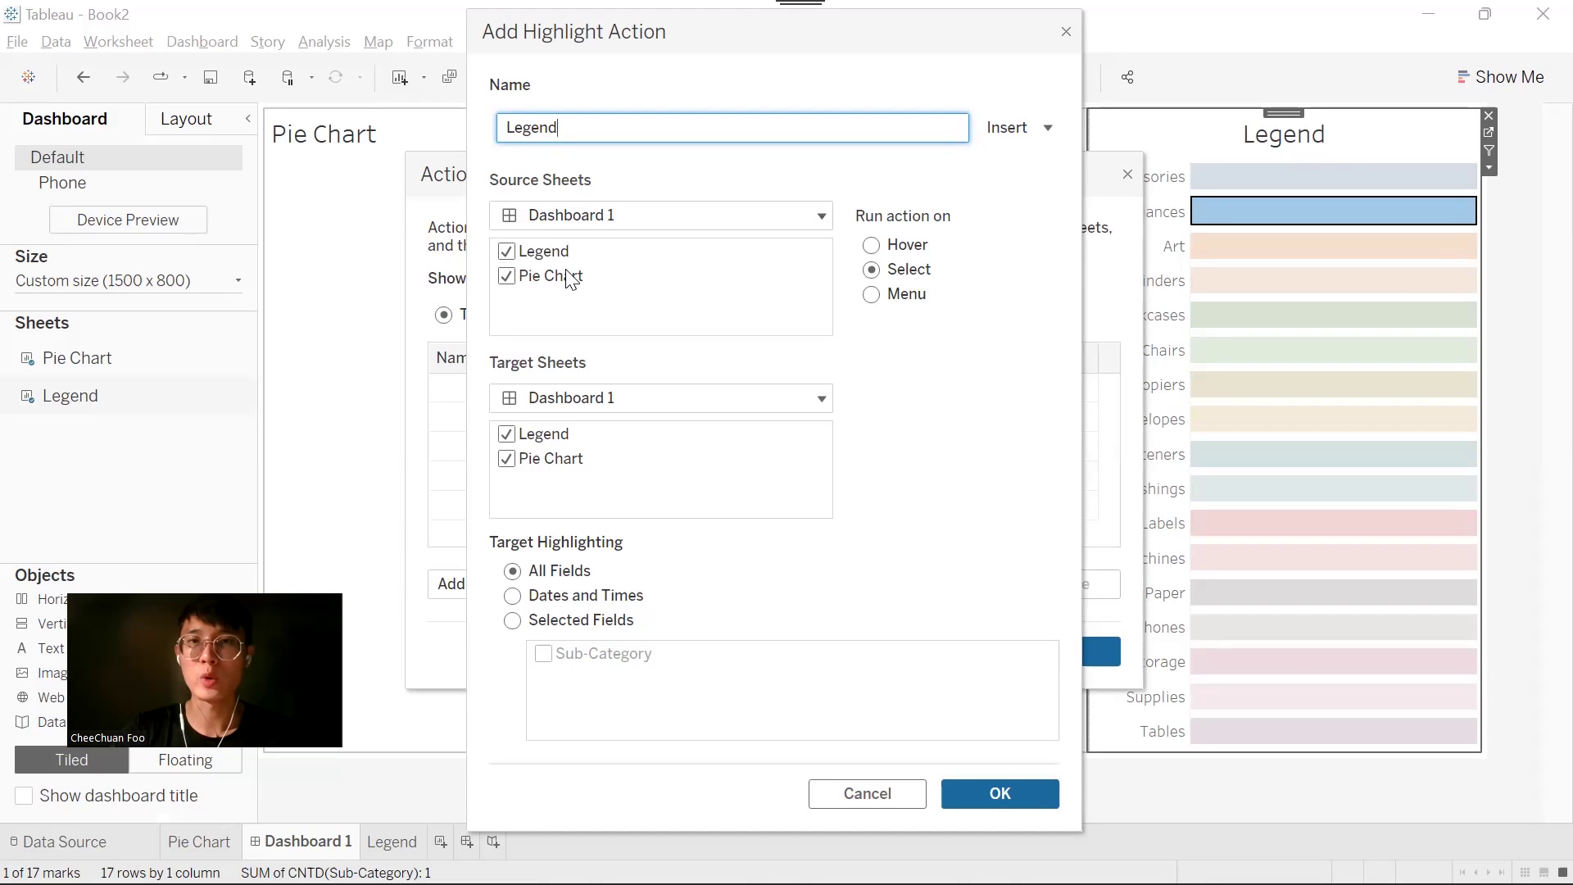
# Set source to Legend only, target to Pie Chart only, matching on Sub-Category, and save
pyautogui.click(505, 279)
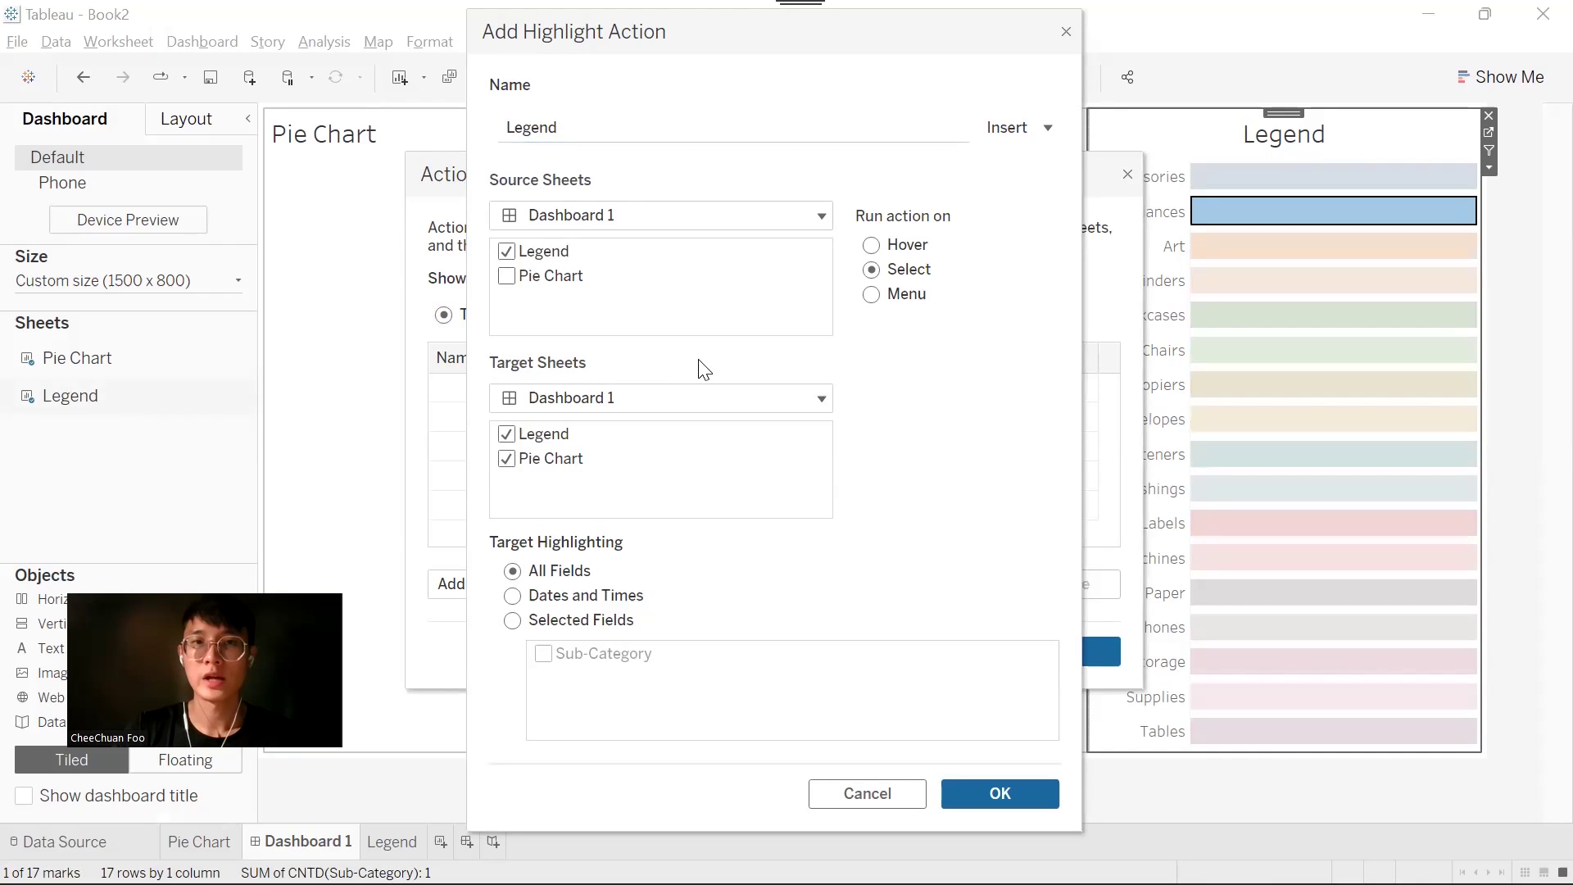
pyautogui.click(509, 435)
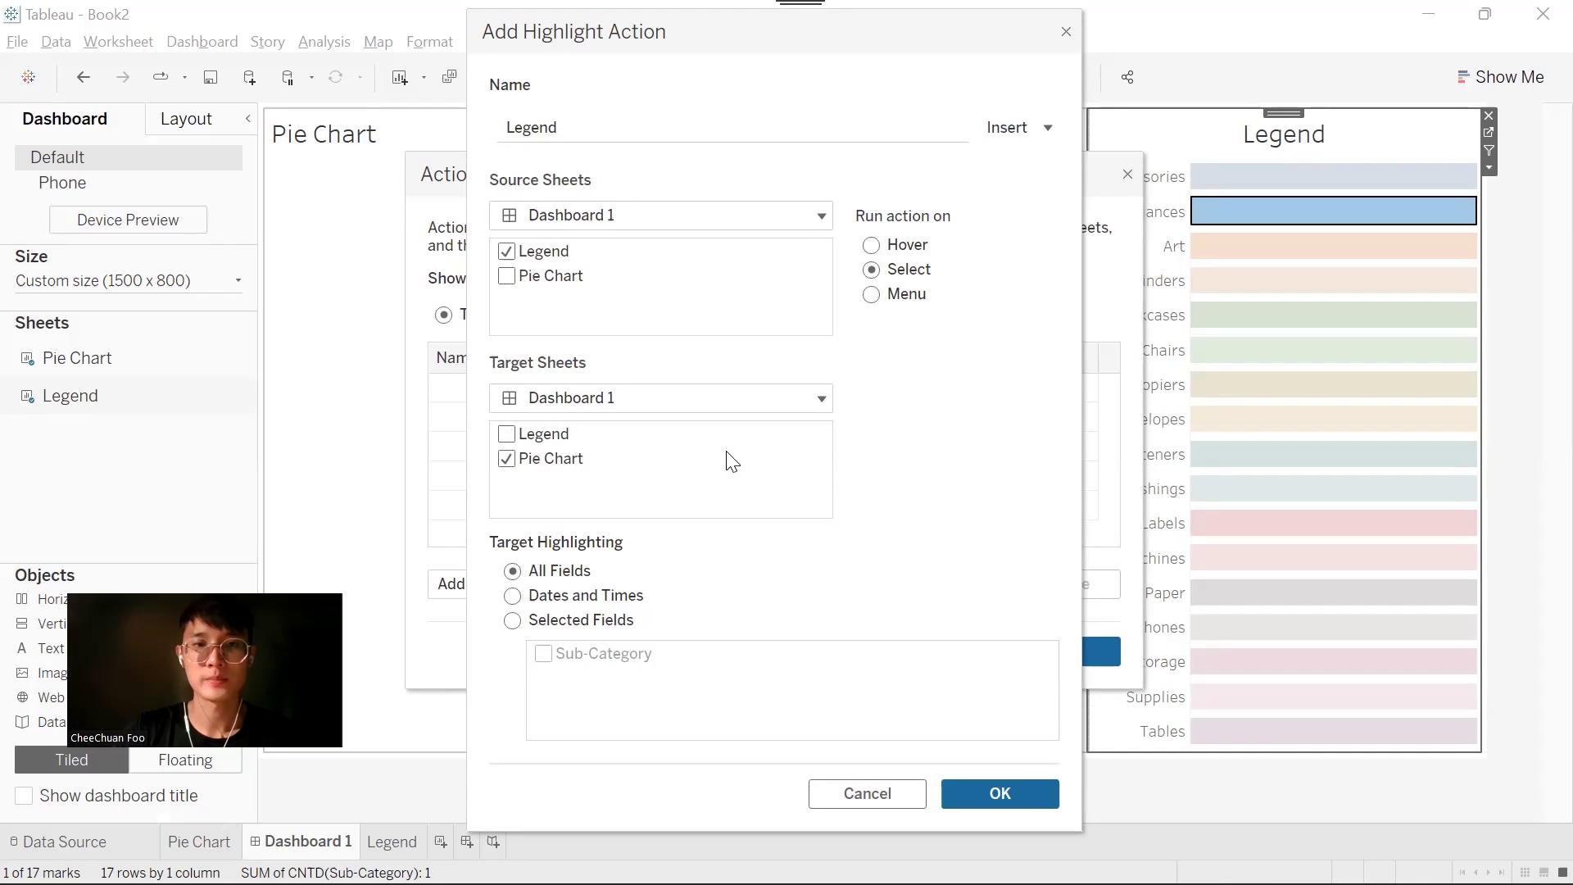
pyautogui.click(513, 620)
pyautogui.click(543, 654)
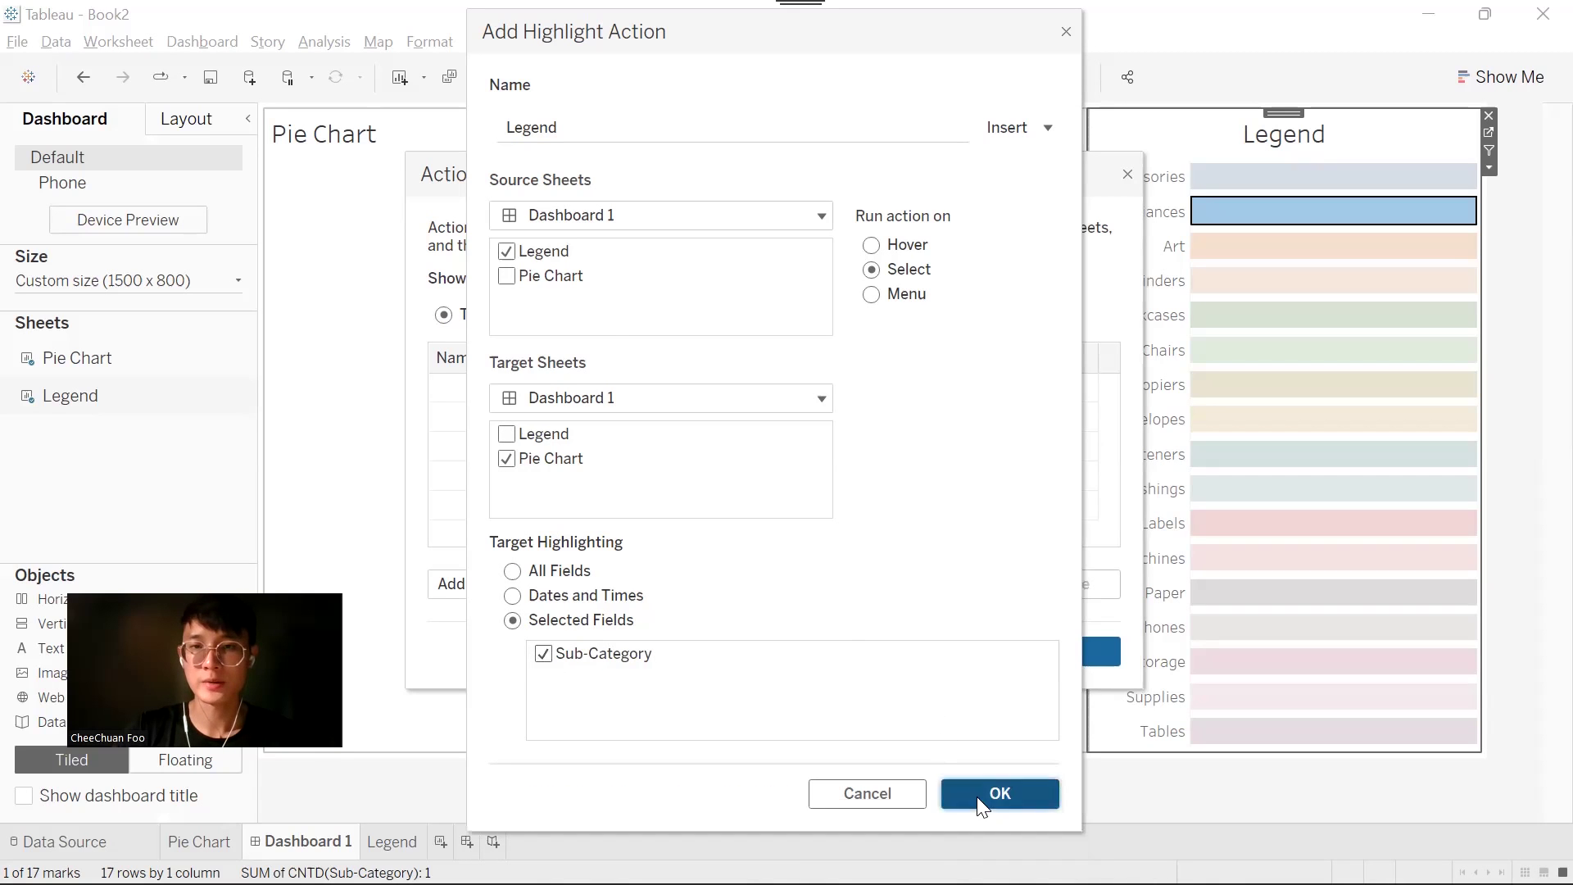
pyautogui.click(976, 796)
pyautogui.click(1060, 654)
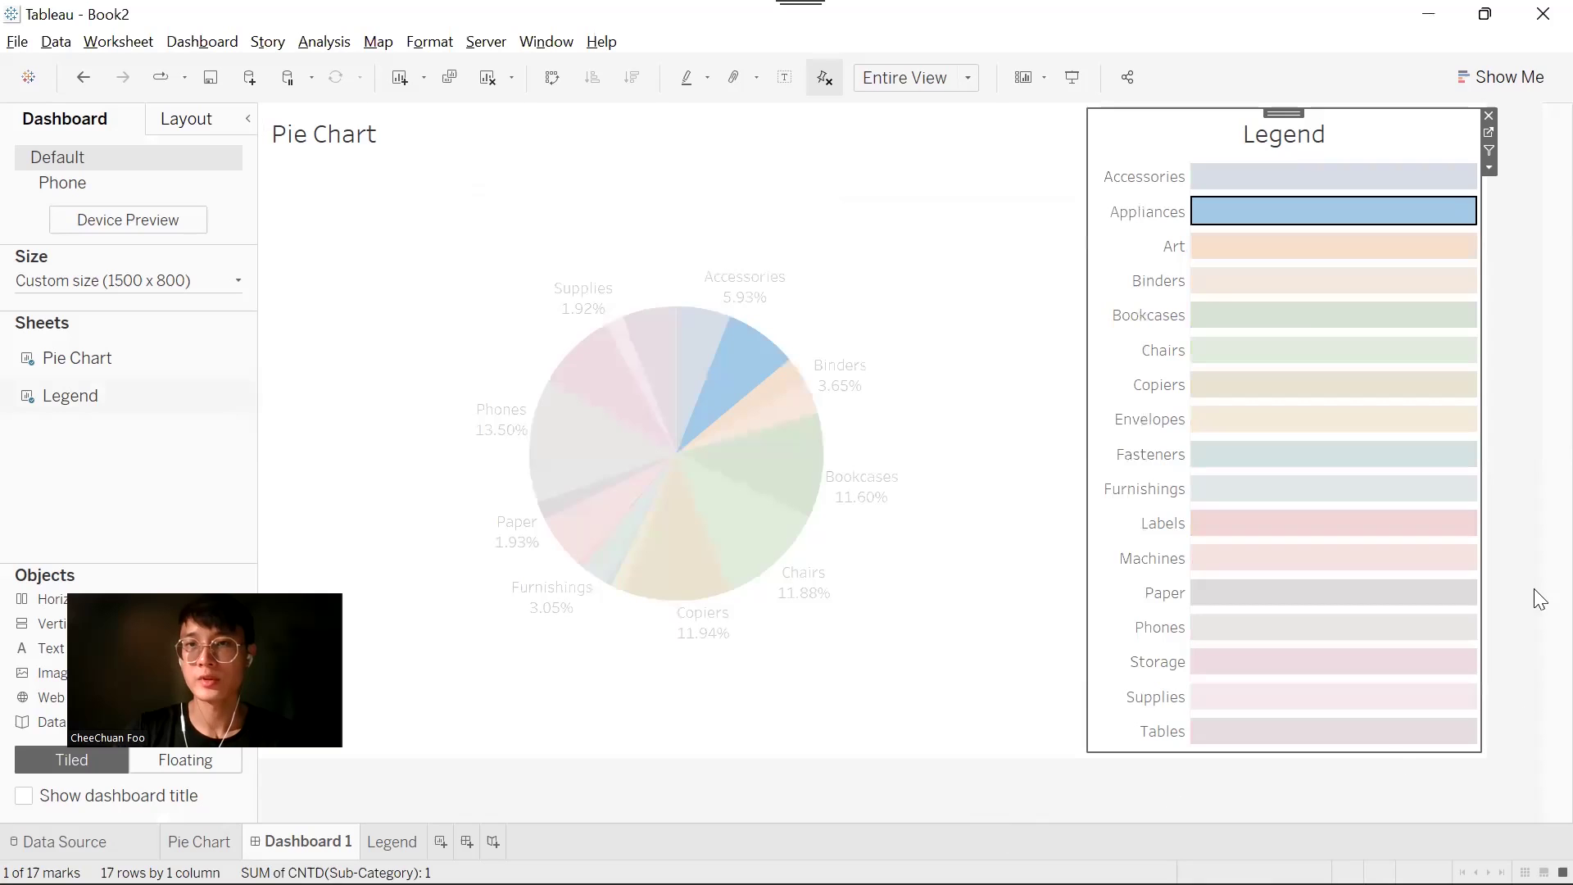
# Select the Binders, Fasteners, Envelopes, Chairs, Bookcases, Art, then Fasteners legend bars to highlight each slice
pyautogui.click(1370, 281)
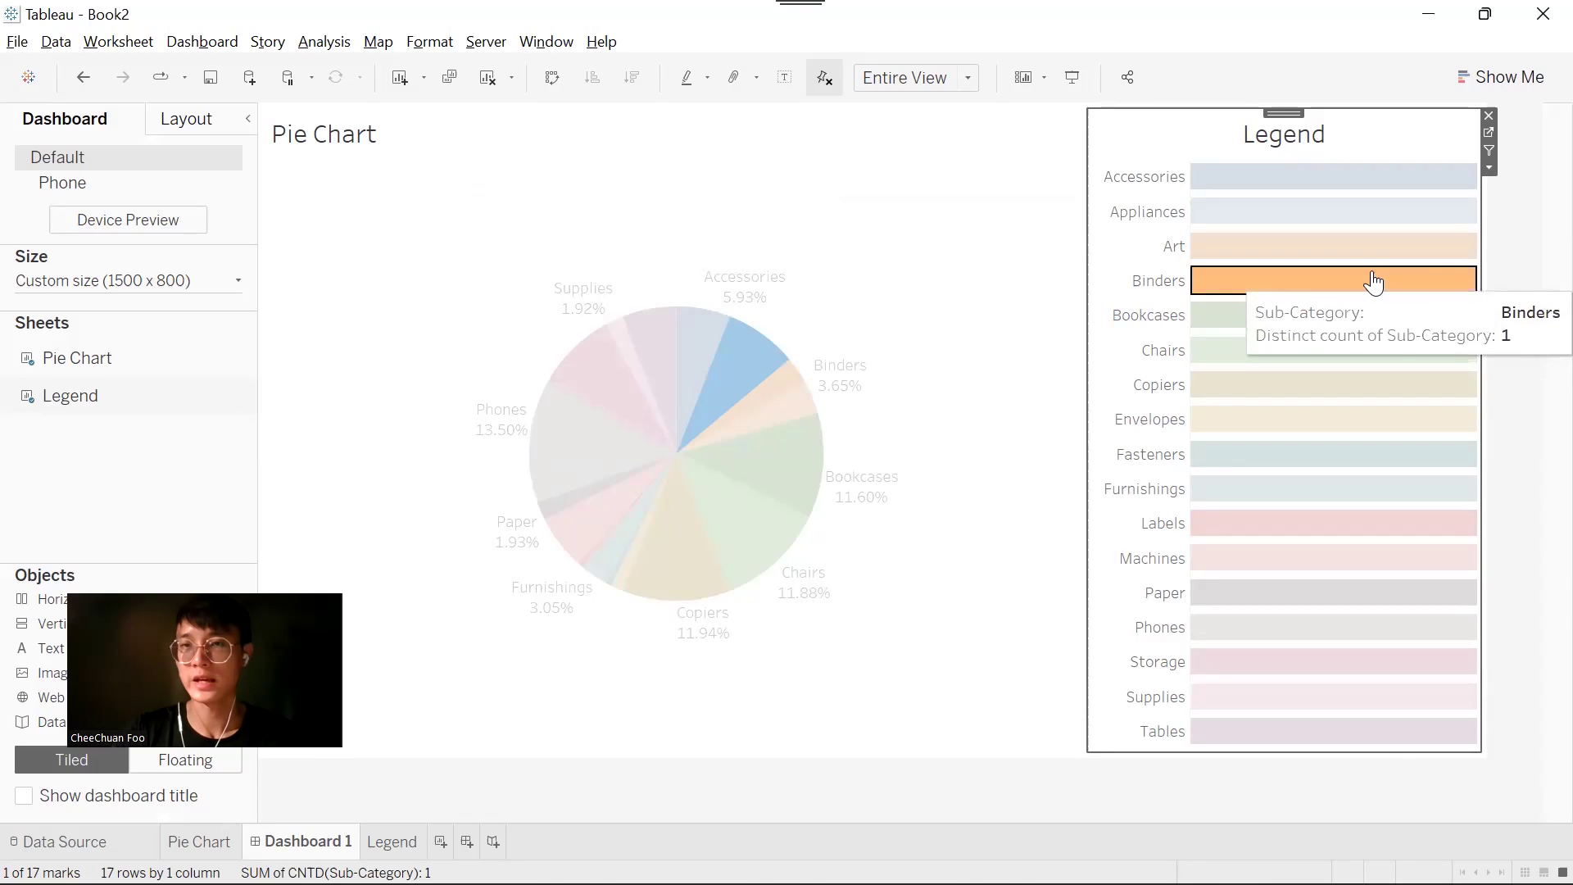
pyautogui.click(1415, 472)
pyautogui.click(1410, 421)
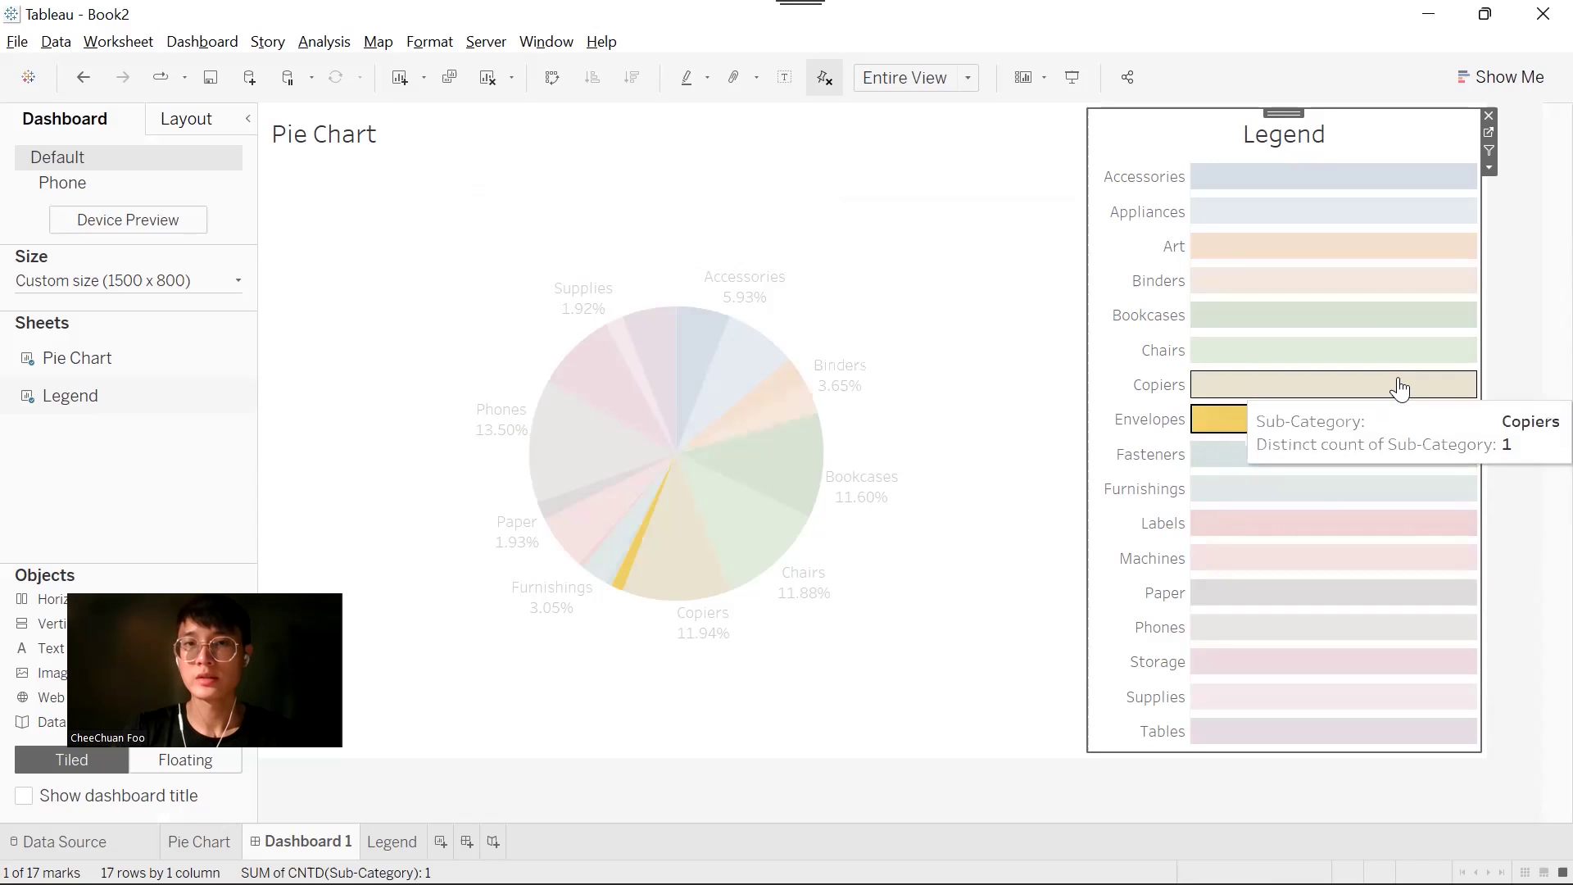
pyautogui.click(1394, 354)
pyautogui.click(1385, 316)
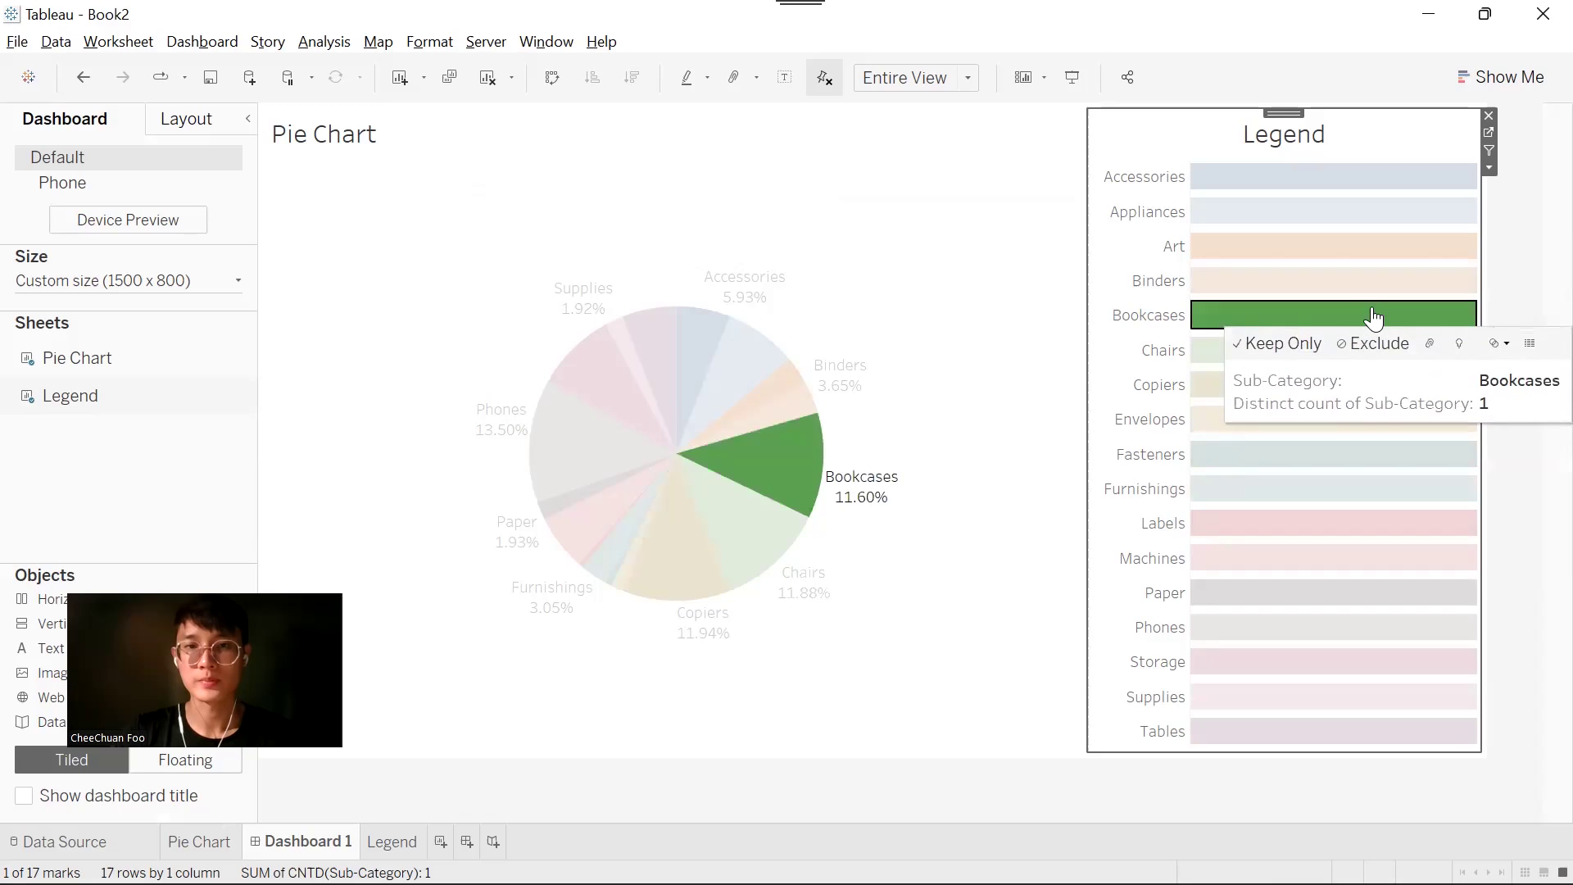
pyautogui.click(1366, 246)
pyautogui.click(1360, 454)
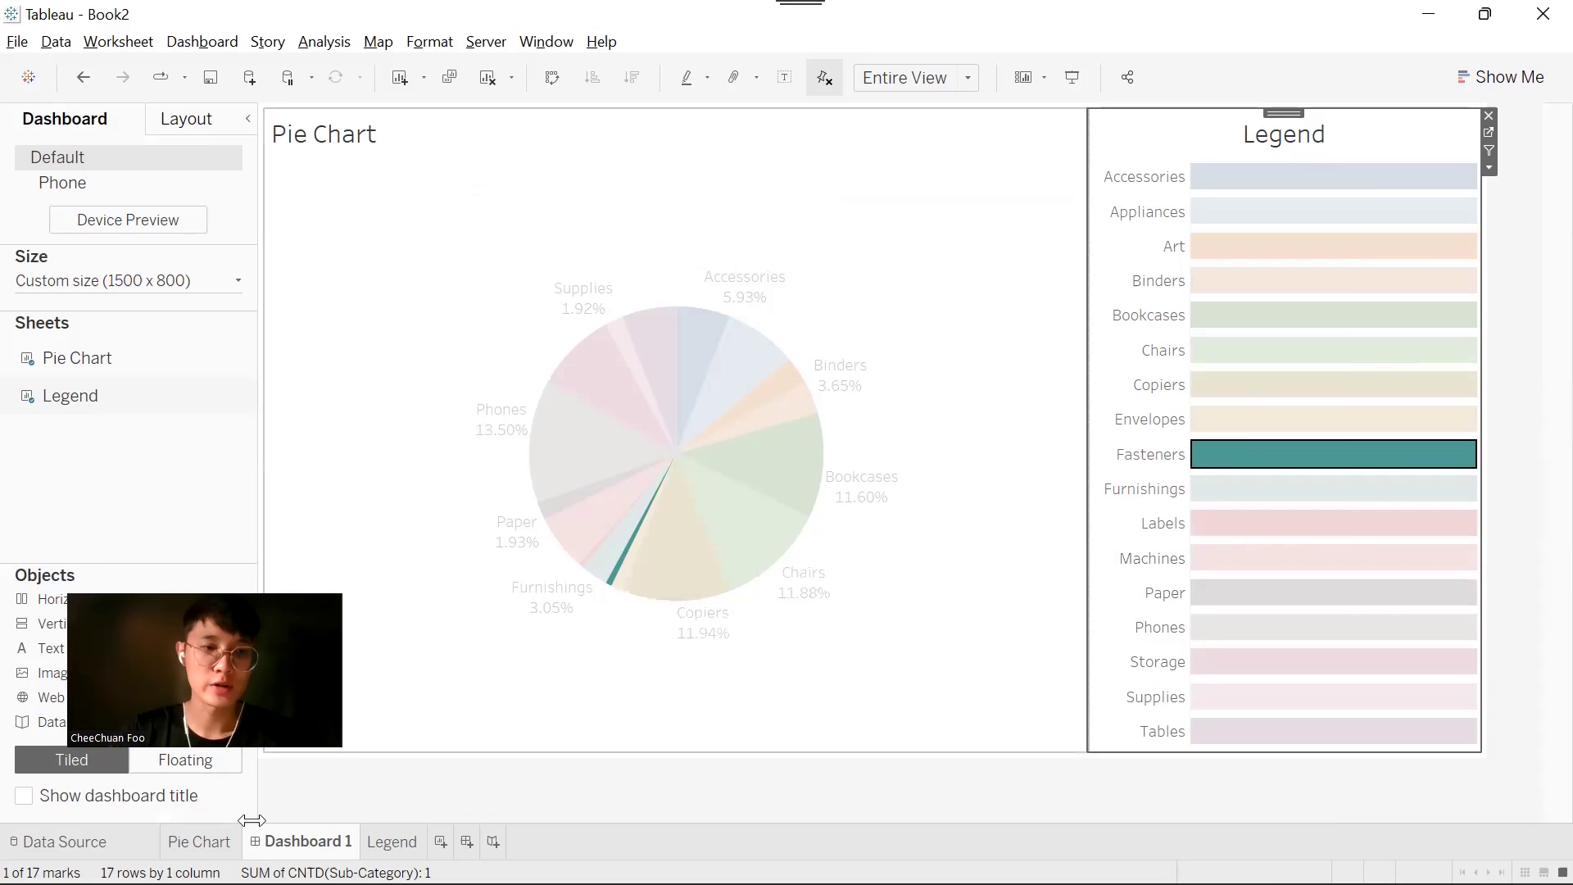
# On the Pie Chart sheet, set Marks to Label to Highlighted and check Bookcases shows 11.60%
pyautogui.click(233, 840)
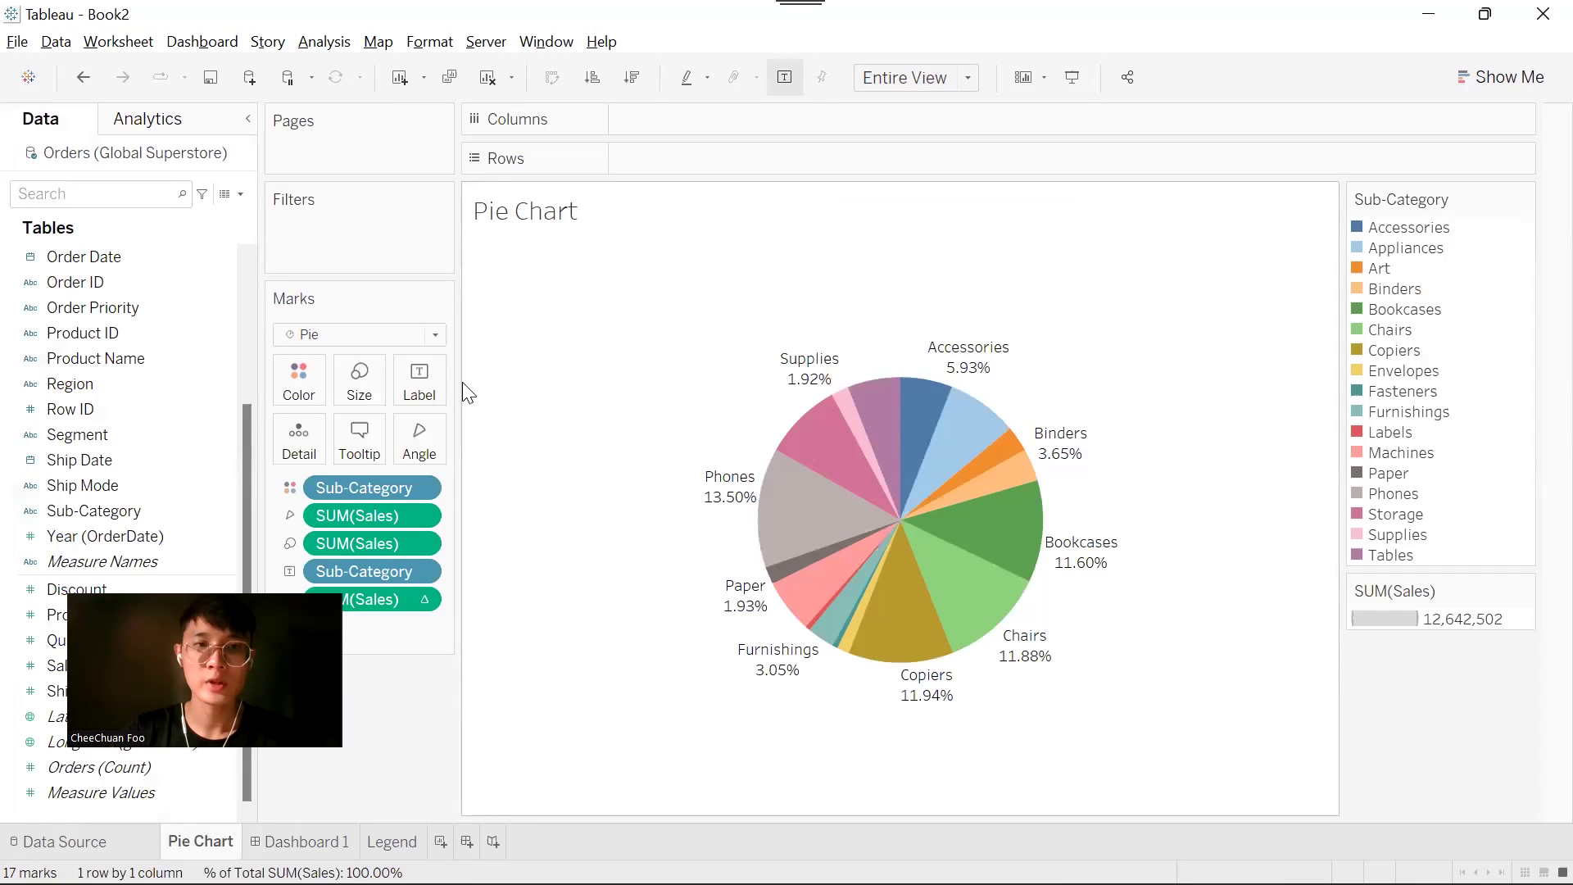
pyautogui.click(419, 385)
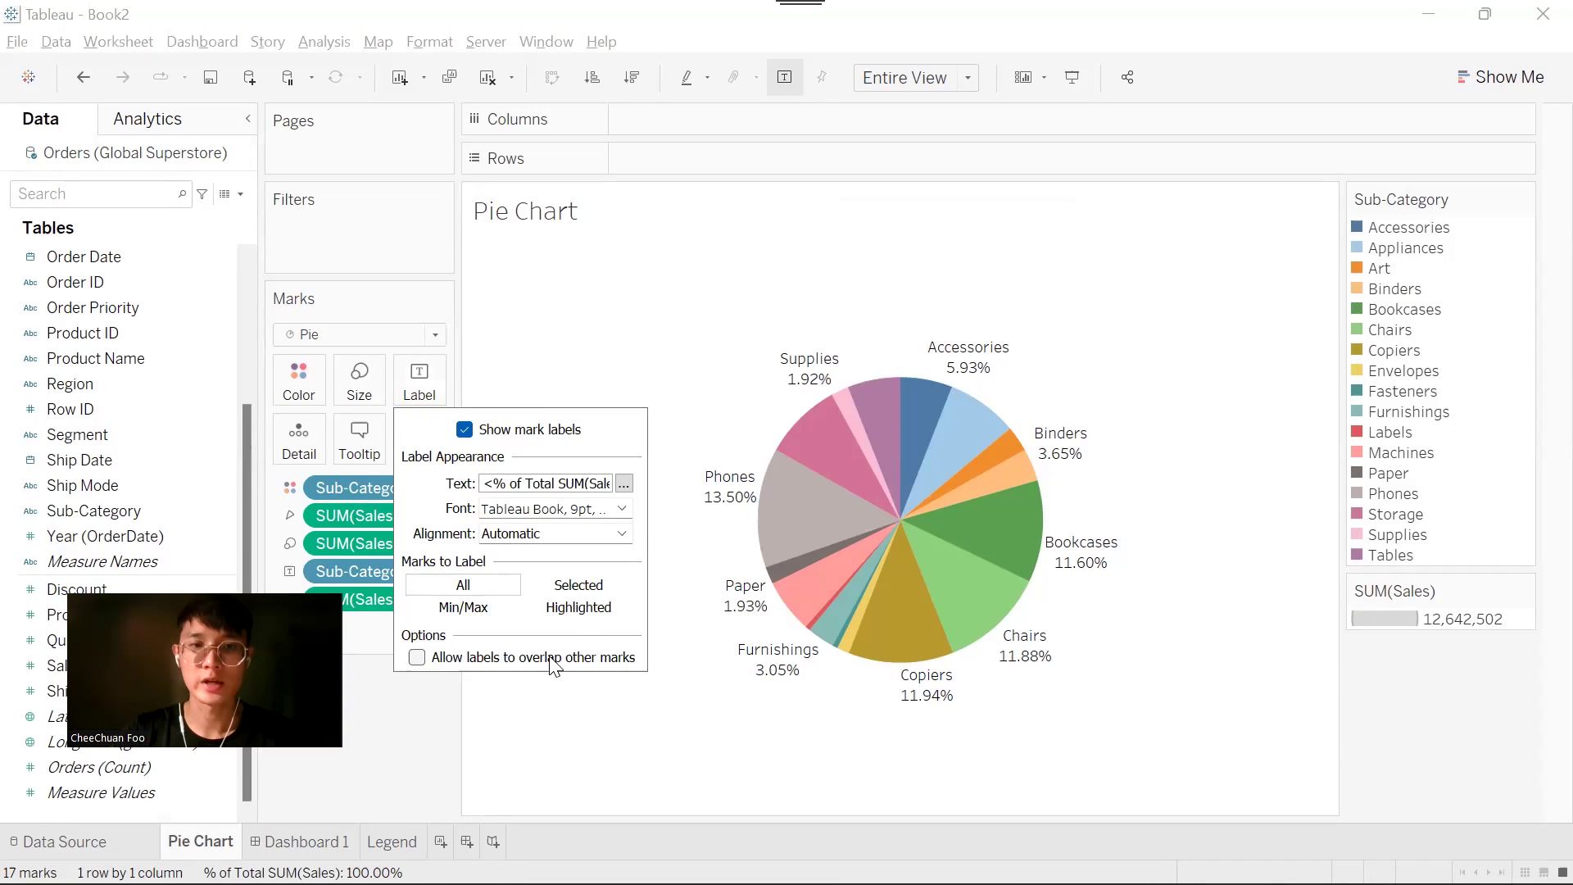
pyautogui.click(571, 614)
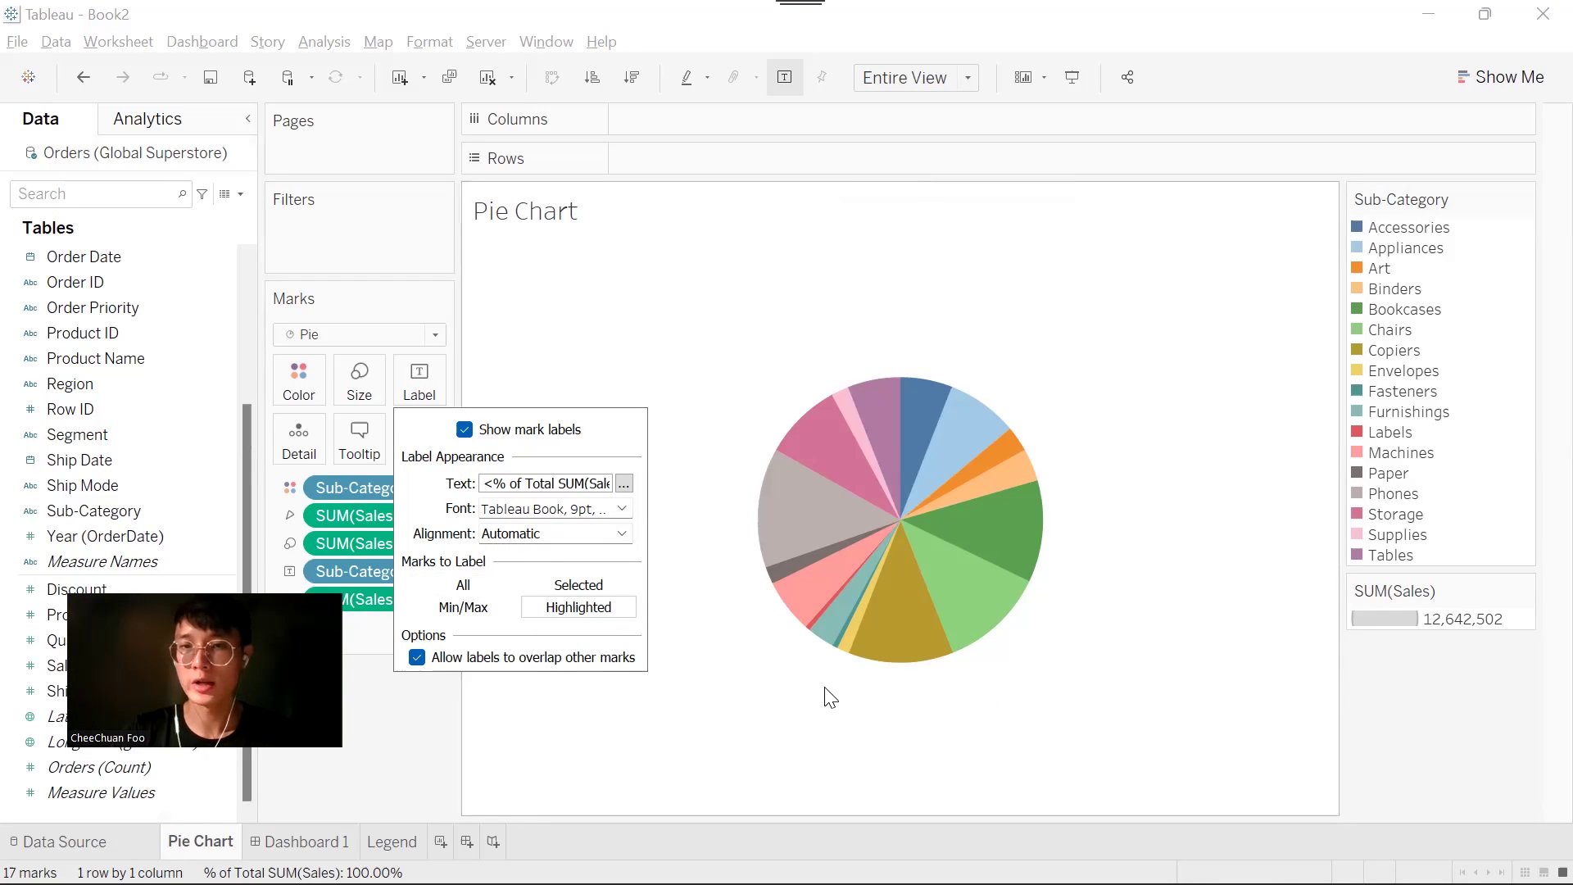
pyautogui.click(810, 703)
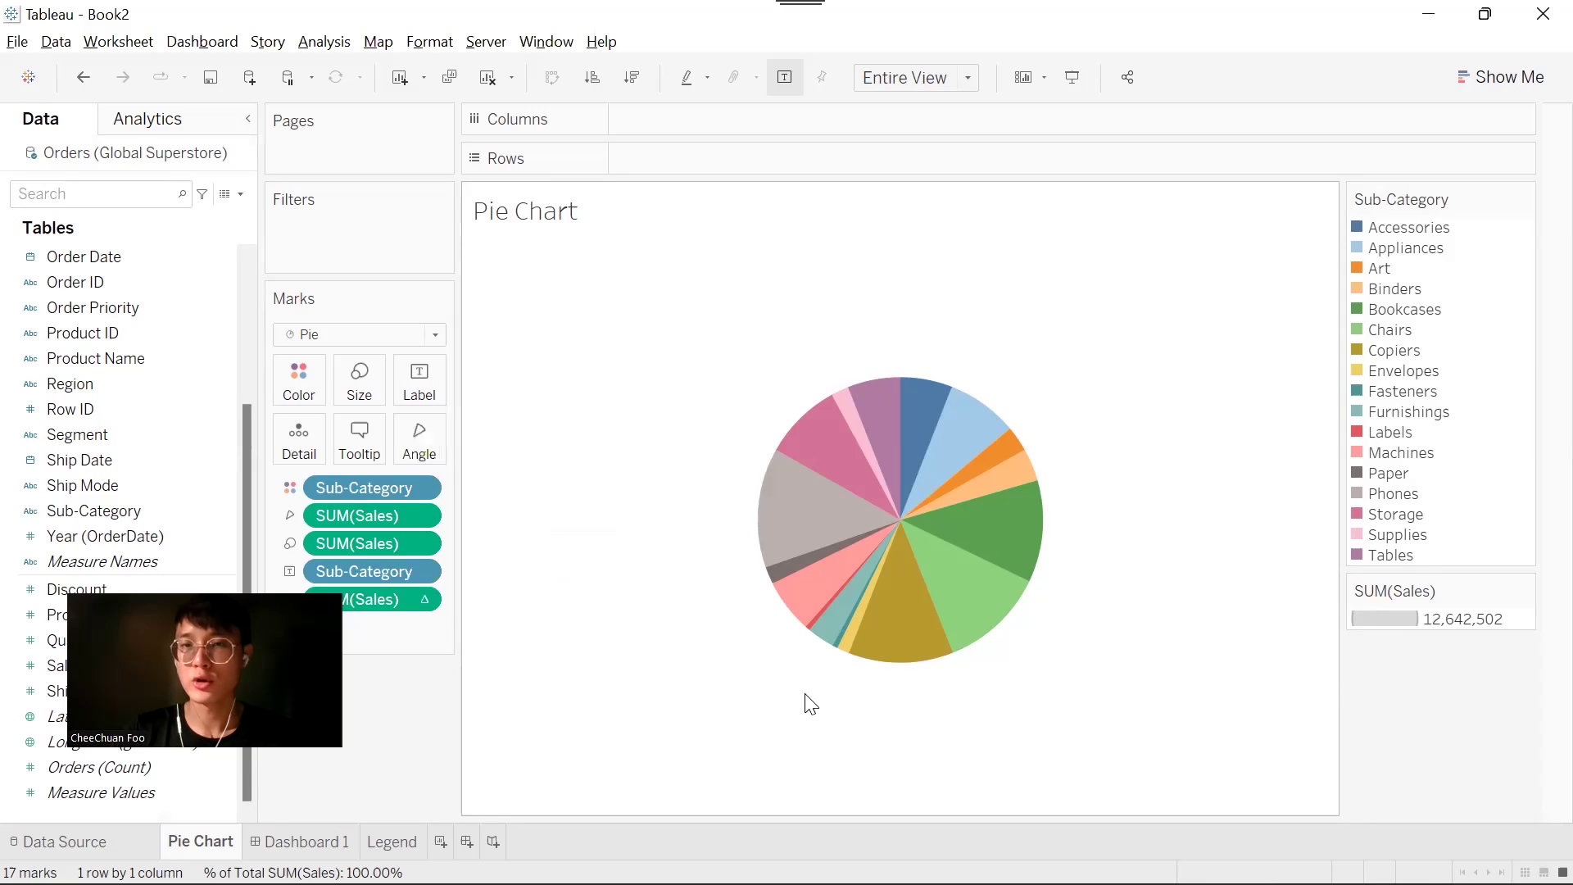
pyautogui.click(994, 552)
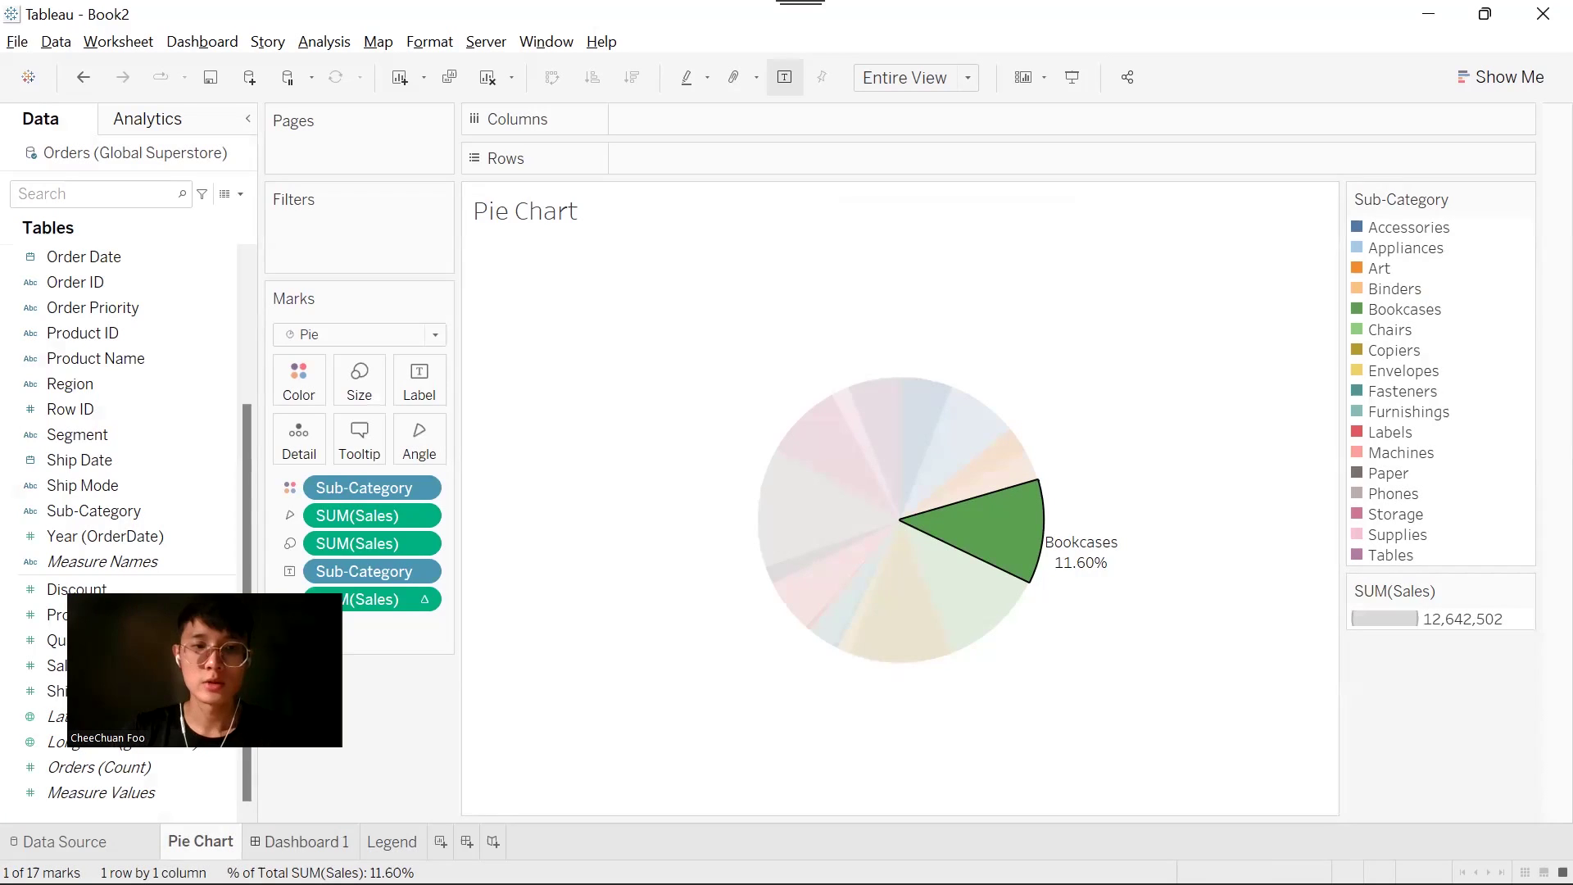
# On Dashboard 1, test the Binders, Appliances, Furnishings and Bookcases legend bars, then clear the highlight
pyautogui.click(300, 842)
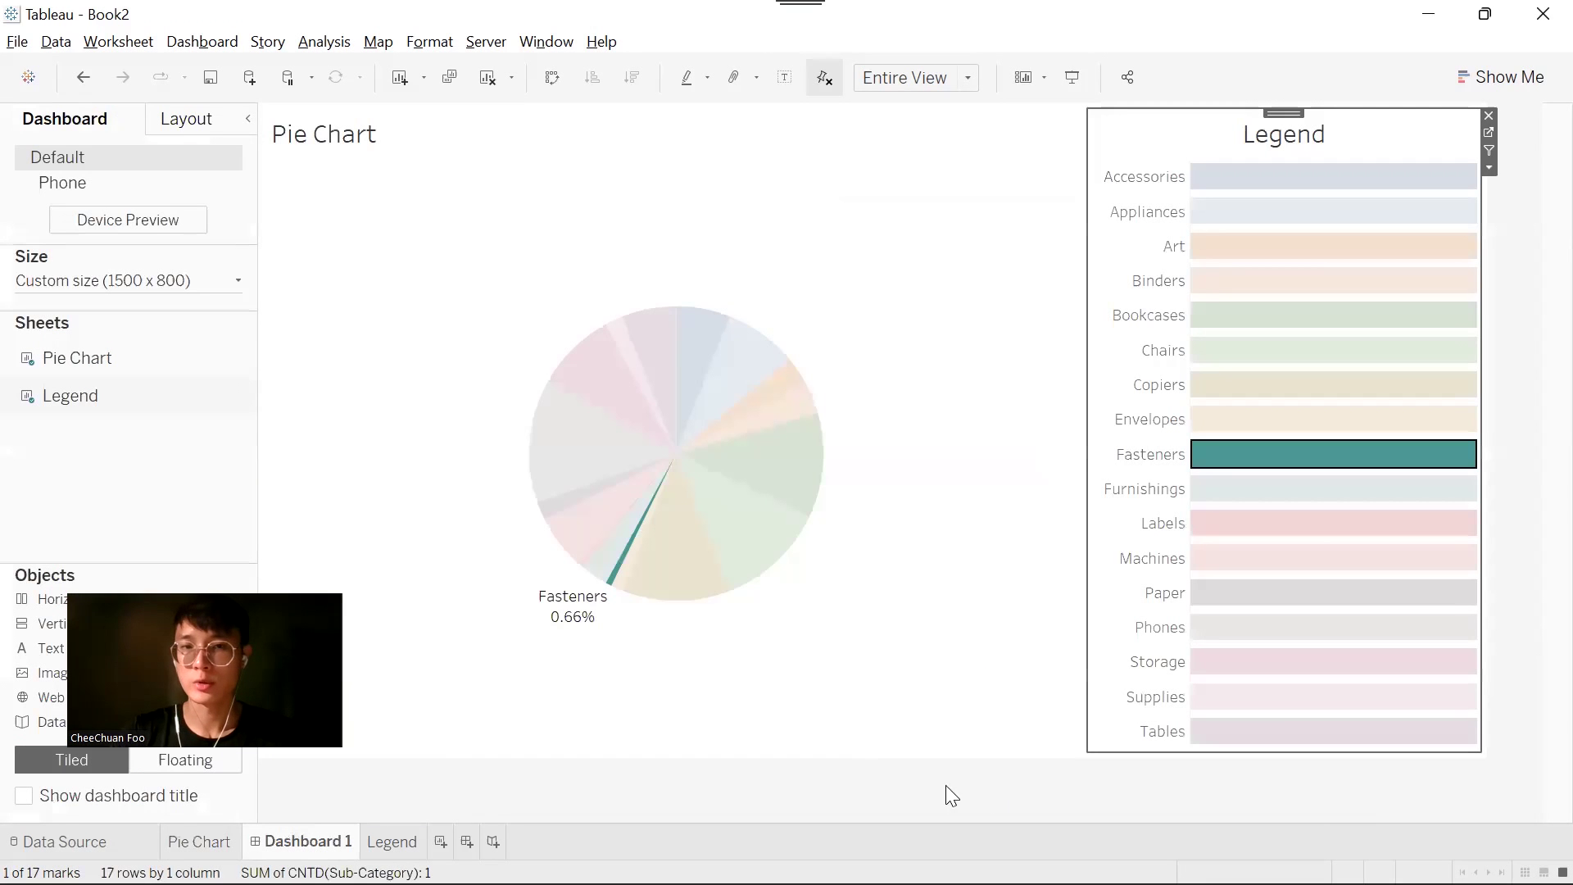
pyautogui.click(1321, 292)
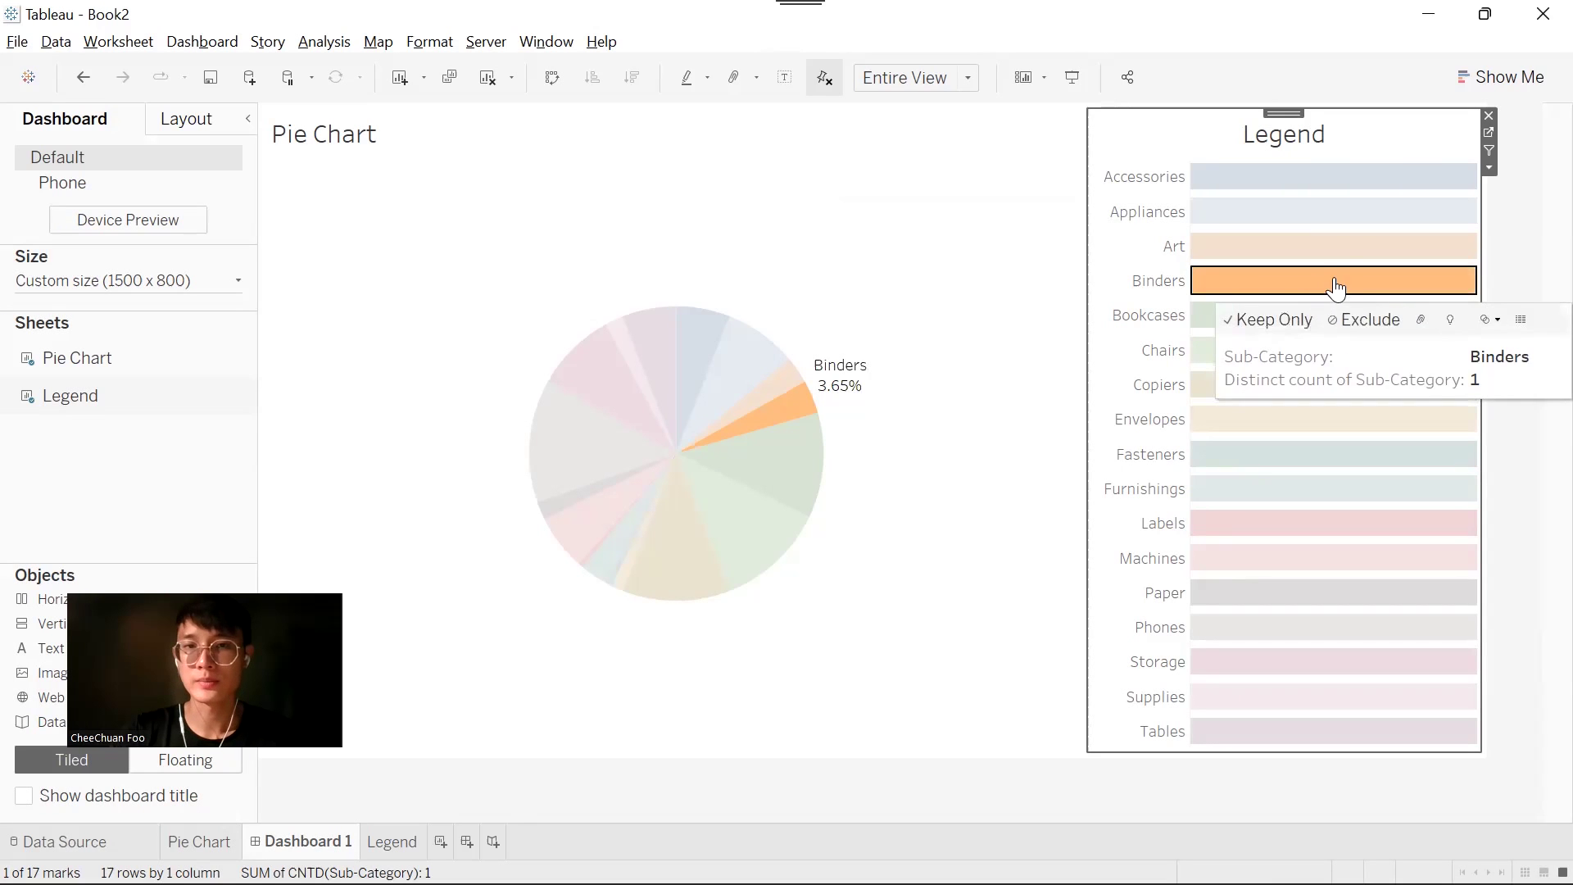
pyautogui.click(1340, 215)
pyautogui.click(1385, 489)
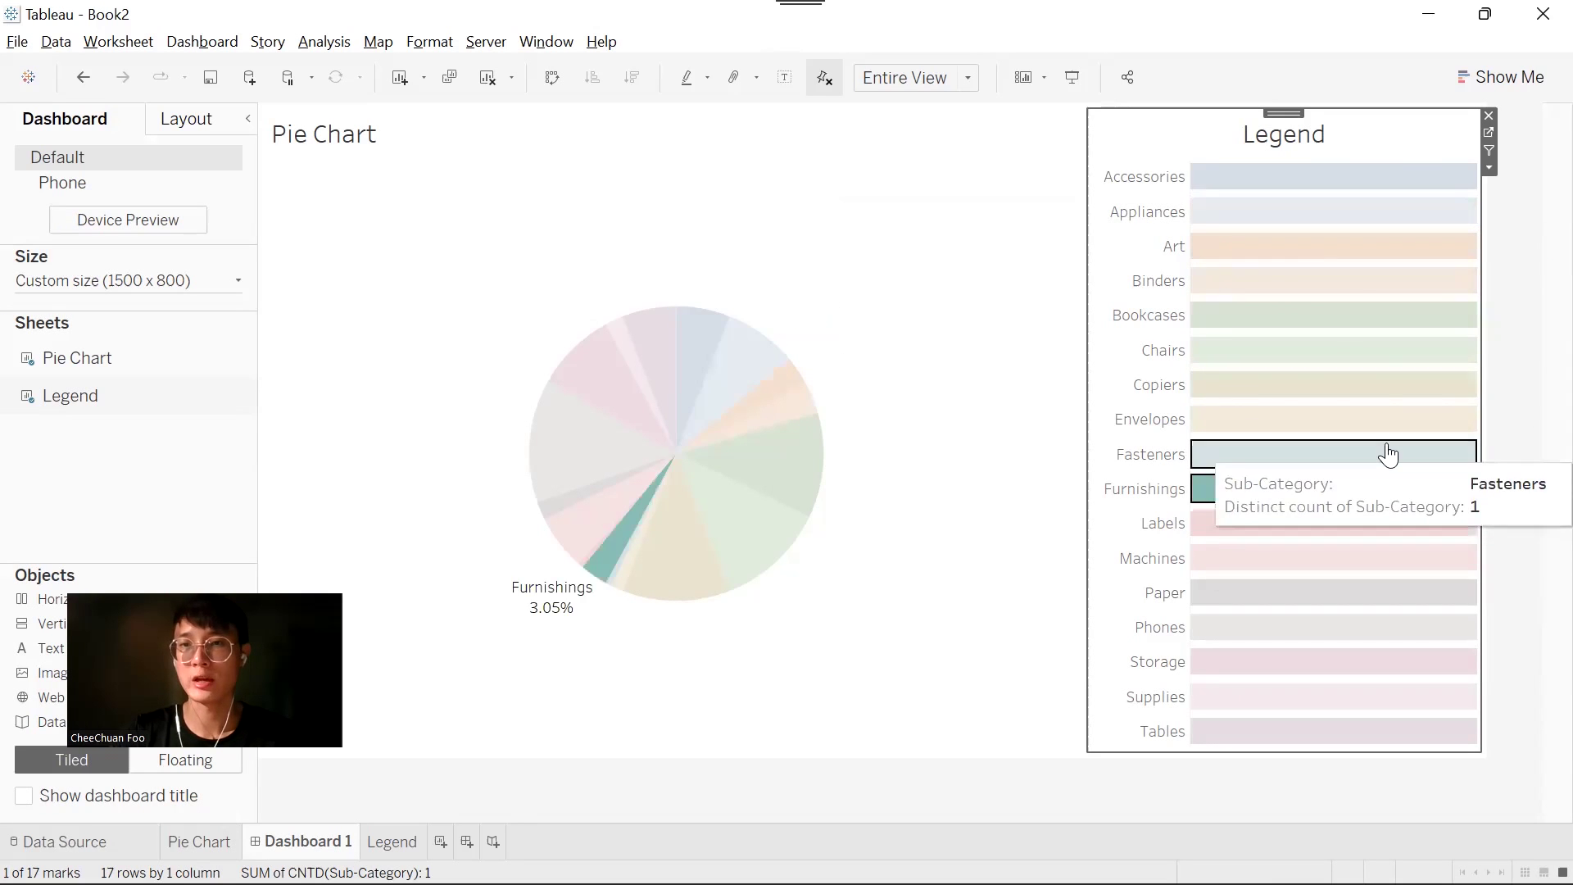
pyautogui.click(1370, 313)
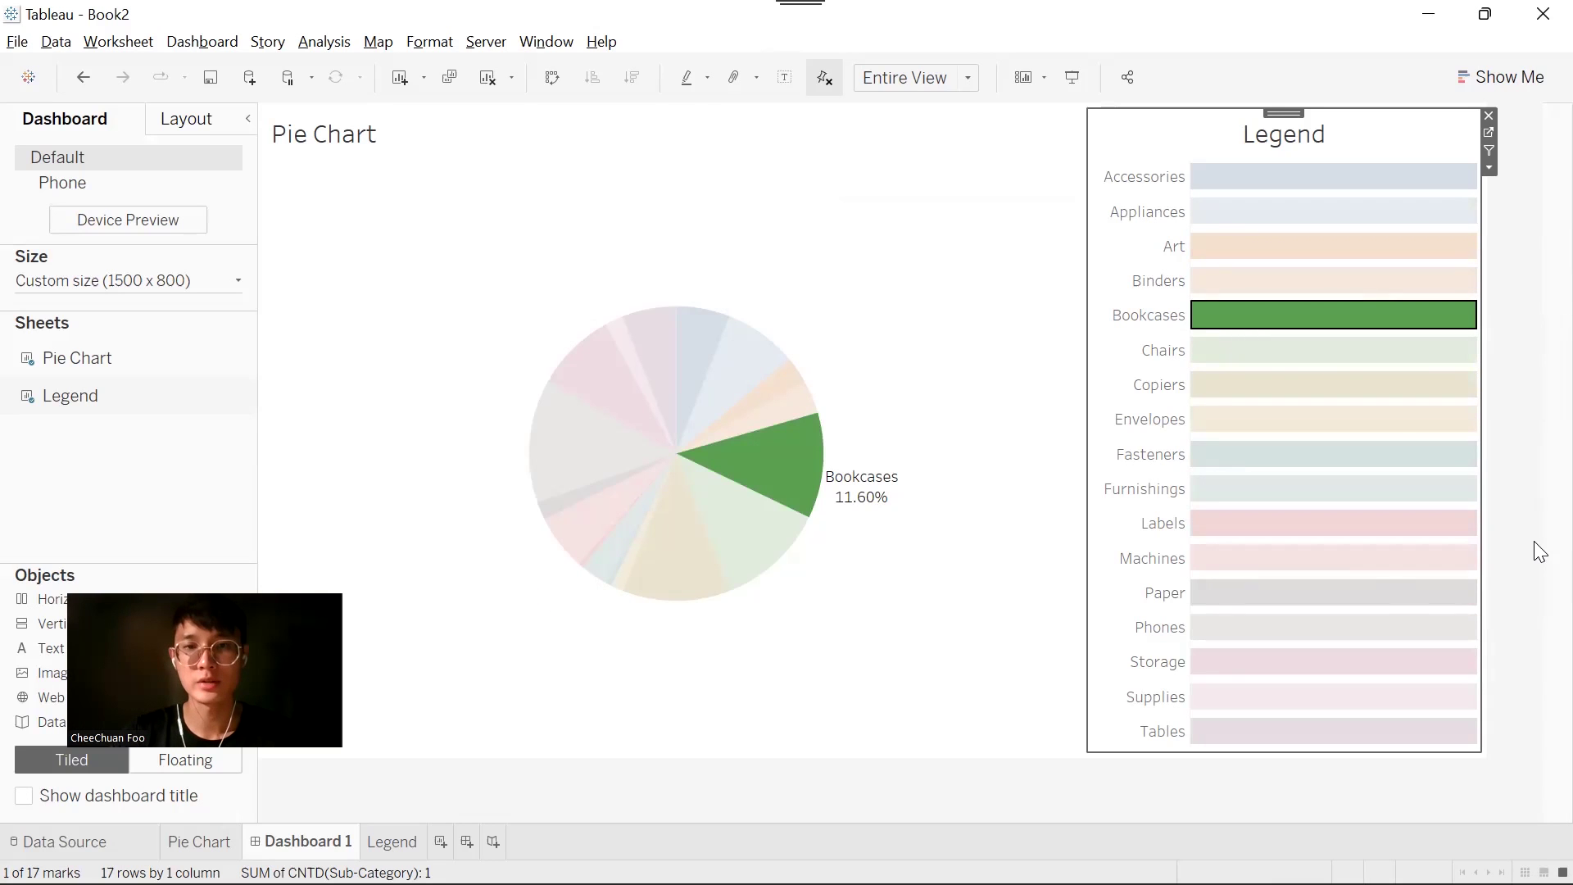
pyautogui.click(869, 670)
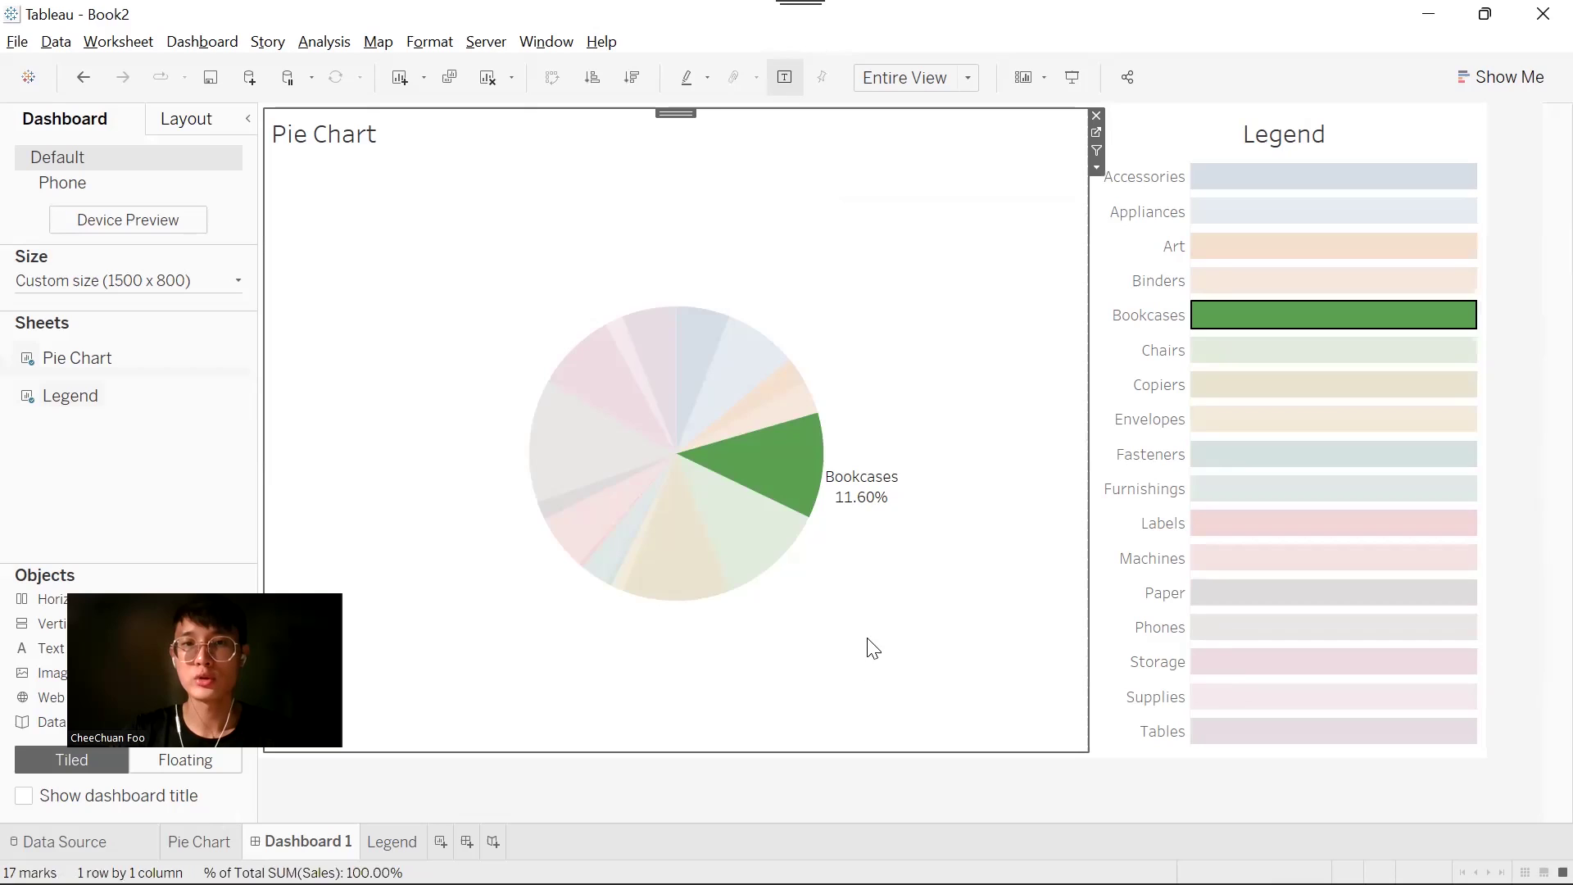